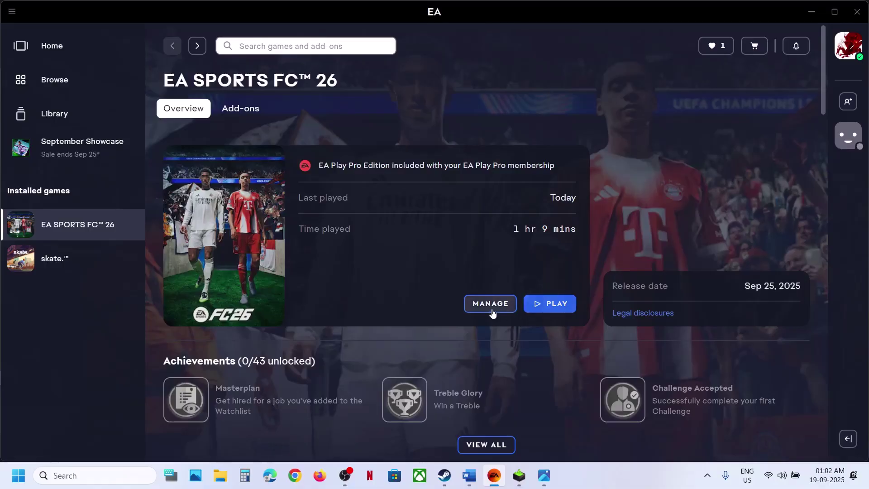
# Open the EA SPORTS FC 26 installation folder from the game's properties
pyautogui.click(491, 307)
pyautogui.click(515, 356)
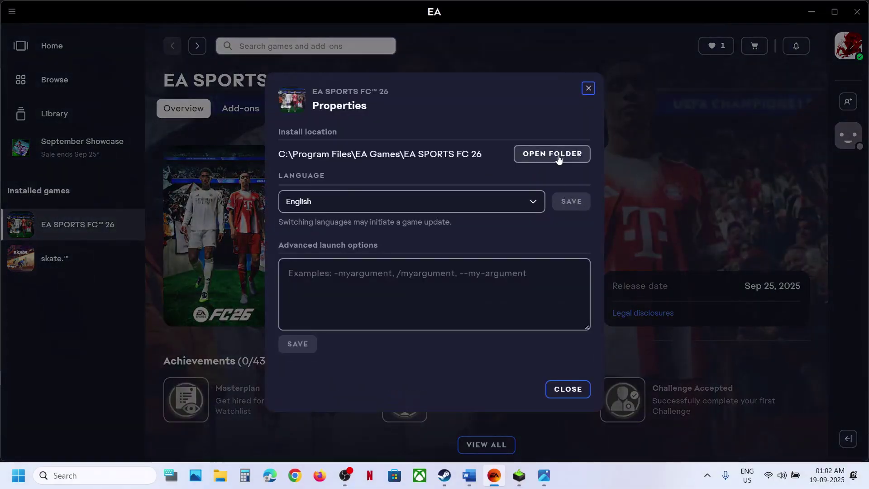
pyautogui.click(559, 156)
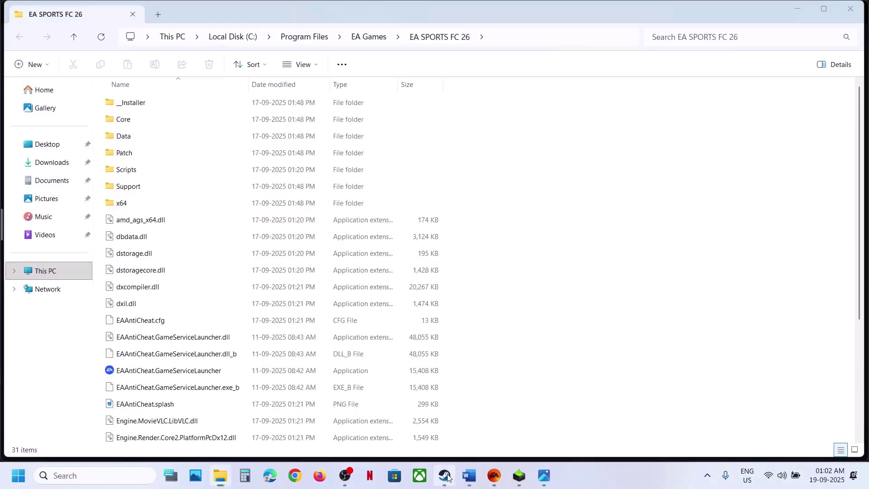
# Switch to Steam and browse the local files of FC26 from the library
pyautogui.click(445, 476)
pyautogui.rightClick(75, 382)
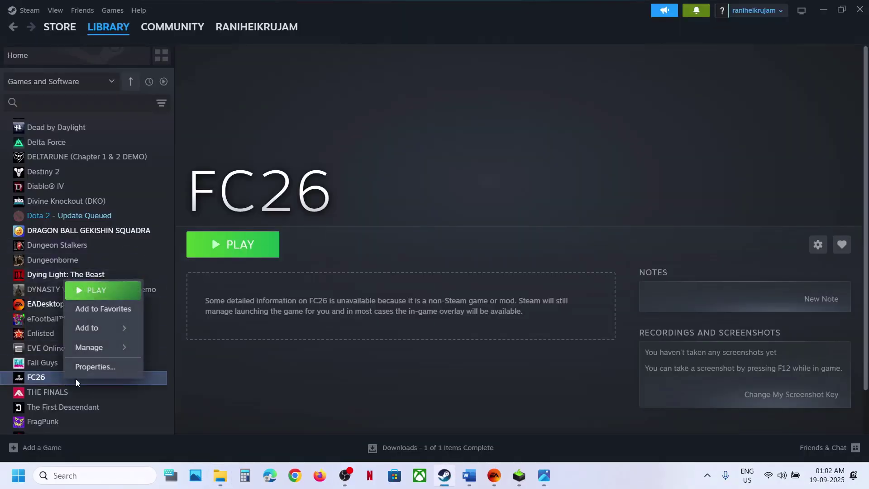
pyautogui.moveTo(103, 347)
pyautogui.click(184, 365)
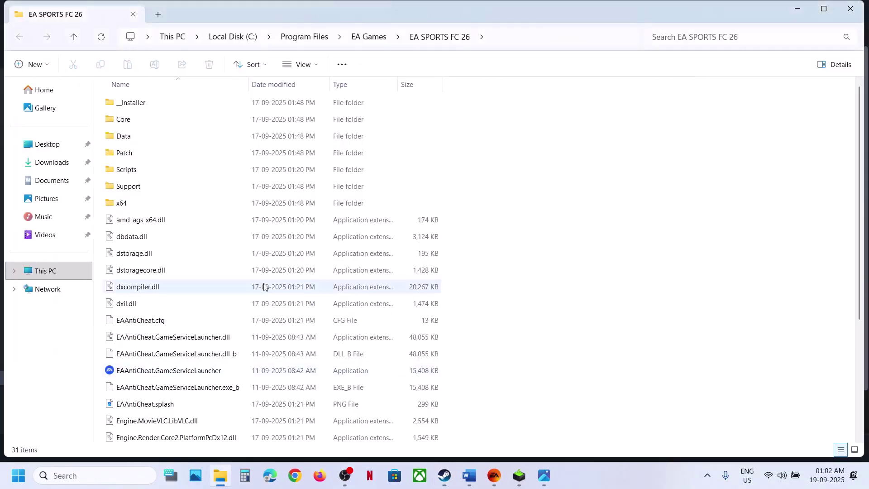
# Set the FC26 application to run as an administrator in its compatibility properties and apply the change
pyautogui.scroll(-3, 264, 286)
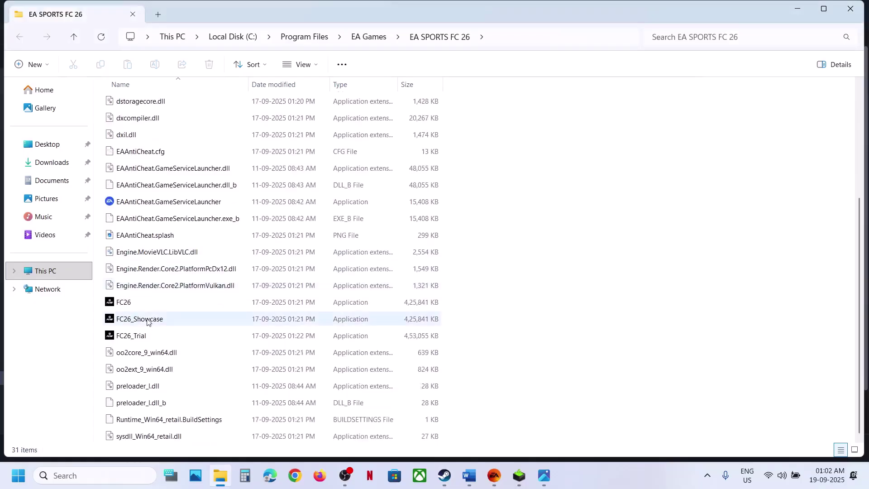
pyautogui.click(135, 306)
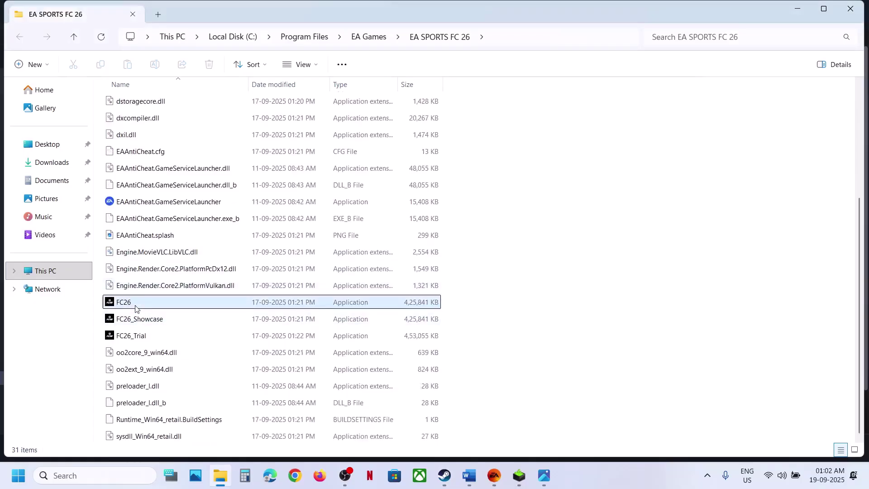
pyautogui.rightClick(161, 305)
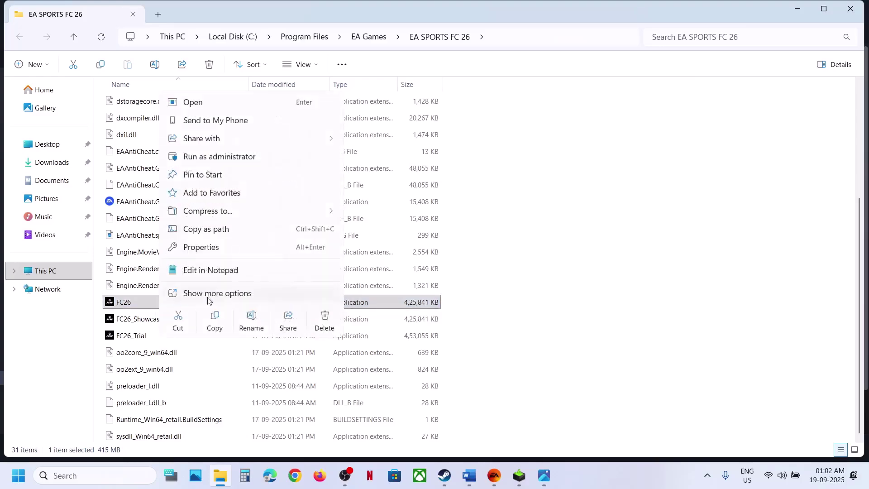
pyautogui.click(210, 249)
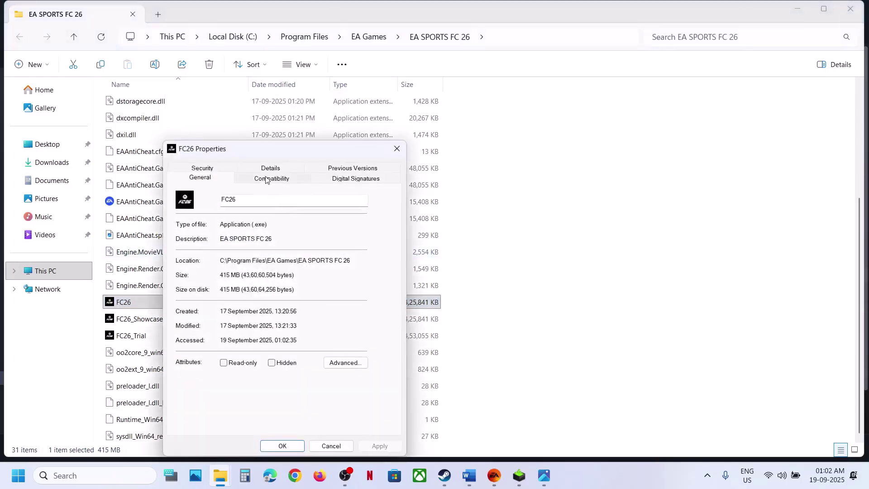
pyautogui.click(267, 177)
pyautogui.click(185, 355)
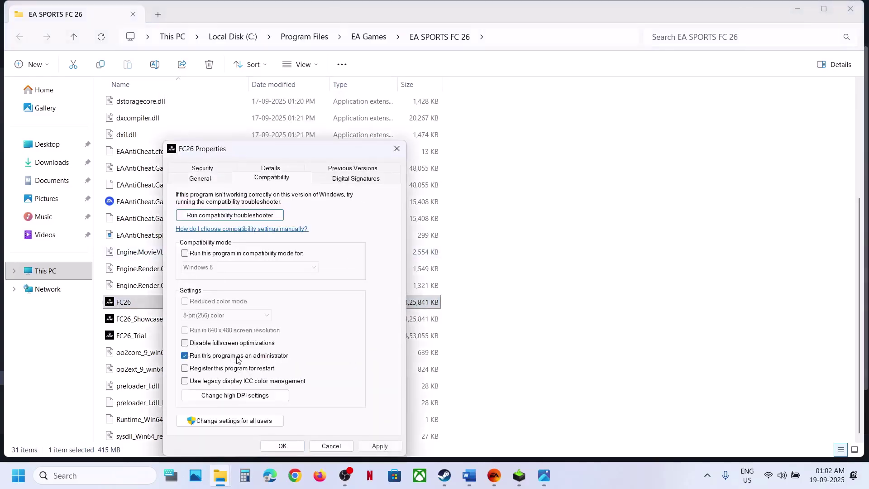
pyautogui.click(369, 444)
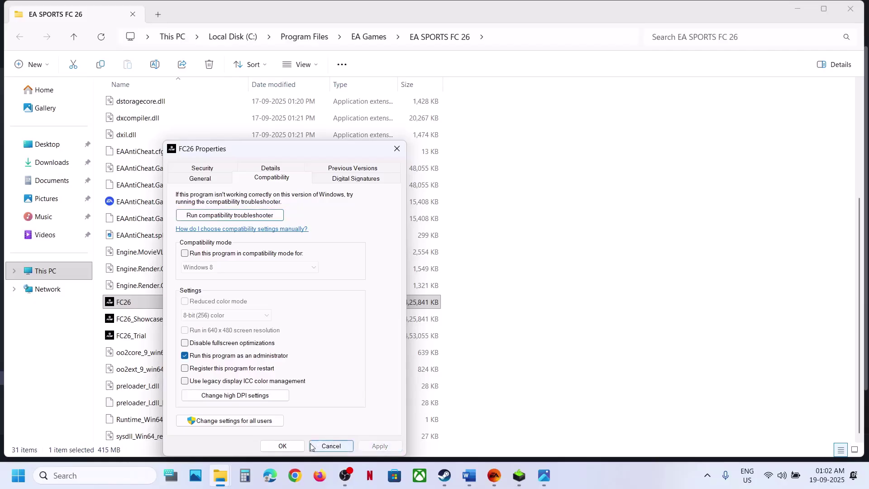
pyautogui.click(294, 447)
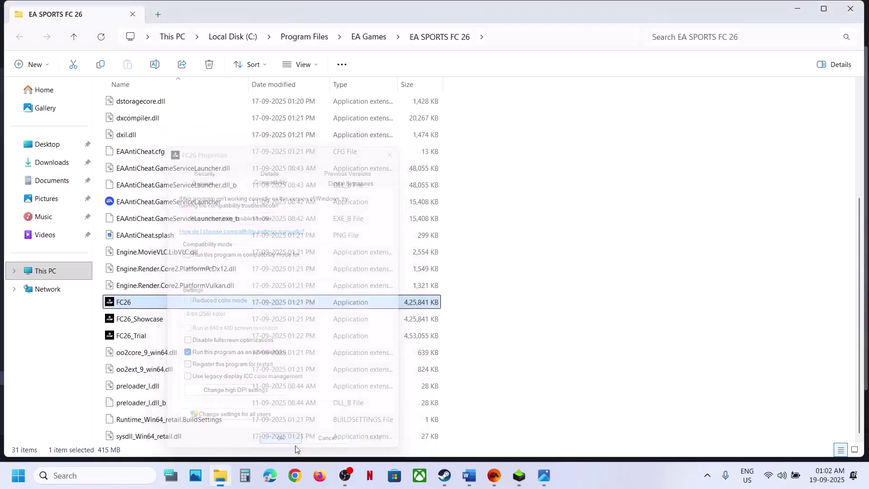
# Run FC26 in compatibility mode for Windows 7 after trying Windows 8, and disable its fullscreen optimizations
pyautogui.rightClick(127, 303)
pyautogui.click(167, 245)
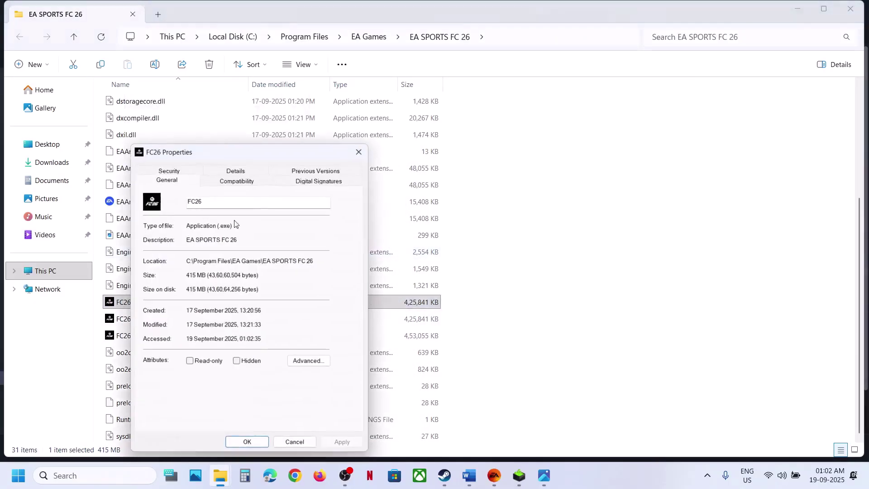
pyautogui.click(237, 181)
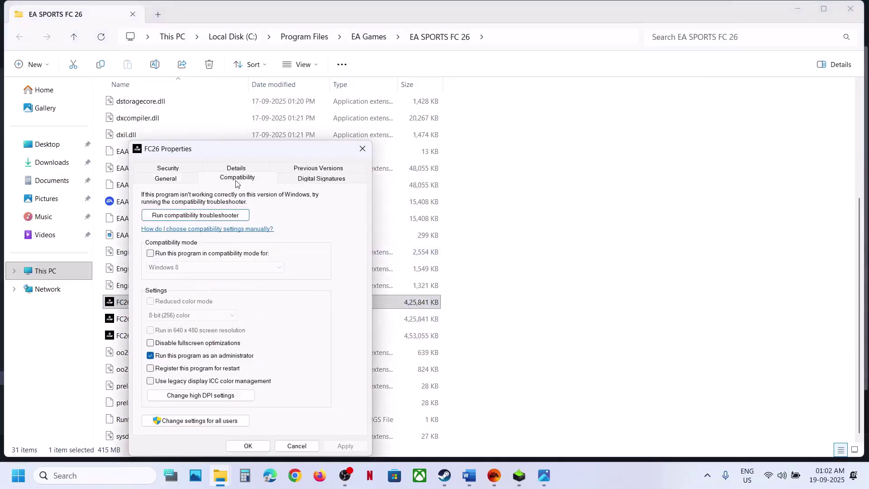
pyautogui.click(151, 253)
pyautogui.click(346, 447)
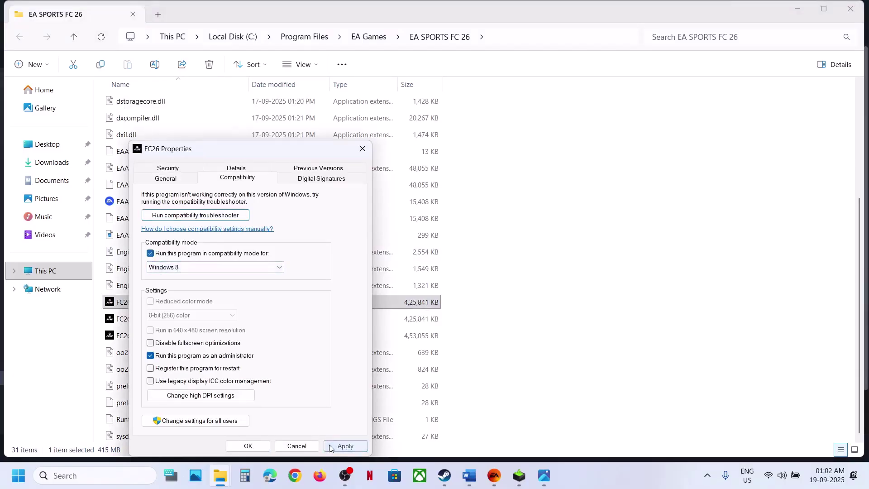
pyautogui.click(185, 268)
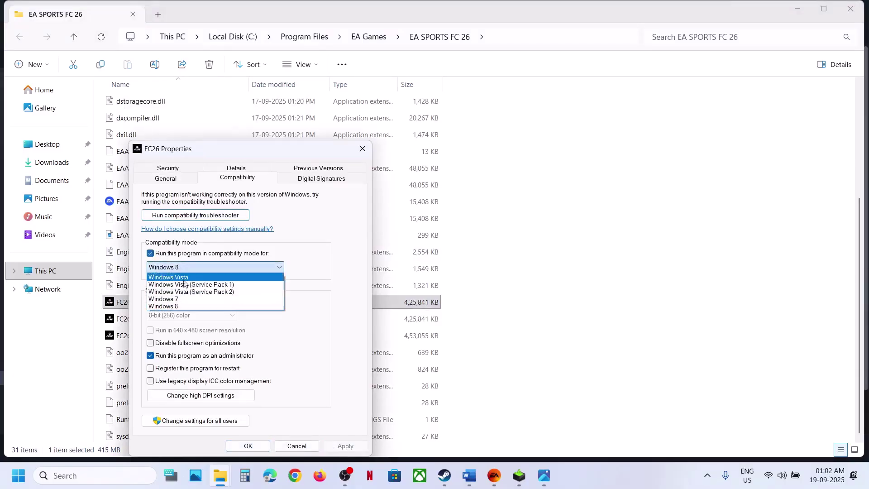
pyautogui.click(184, 299)
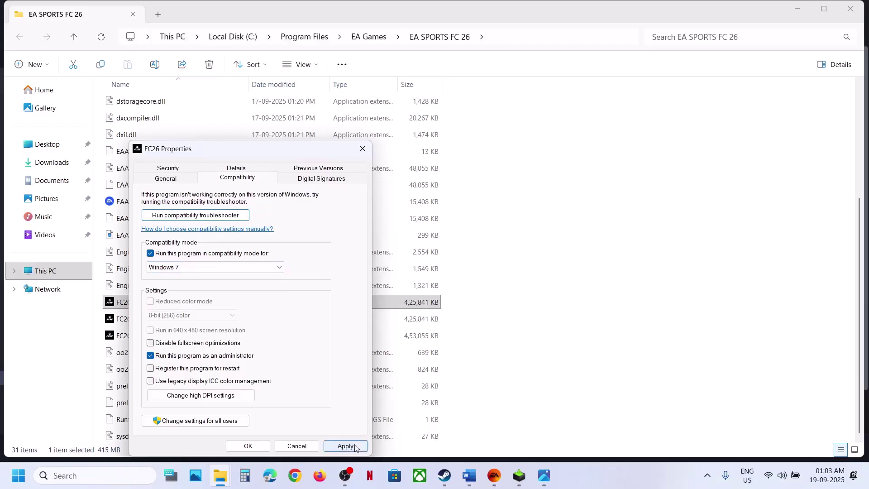
pyautogui.click(345, 447)
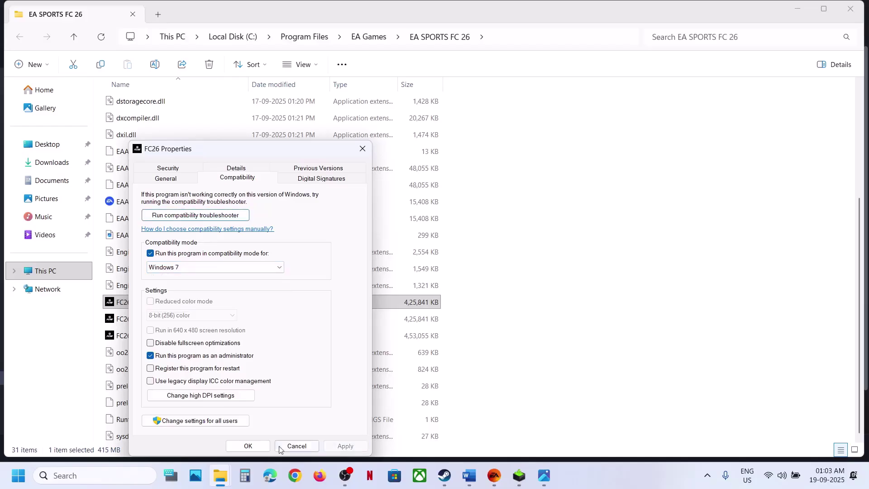
pyautogui.click(181, 345)
pyautogui.click(343, 447)
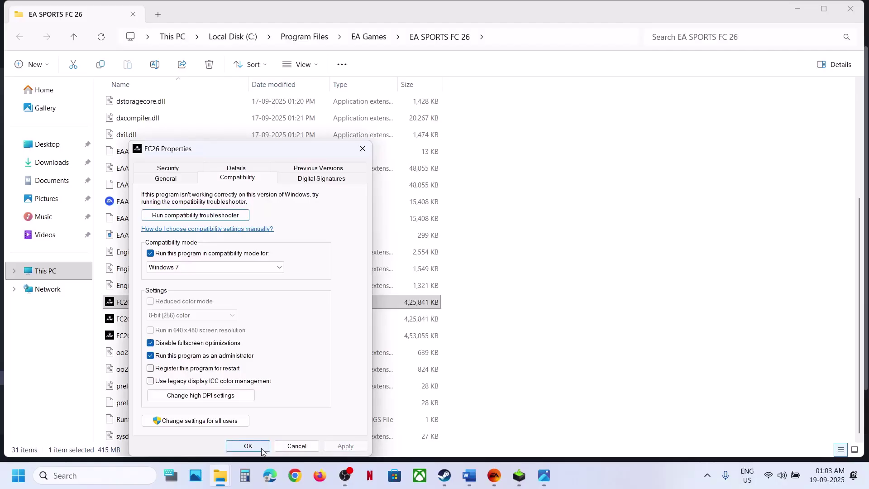
# Turn off compatibility mode, disabled fullscreen optimizations and run as administrator for FC26, and save the properties
pyautogui.click(150, 254)
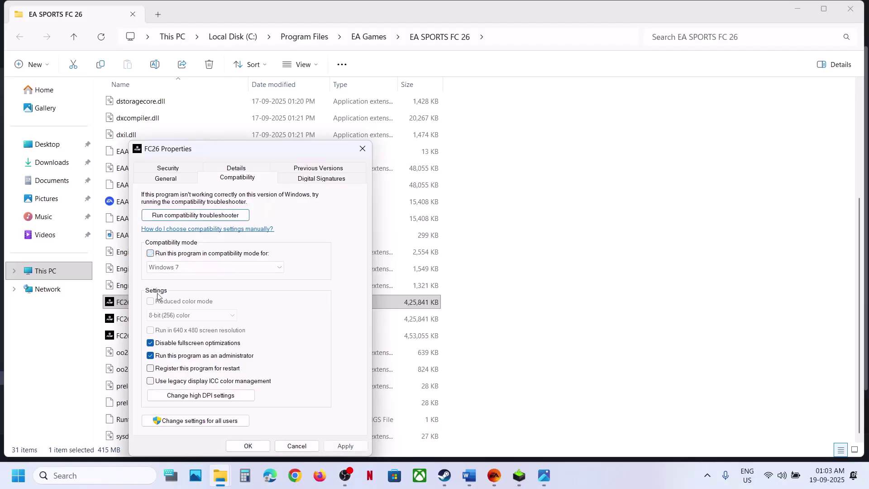
pyautogui.click(152, 345)
pyautogui.click(152, 356)
pyautogui.click(345, 446)
pyautogui.click(249, 446)
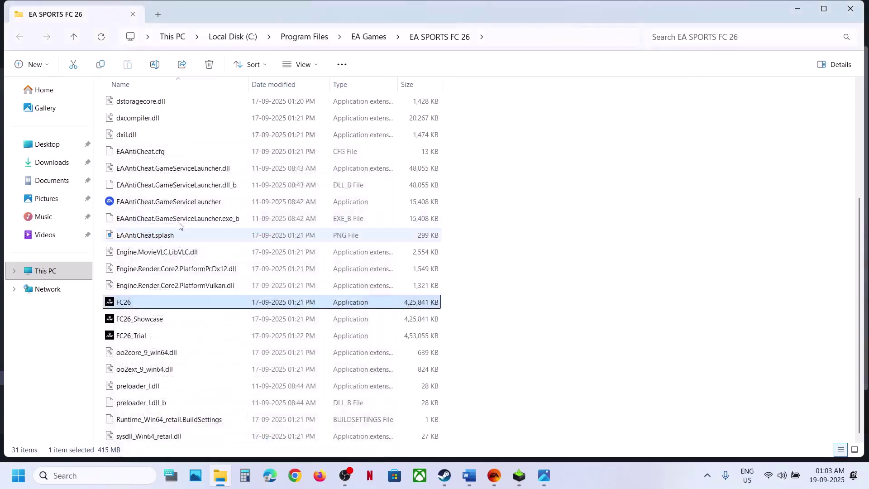
# Look at the available actions for the EAAntiCheat.GameServiceLauncher application, including Run as administrator, and close the game folder windows
pyautogui.click(136, 204)
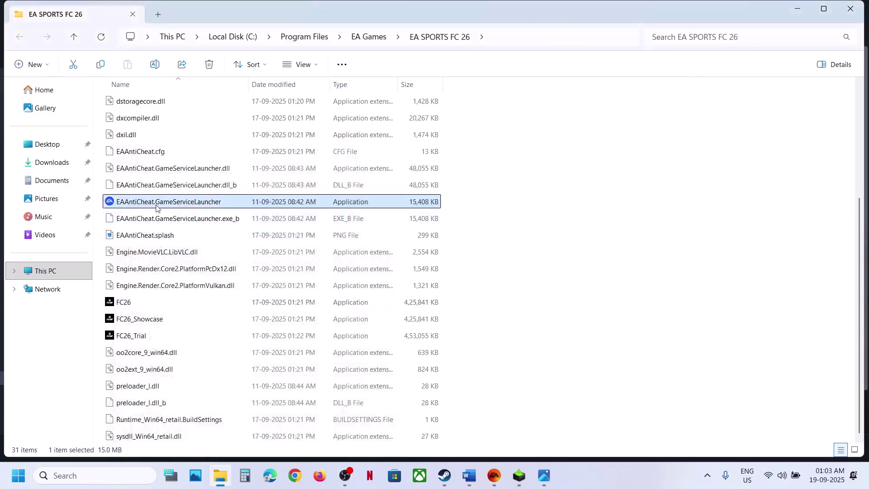
pyautogui.rightClick(173, 204)
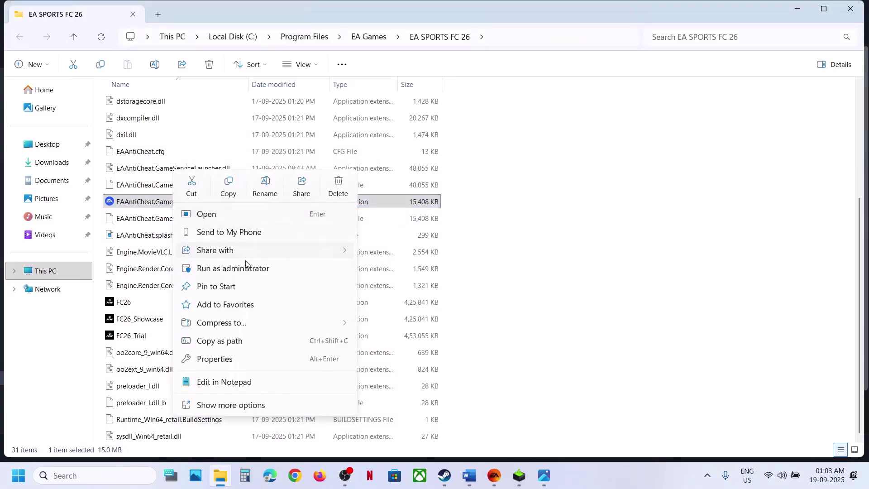
pyautogui.click(851, 9)
pyautogui.click(851, 8)
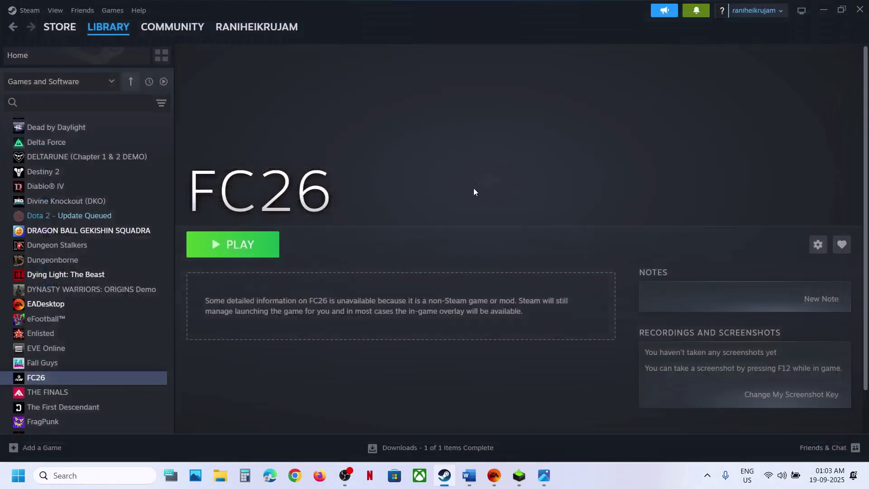
pyautogui.click(469, 475)
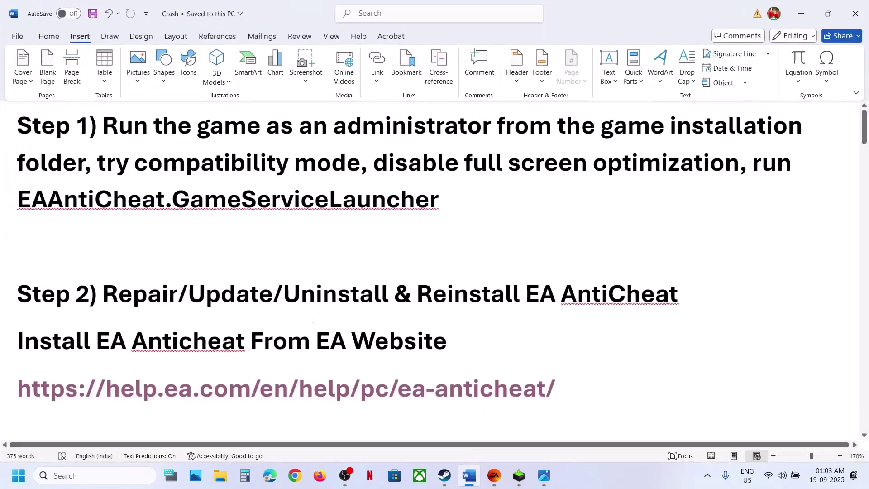
pyautogui.moveTo(123, 295); pyautogui.dragTo(523, 303)
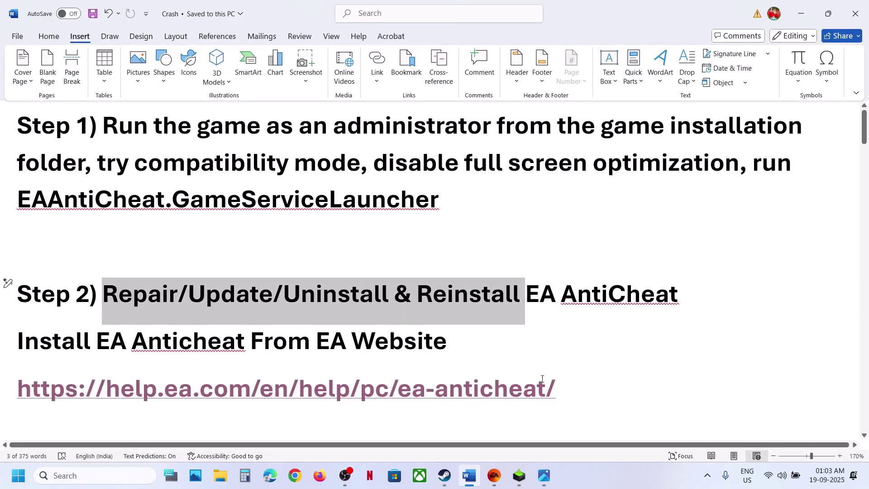
pyautogui.moveTo(566, 387); pyautogui.dragTo(89, 397)
pyautogui.hotkey('ctrl', 'c')
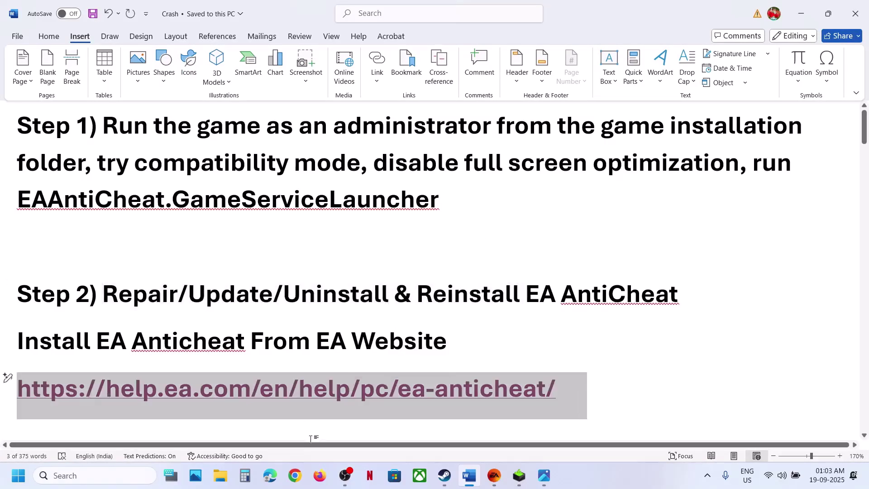
pyautogui.click(295, 475)
pyautogui.hotkey('ctrl', 'v')
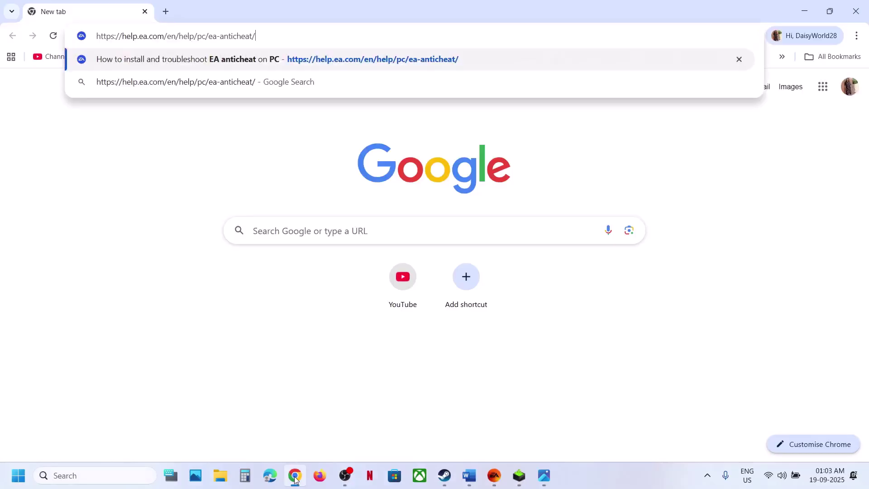
pyautogui.press('Return')
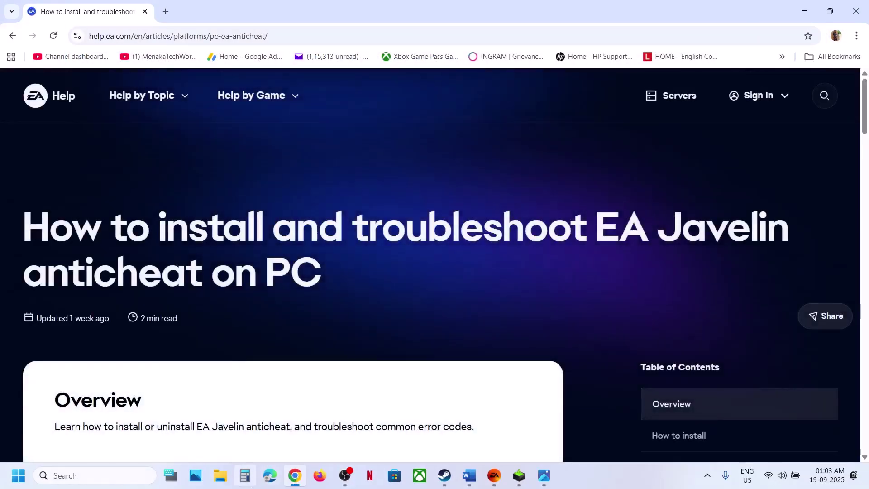
# Download the EA Javelin anticheat installer from the how-to-install section of the help page
pyautogui.scroll(-5, 255, 327)
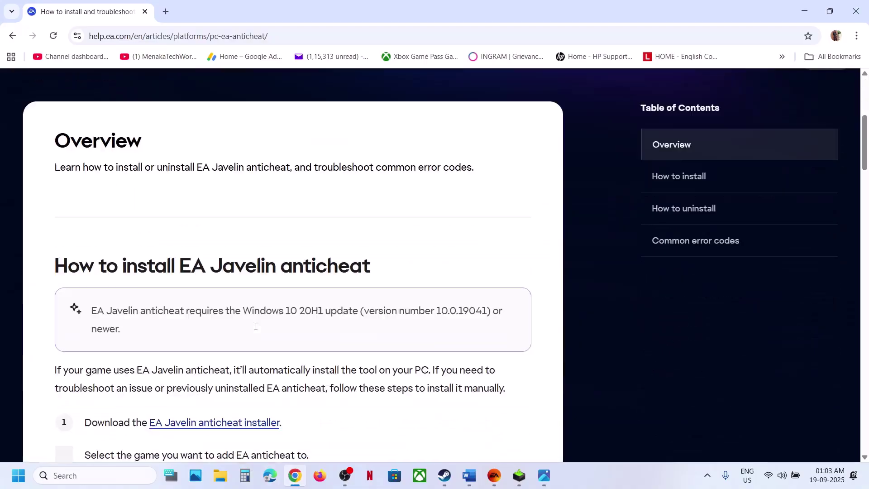
pyautogui.scroll(-3, 255, 327)
pyautogui.click(214, 290)
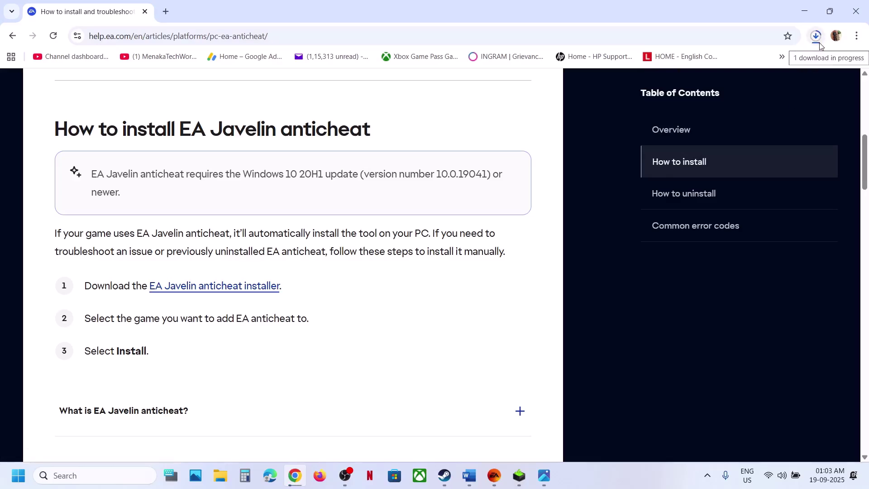
pyautogui.click(620, 470)
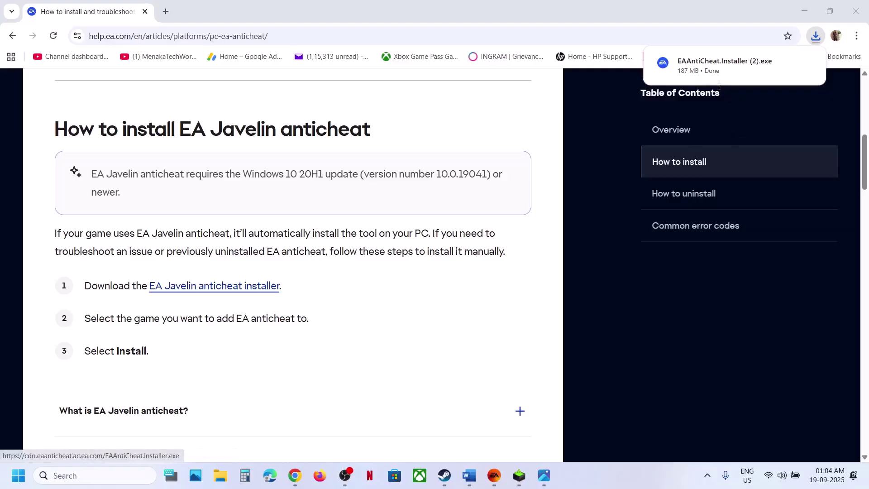
# Launch the downloaded EA anticheat installer and select FC 26 as the game
pyautogui.click(520, 211)
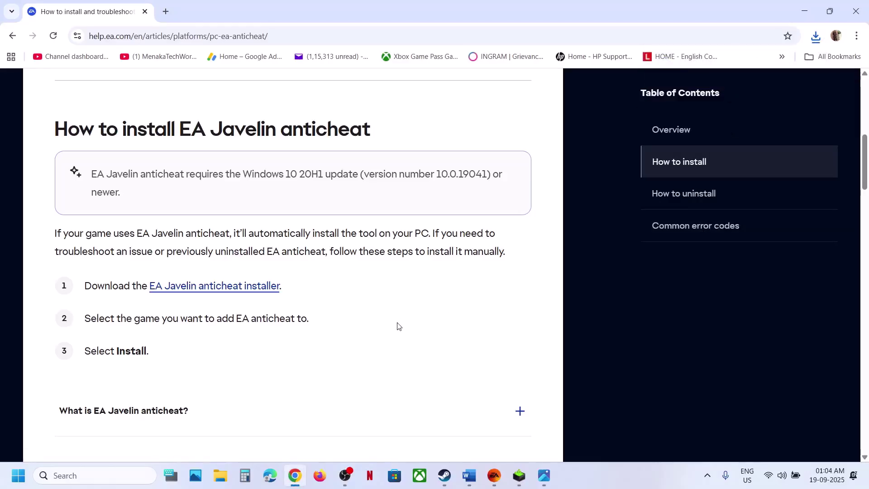
pyautogui.click(388, 333)
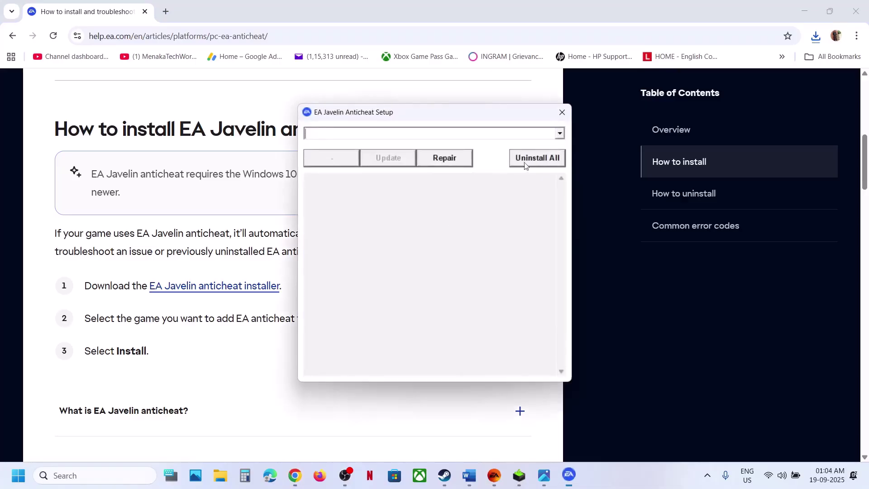
pyautogui.click(556, 136)
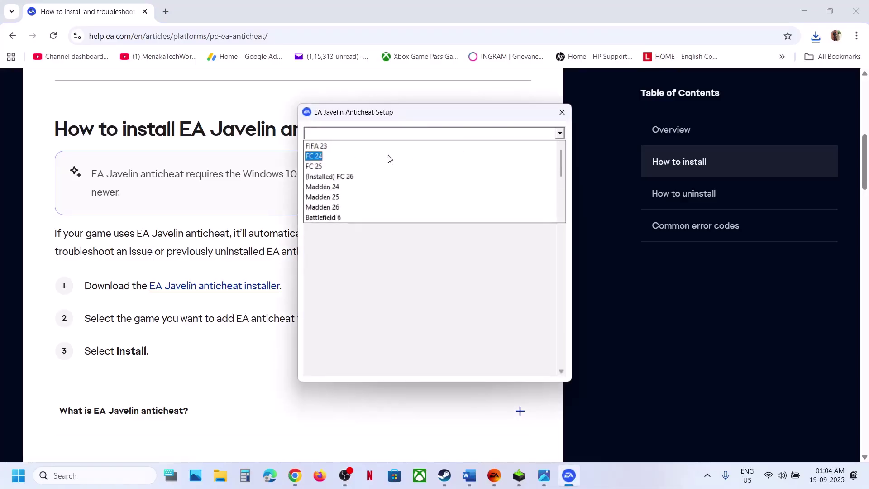
pyautogui.click(329, 178)
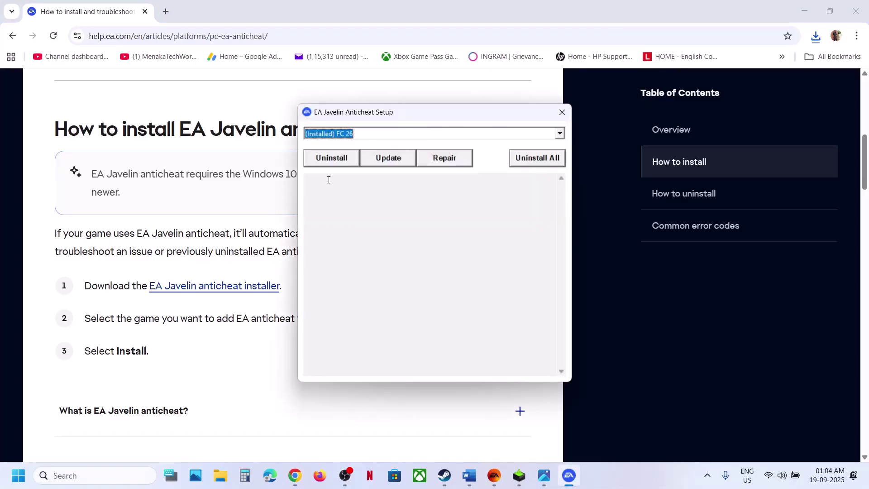
# Repair the FC 26 anticheat using the game folder C:\Program Files\EA Games\EA SPORTS FC 26
pyautogui.click(449, 159)
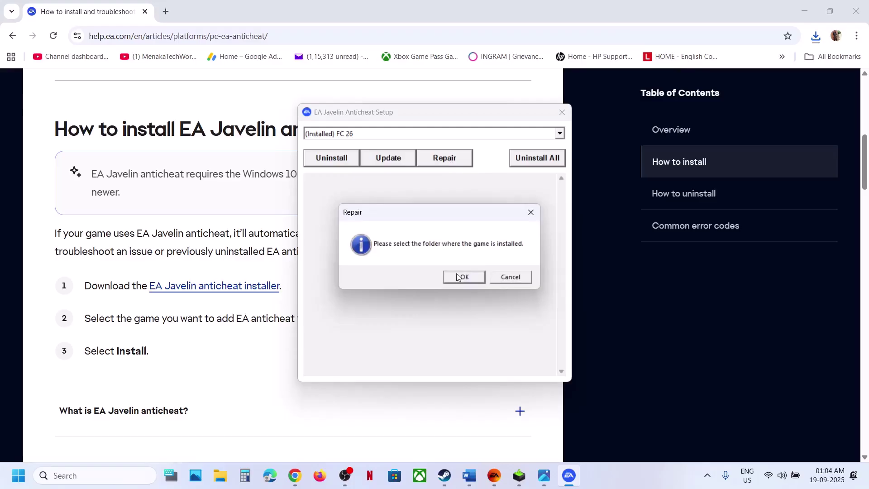
pyautogui.click(458, 275)
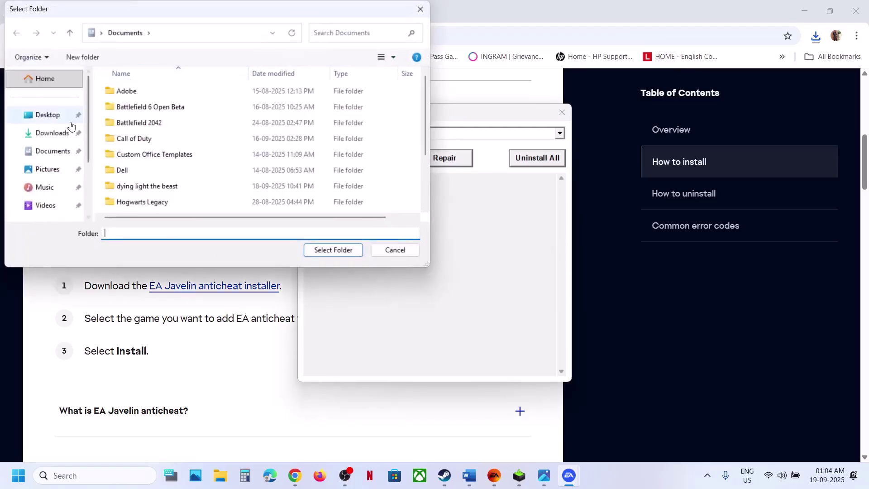
pyautogui.scroll(-3, 51, 188)
pyautogui.click(47, 165)
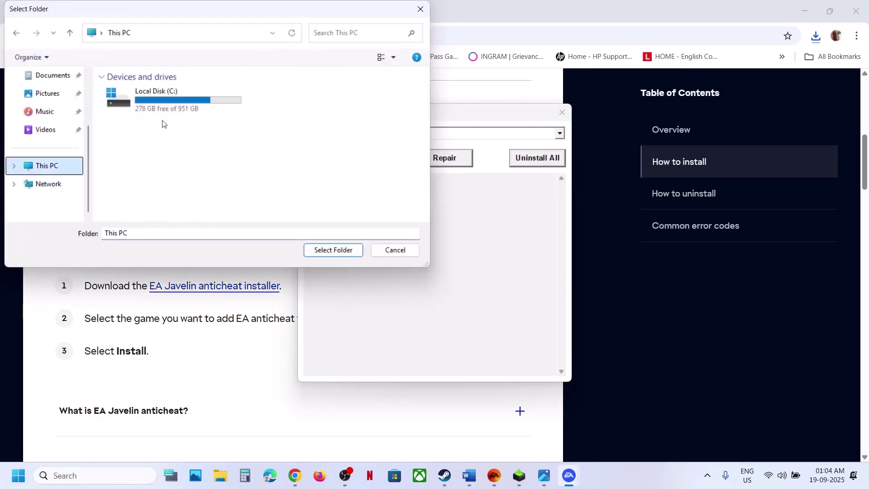
pyautogui.doubleClick(170, 101)
pyautogui.scroll(-3, 172, 160)
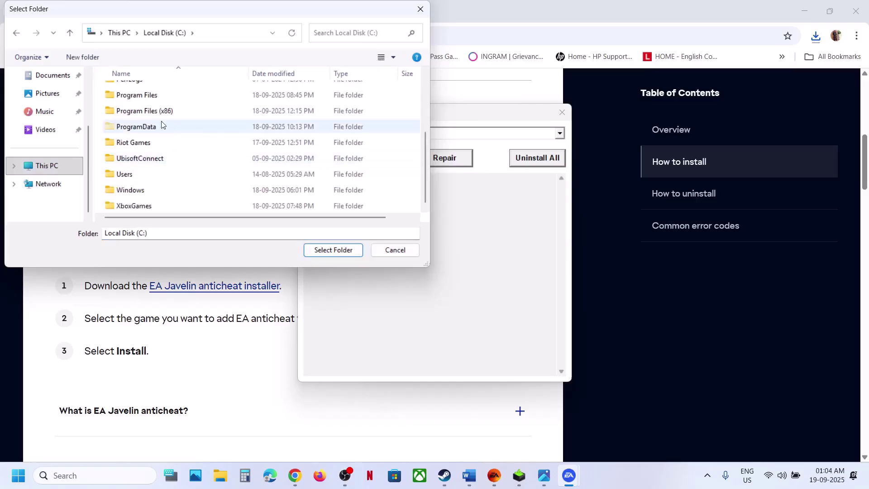
pyautogui.doubleClick(148, 100)
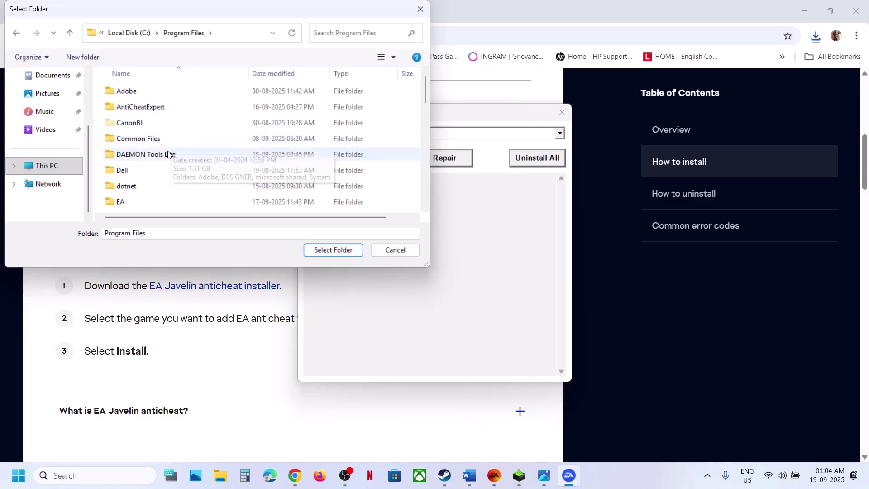
pyautogui.scroll(-2, 170, 154)
pyautogui.click(145, 129)
pyautogui.doubleClick(145, 129)
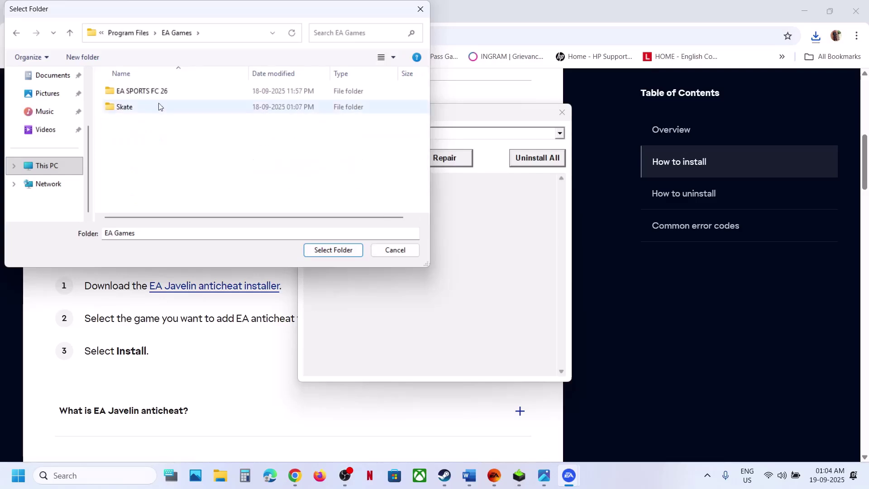
pyautogui.click(150, 94)
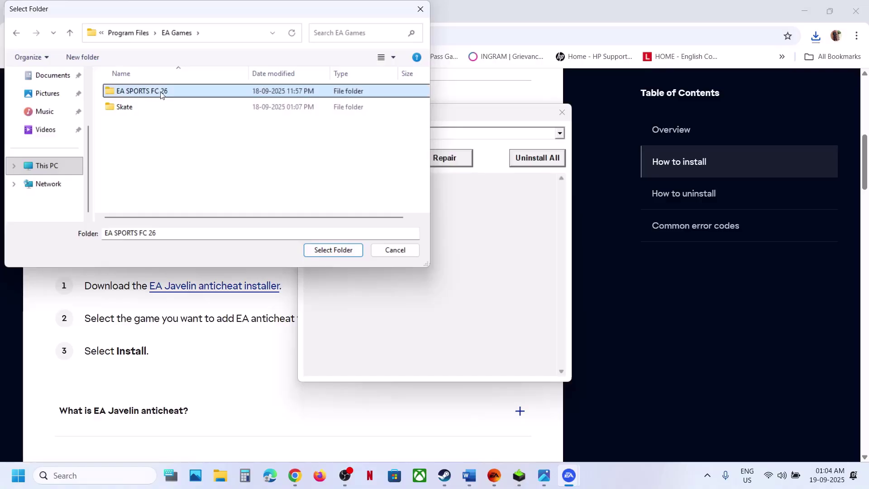
pyautogui.click(319, 251)
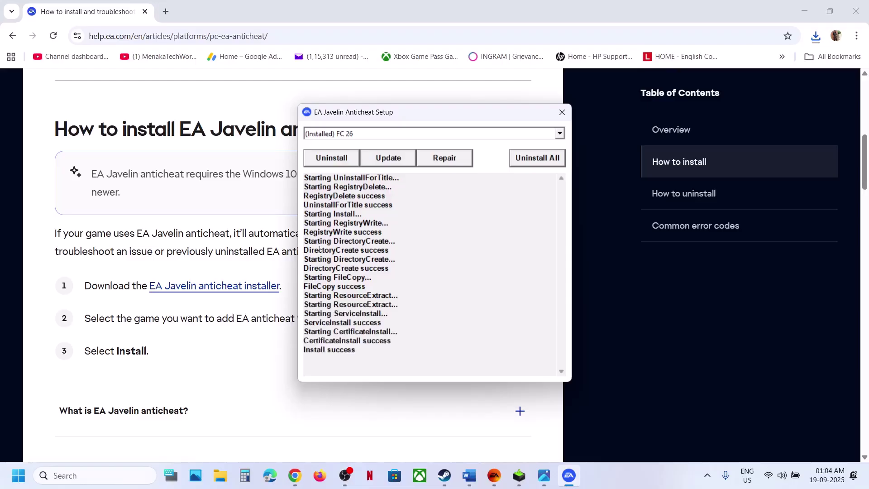
pyautogui.moveTo(361, 346); pyautogui.dragTo(301, 353)
# Switch to the EA app and close the EA SPORTS FC 26 Properties dialog
pyautogui.click(492, 479)
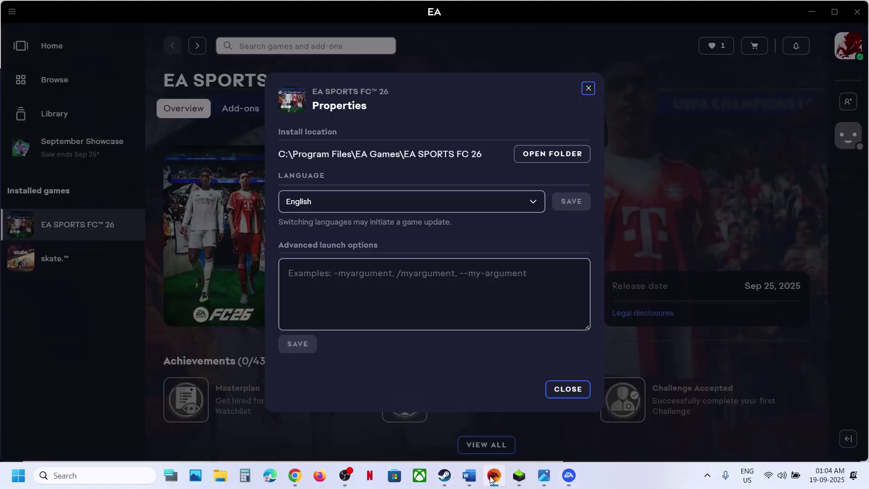
pyautogui.click(565, 388)
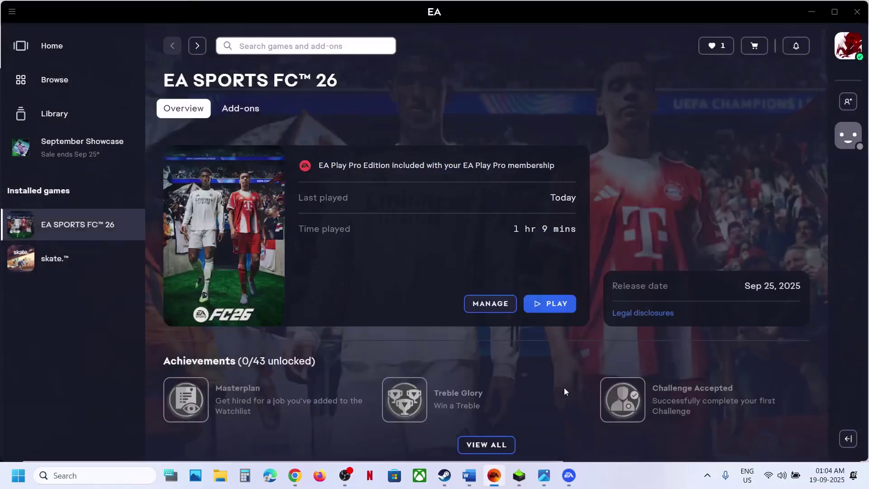
# Return to EA Javelin Anticheat Setup and update the anticheat for FC 26
pyautogui.click(569, 480)
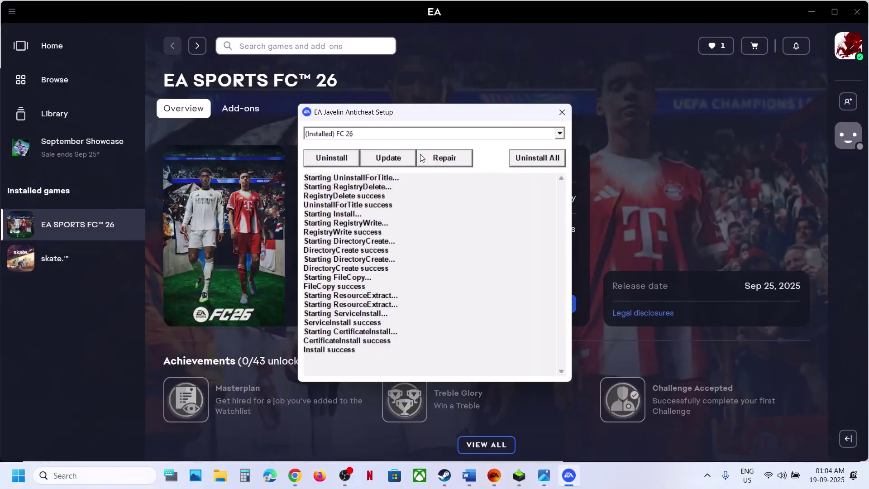
pyautogui.click(393, 160)
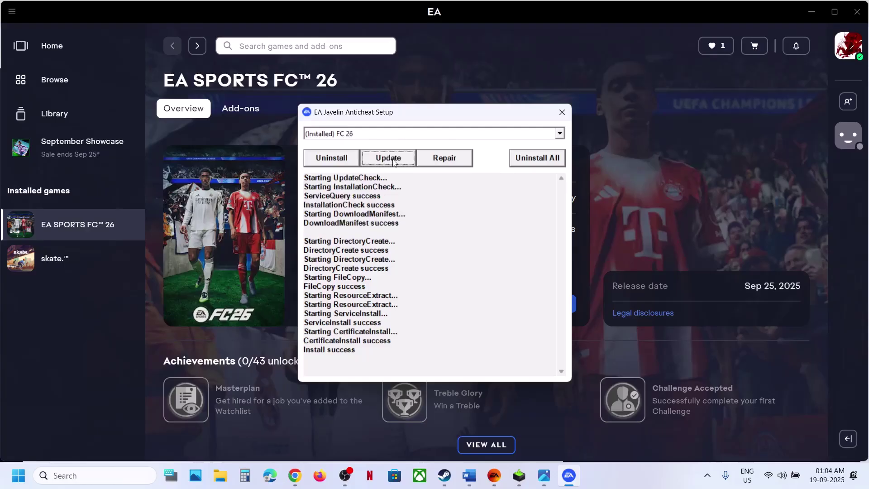
pyautogui.click(393, 161)
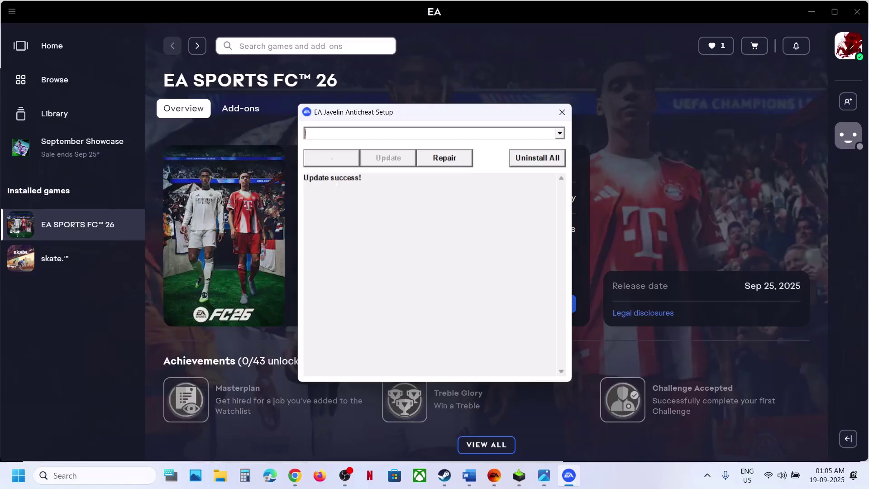
# Select FC 26 in the anticheat setup, uninstall its anticheat and install it again
pyautogui.click(556, 131)
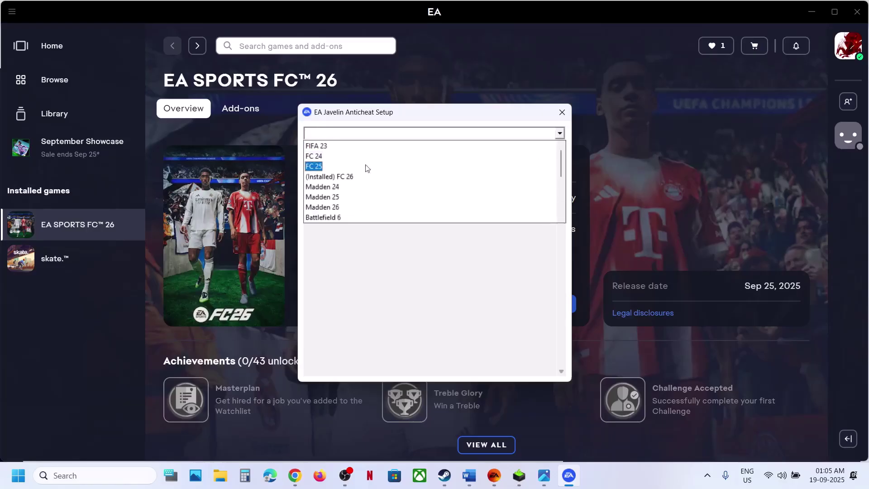
pyautogui.click(348, 177)
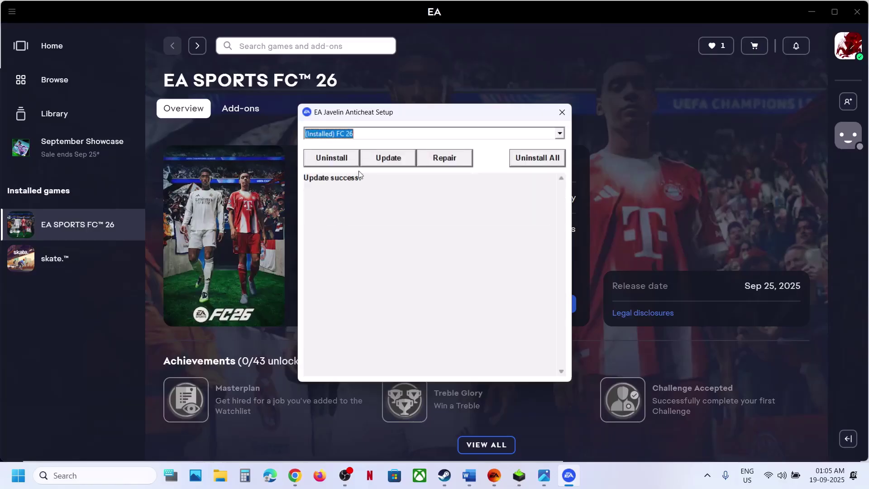
pyautogui.click(337, 168)
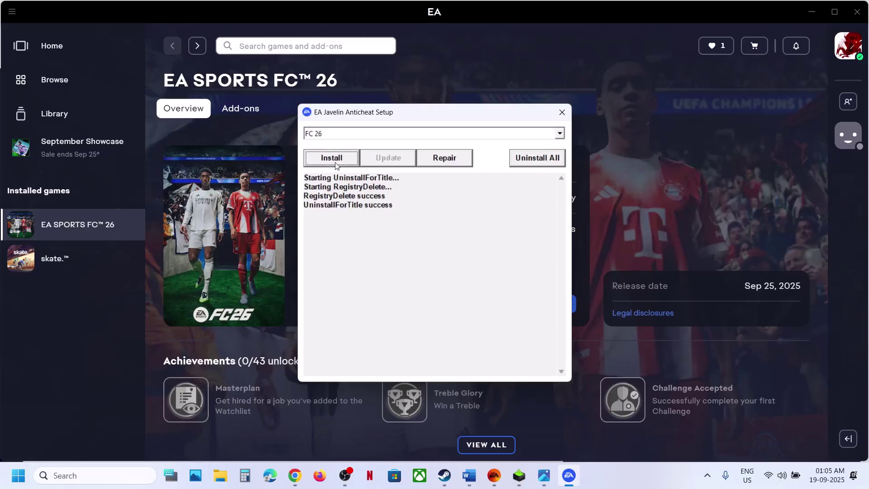
pyautogui.click(337, 165)
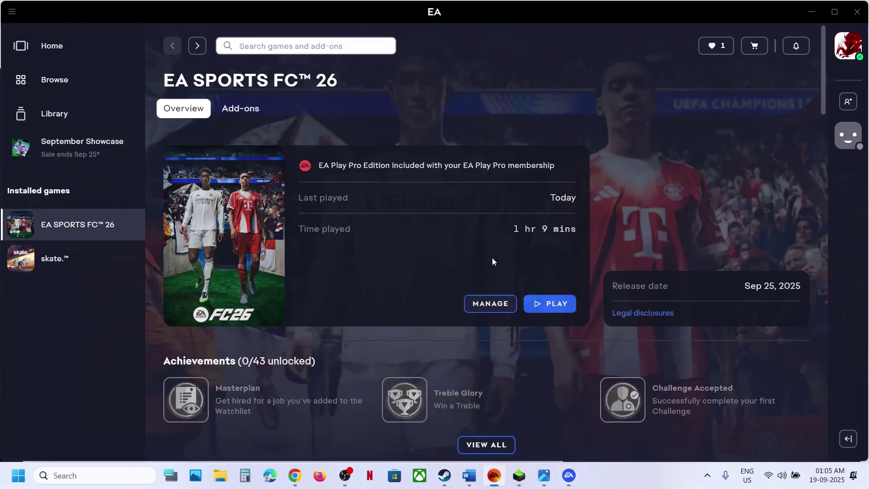
# Uninstall the FC 26 anticheat once more and close the anticheat setup
pyautogui.click(569, 475)
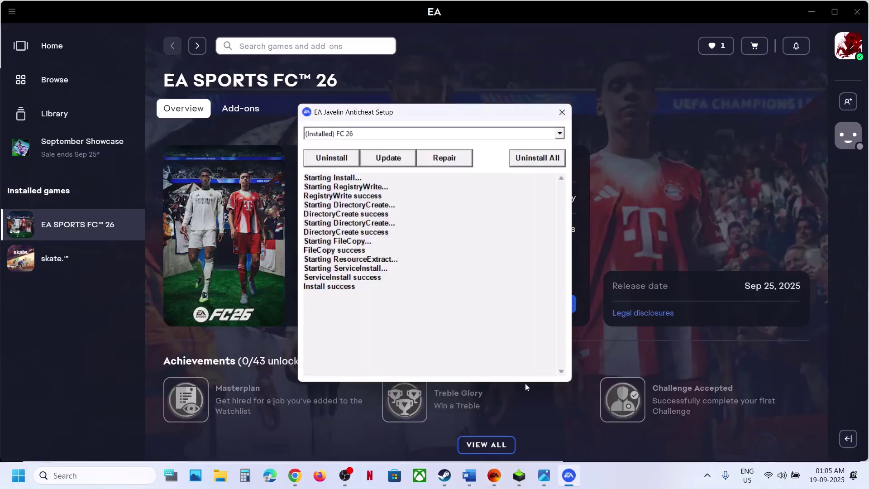
pyautogui.click(341, 158)
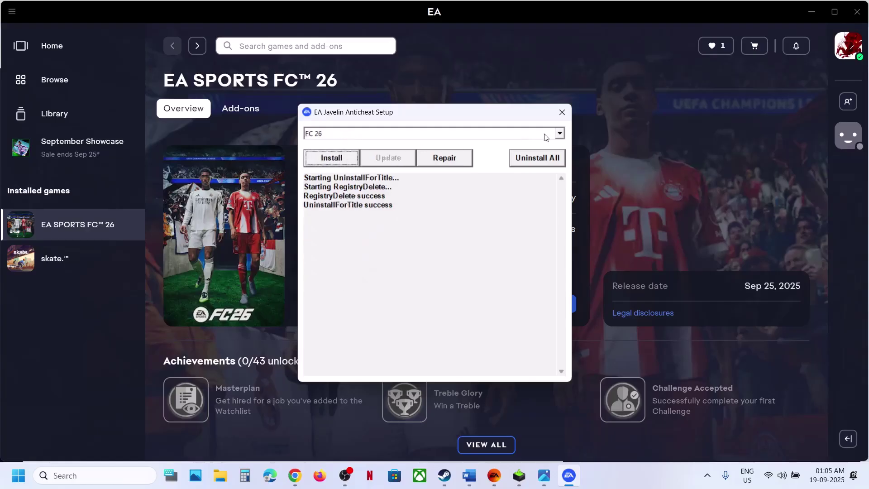
pyautogui.click(563, 115)
# Launch EA SPORTS FC 26 from the EA app and allow EA Javelin Anticheat to make changes to the device
pyautogui.click(550, 310)
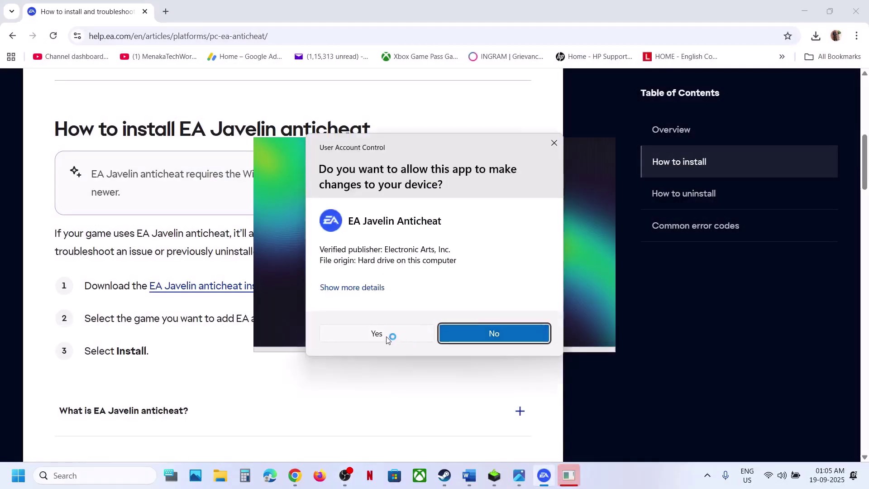
pyautogui.click(388, 337)
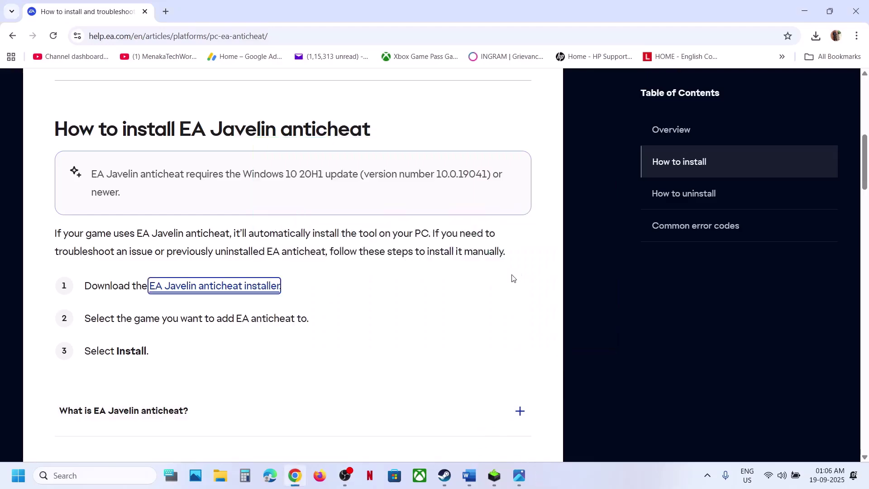
# Switch to the Word document and read step 3 about renaming the fcsetup file or settings folder and losing saved settings
pyautogui.click(469, 476)
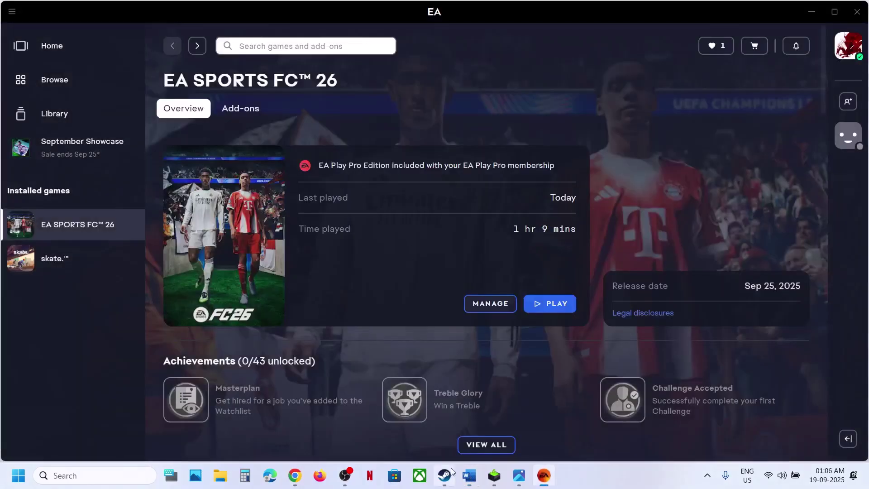
pyautogui.click(469, 475)
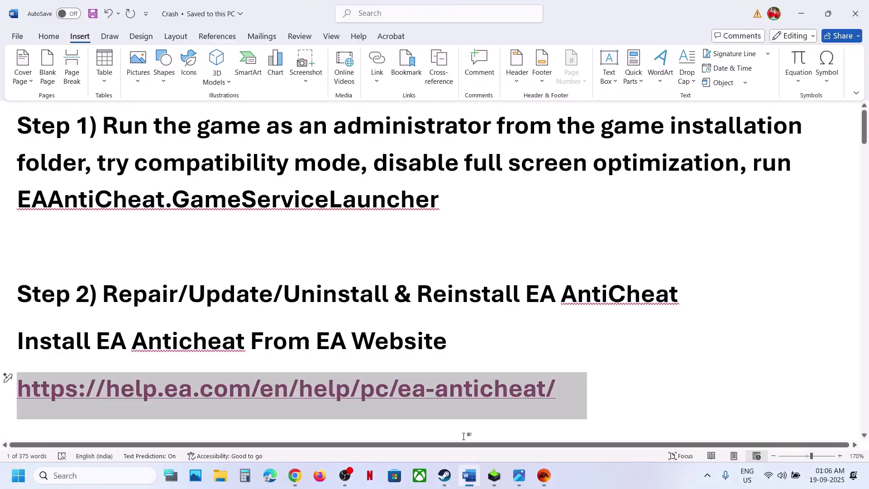
pyautogui.scroll(-5, 361, 305)
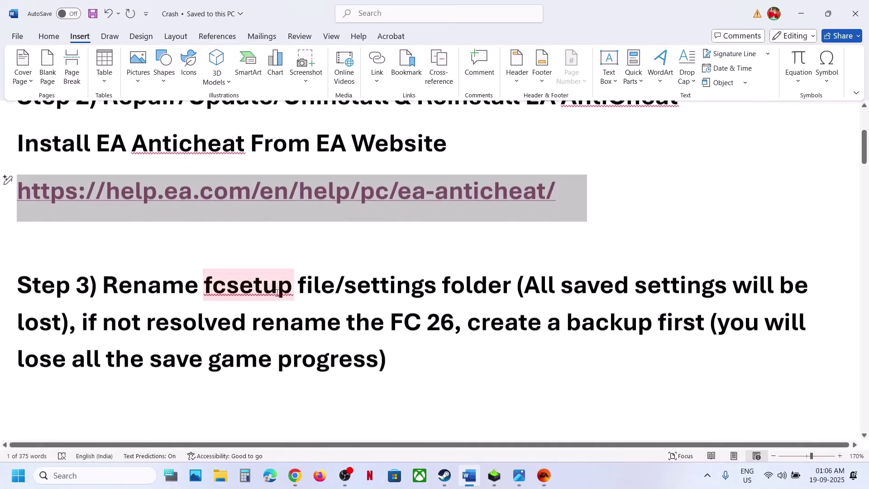
pyautogui.moveTo(215, 289); pyautogui.dragTo(448, 294)
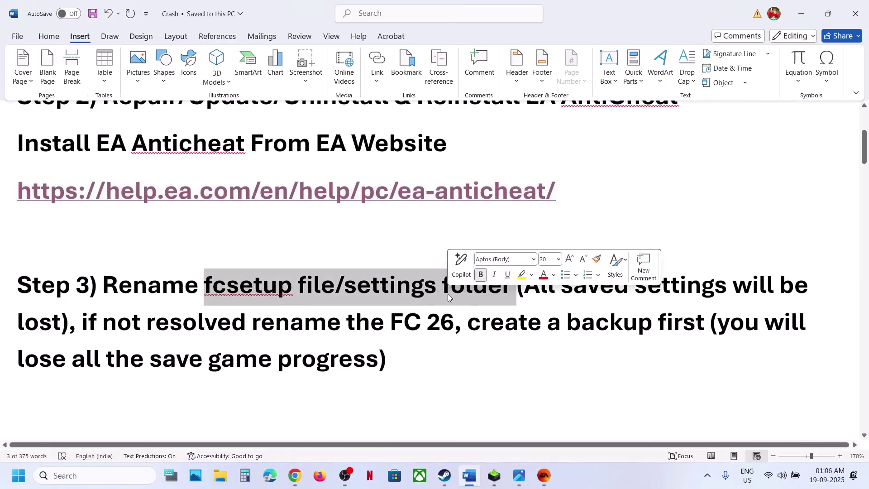
pyautogui.moveTo(527, 294); pyautogui.dragTo(64, 322)
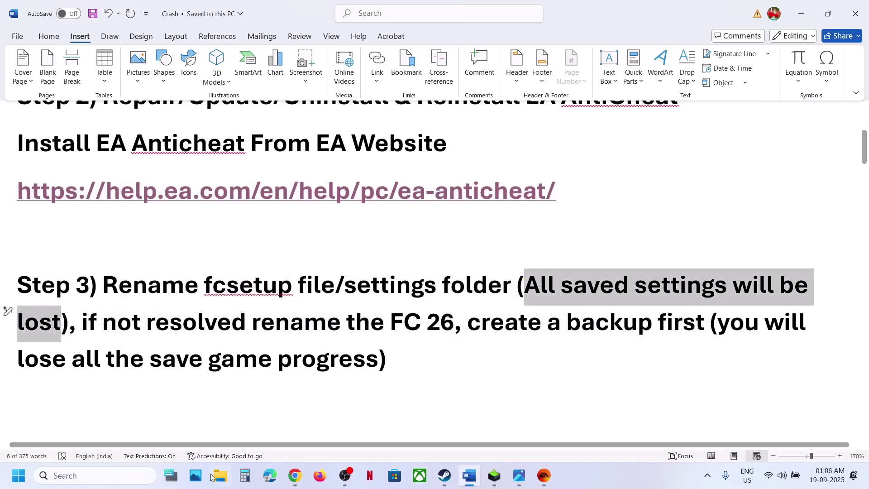
# Open the user's profile folder under C:\Users in a new File Explorer window
pyautogui.press('super+e')
pyautogui.click(44, 271)
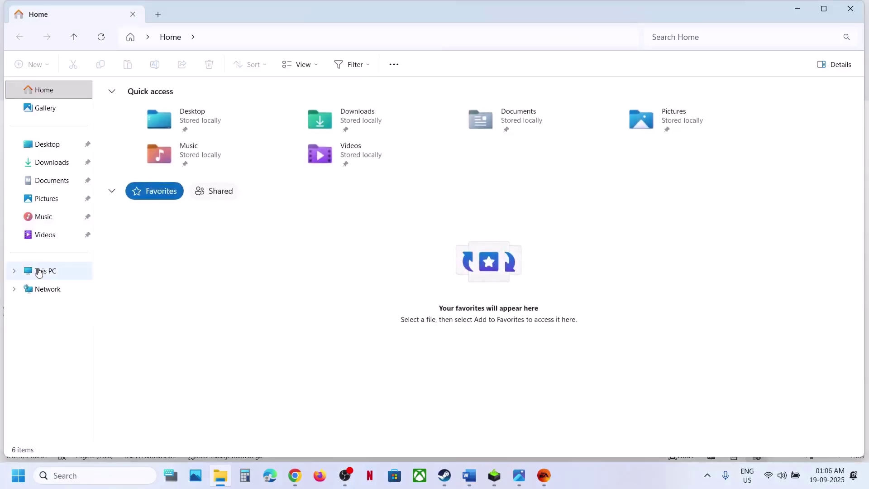
pyautogui.doubleClick(148, 110)
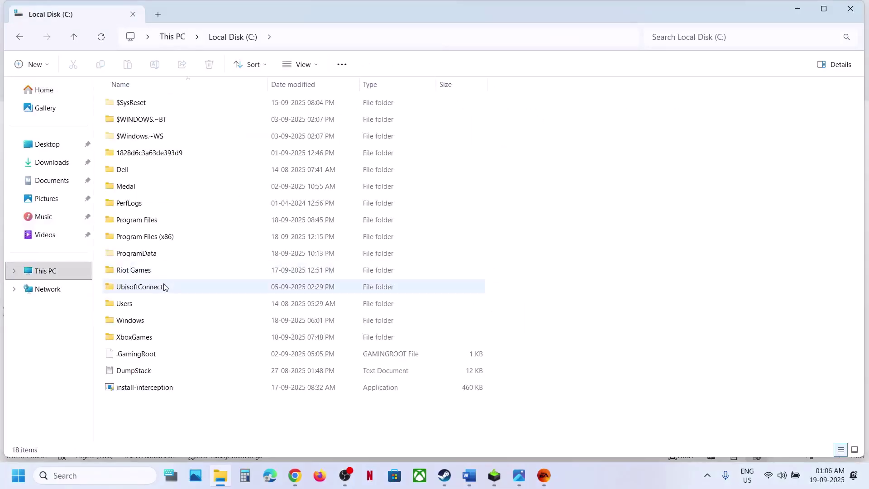
pyautogui.doubleClick(135, 304)
pyautogui.doubleClick(139, 106)
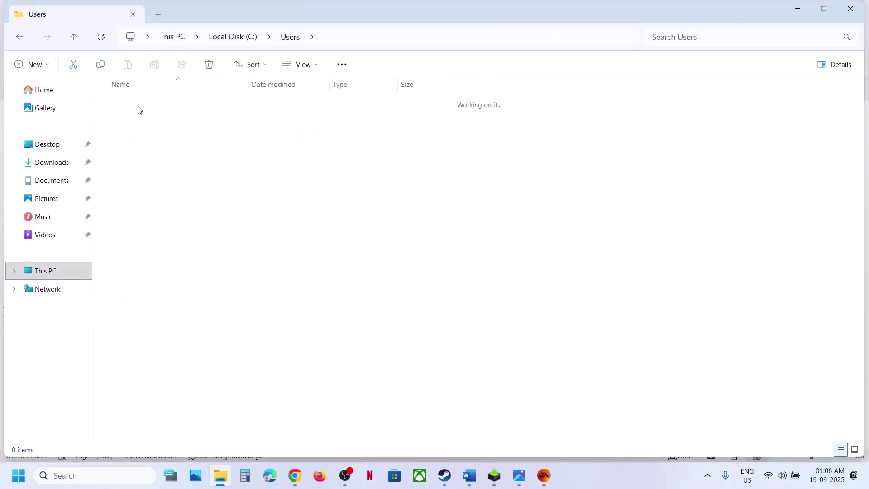
# Check whether the display of hidden items is enabled for finding the AppData folder
pyautogui.click(141, 155)
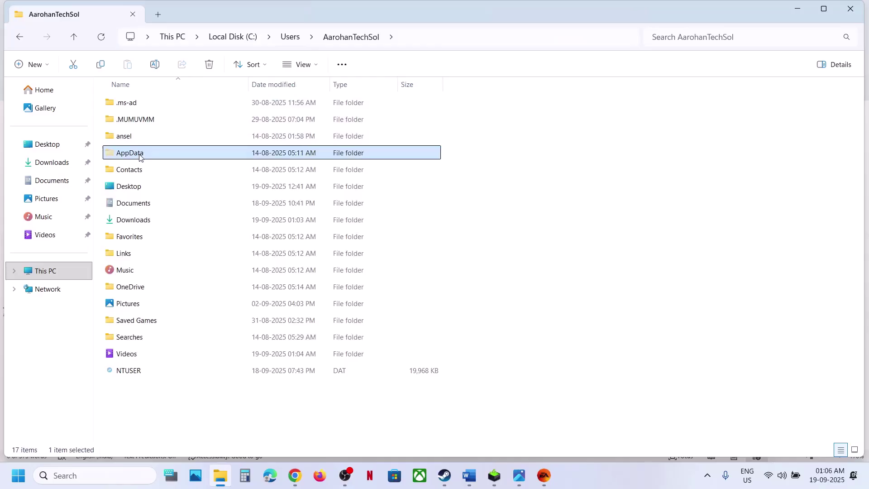
pyautogui.click(319, 68)
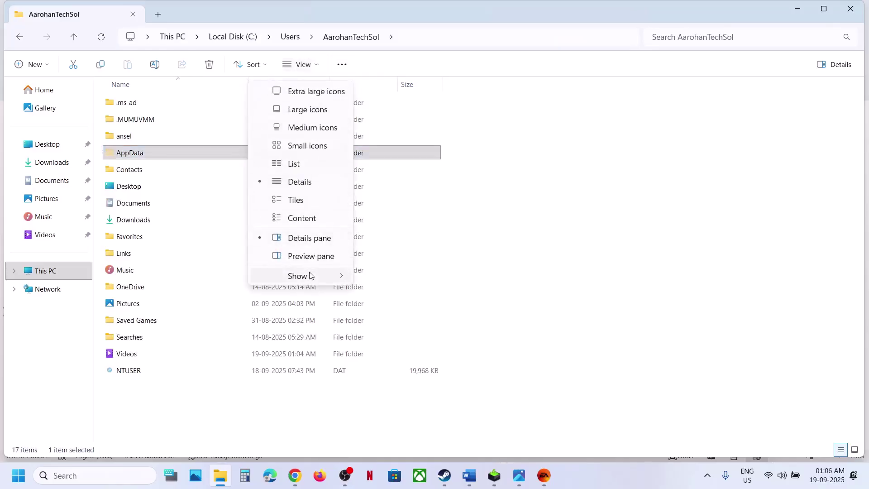
pyautogui.moveTo(319, 276)
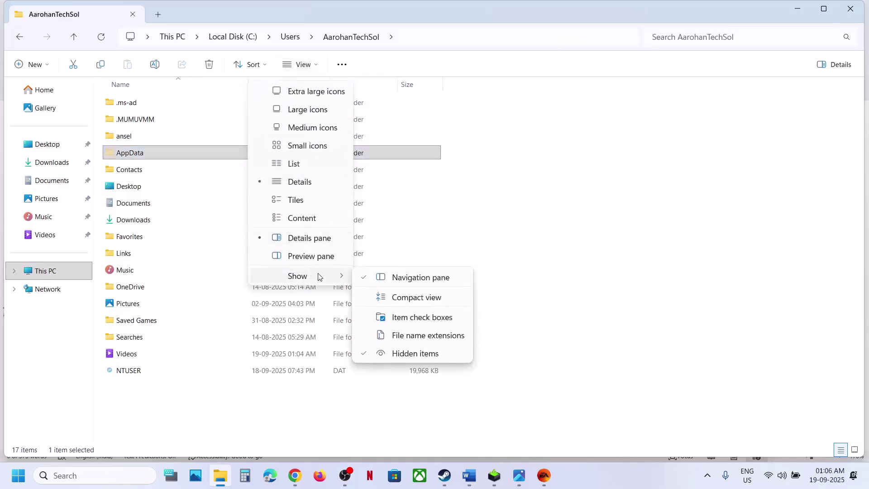
# Open the EA SPORTS FC 26 folder inside AppData\Local of the user profile
pyautogui.click(153, 146)
pyautogui.doubleClick(152, 147)
pyautogui.doubleClick(133, 102)
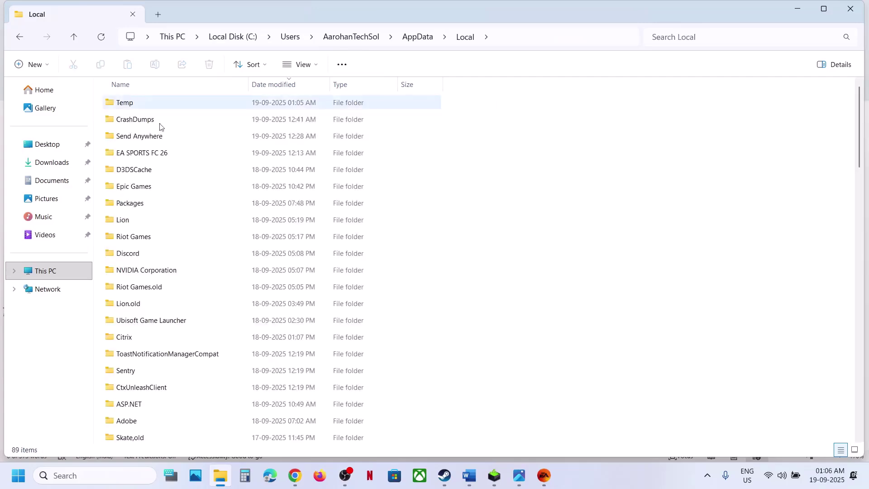
pyautogui.click(150, 154)
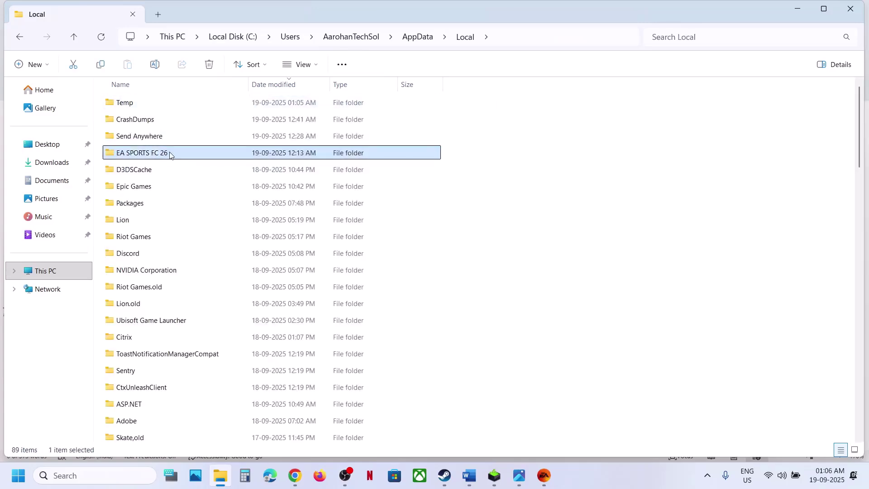
pyautogui.doubleClick(170, 154)
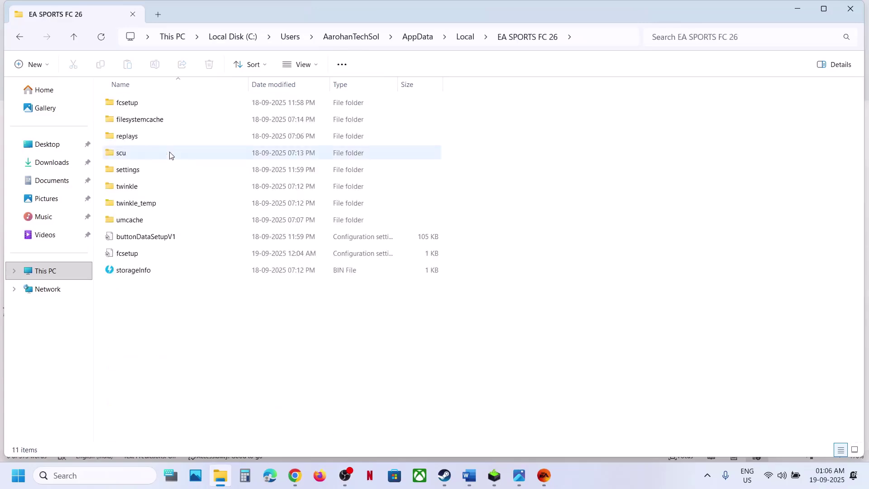
# Rename the fcsetup configuration file in the EA SPORTS FC 26 folder to fcsetup.old
pyautogui.click(137, 254)
pyautogui.rightClick(135, 252)
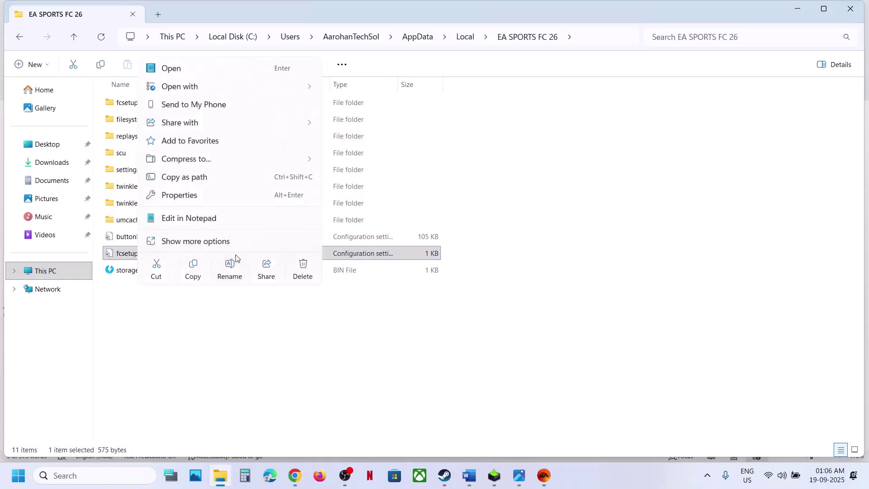
pyautogui.click(231, 265)
pyautogui.click(148, 255)
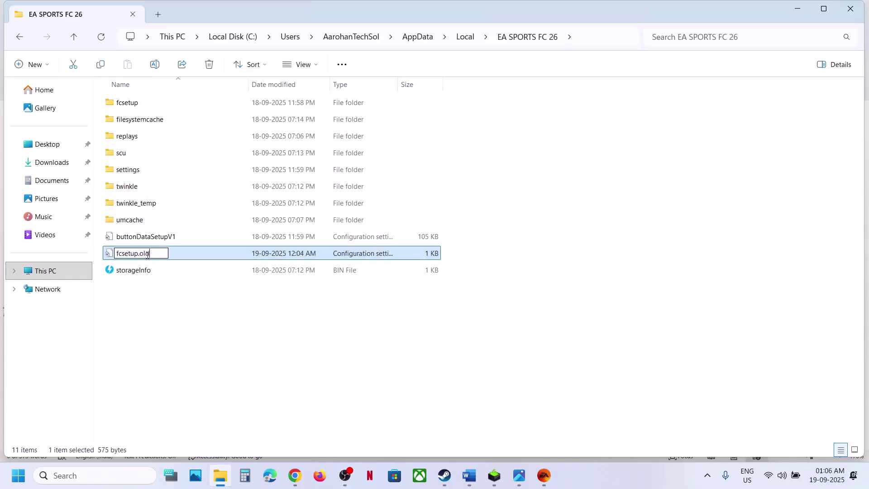
pyautogui.press('Return')
# Rename the fcsetup folder to fcsetup.old
pyautogui.click(131, 109)
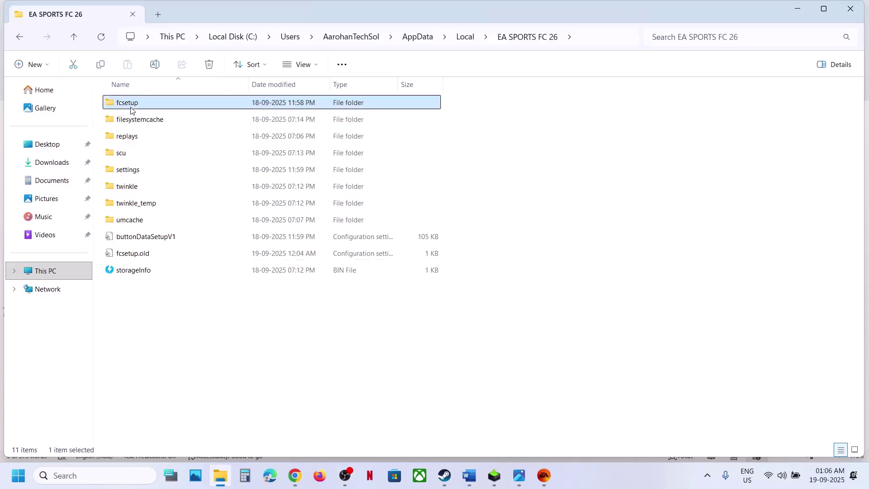
pyautogui.rightClick(131, 110)
pyautogui.click(229, 130)
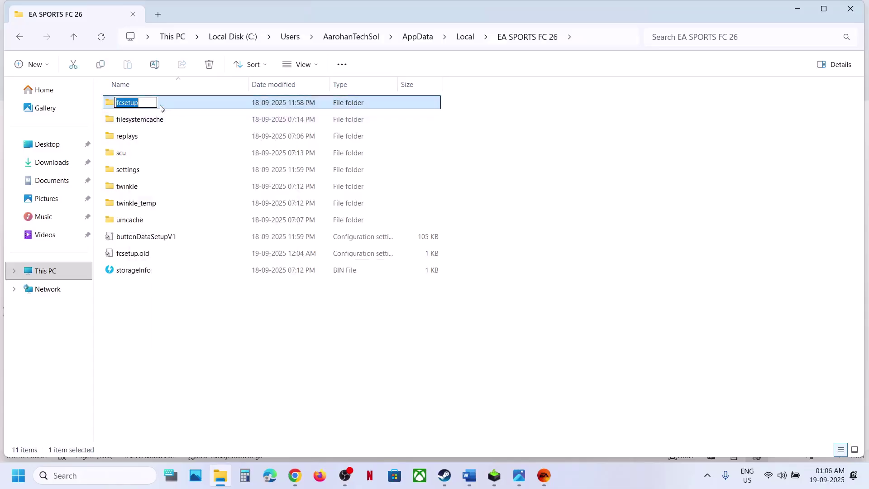
pyautogui.click(153, 104)
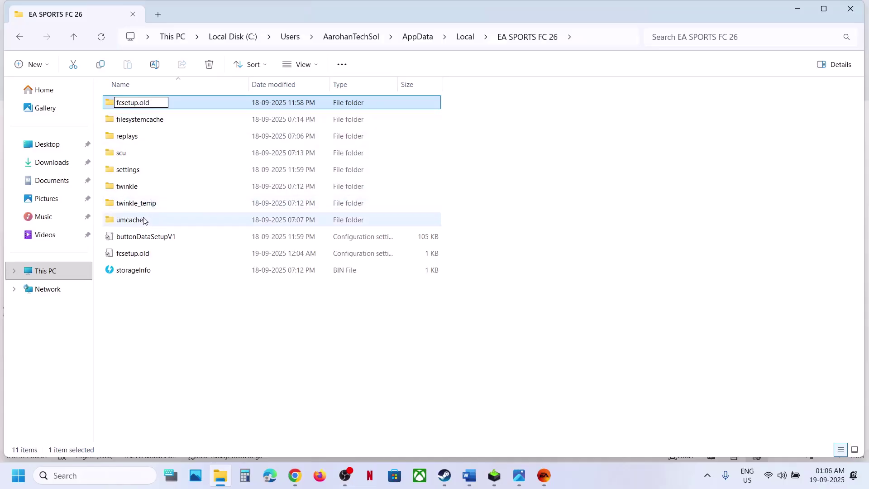
# Rename the settings folder to settings.old
pyautogui.click(133, 173)
pyautogui.rightClick(132, 173)
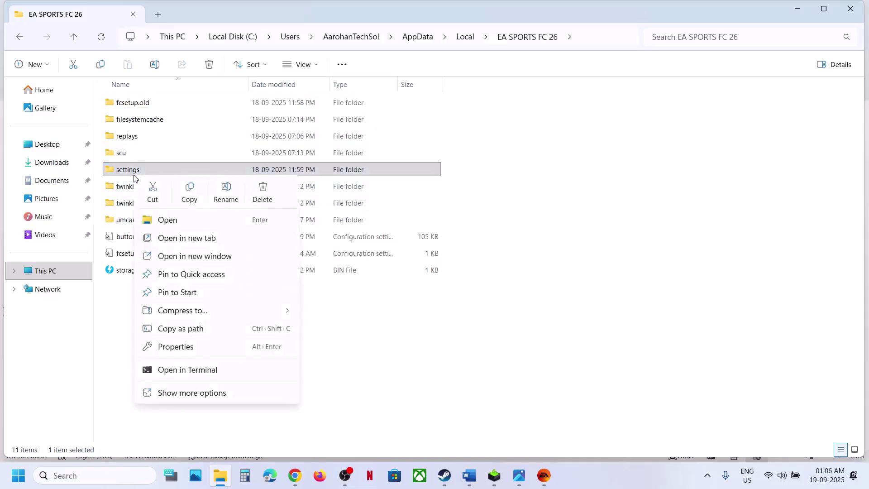
pyautogui.click(231, 190)
pyautogui.click(154, 170)
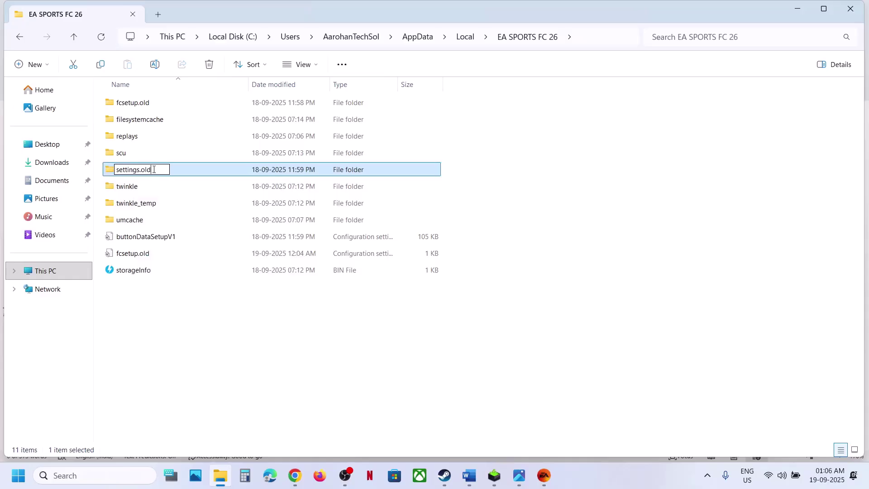
pyautogui.write('.old')
pyautogui.click(277, 383)
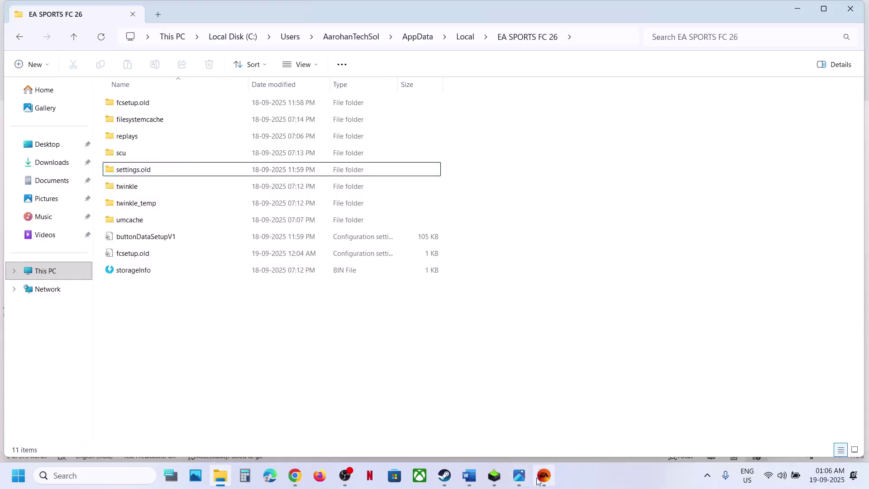
# Switch to the EA app to view the EA SPORTS FC 26 launch page and return to the File Explorer window
pyautogui.click(544, 476)
pyautogui.click(543, 476)
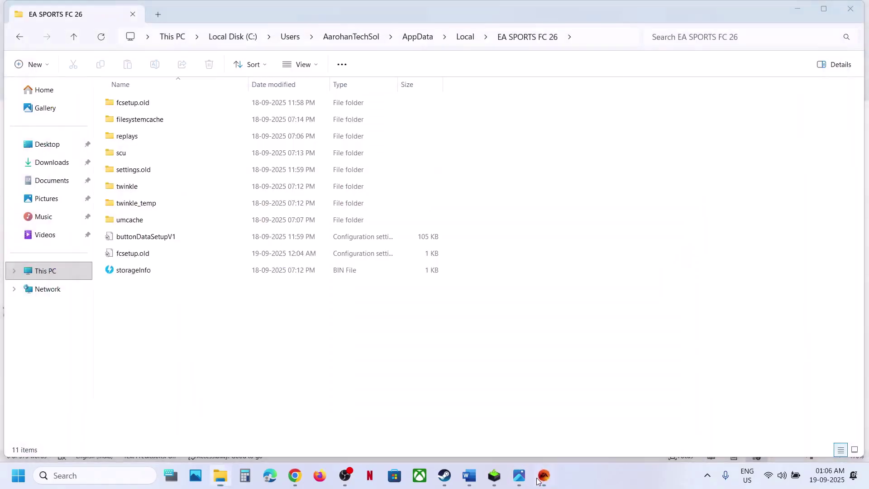
pyautogui.click(543, 476)
pyautogui.click(571, 277)
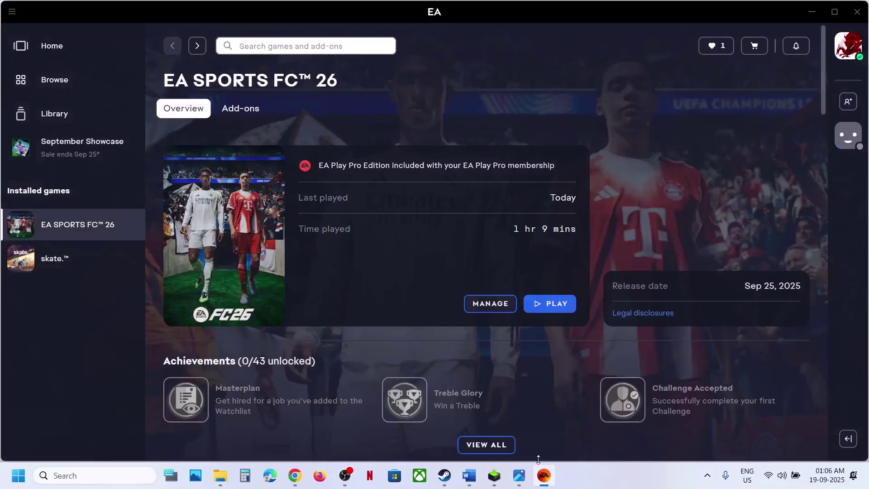
pyautogui.click(544, 476)
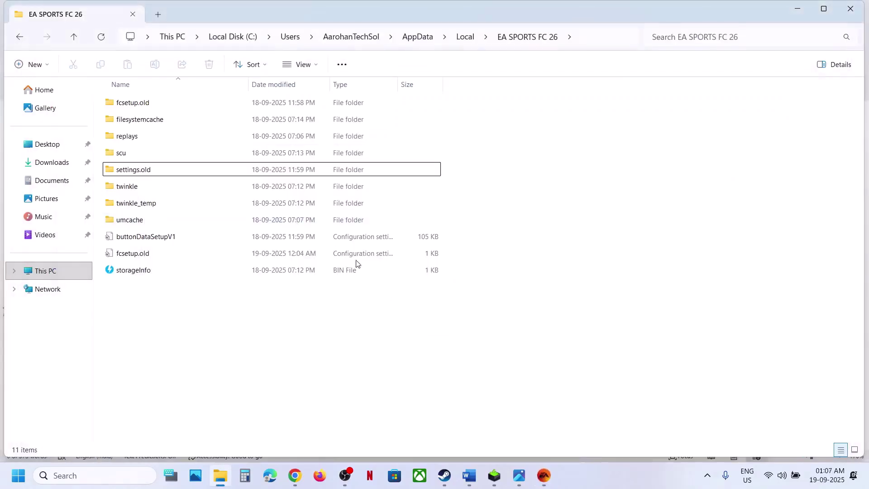
# Go up to the Local folder and read step 3's advice in the Word document on backing up before renaming the FC 26 folder
pyautogui.click(74, 37)
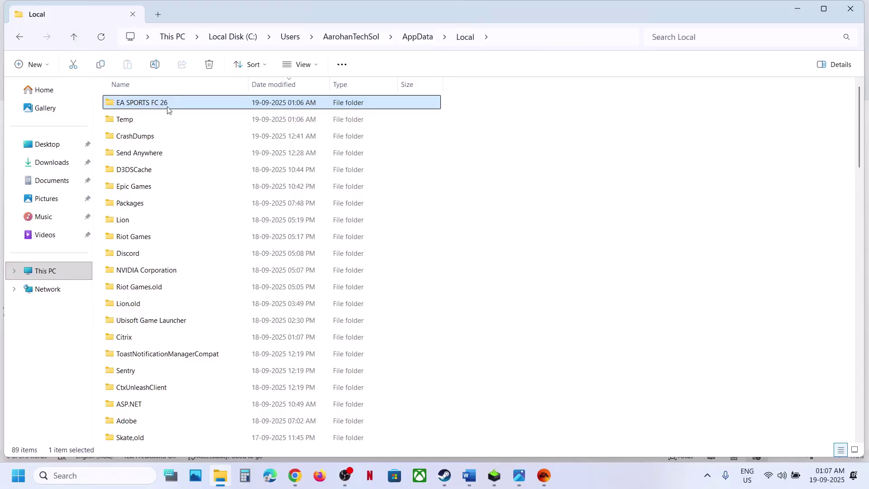
pyautogui.click(467, 478)
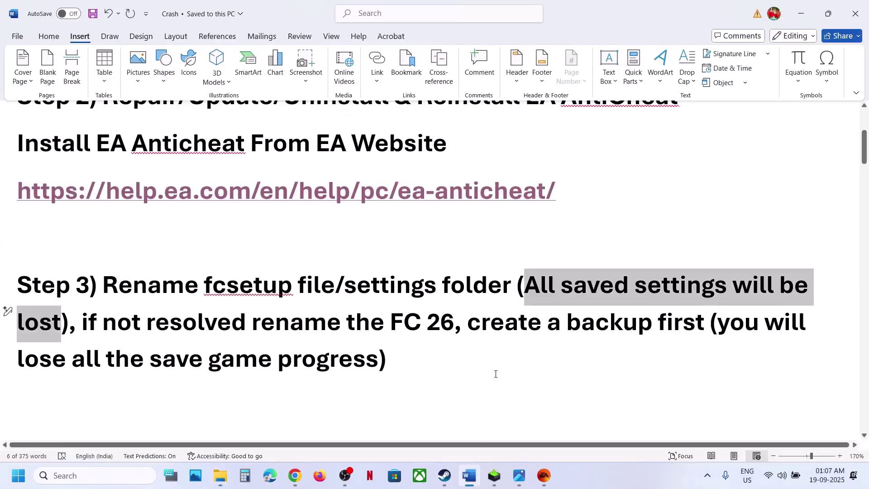
pyautogui.moveTo(720, 321); pyautogui.dragTo(381, 376)
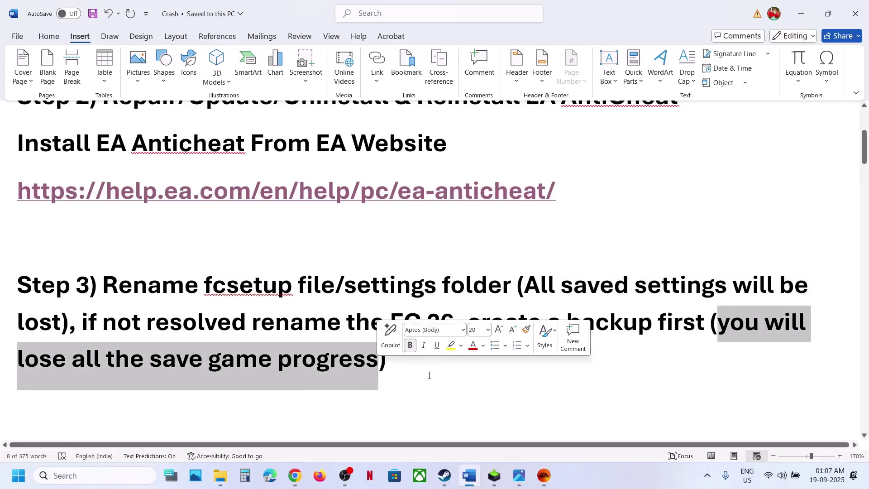
pyautogui.click(487, 394)
pyautogui.moveTo(484, 318); pyautogui.dragTo(709, 322)
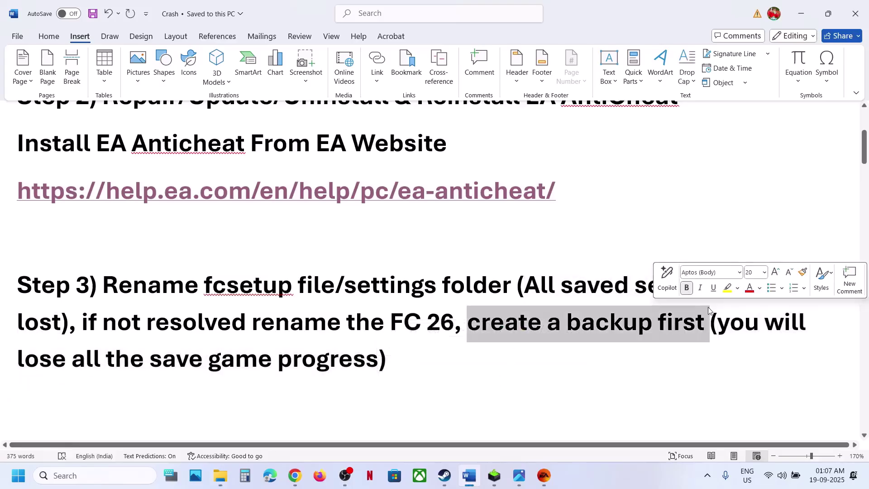
pyautogui.click(801, 13)
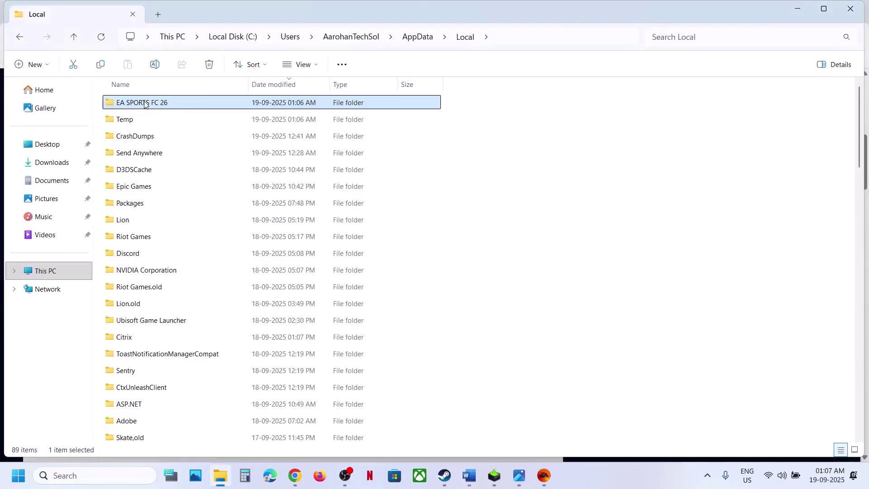
# Copy the EA SPORTS FC 26 folder from Local to the desktop as a backup, replacing the existing files there
pyautogui.rightClick(145, 105)
pyautogui.click(204, 123)
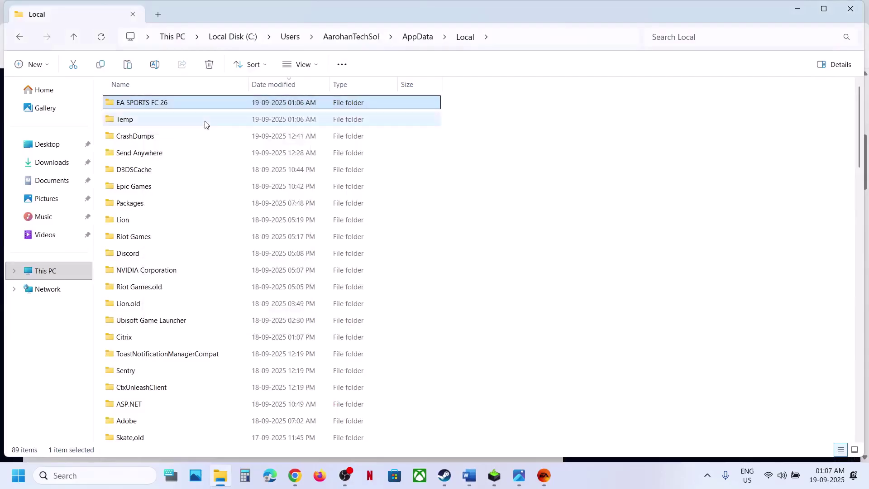
pyautogui.press('super+d')
pyautogui.hotkey('ctrl', 'v')
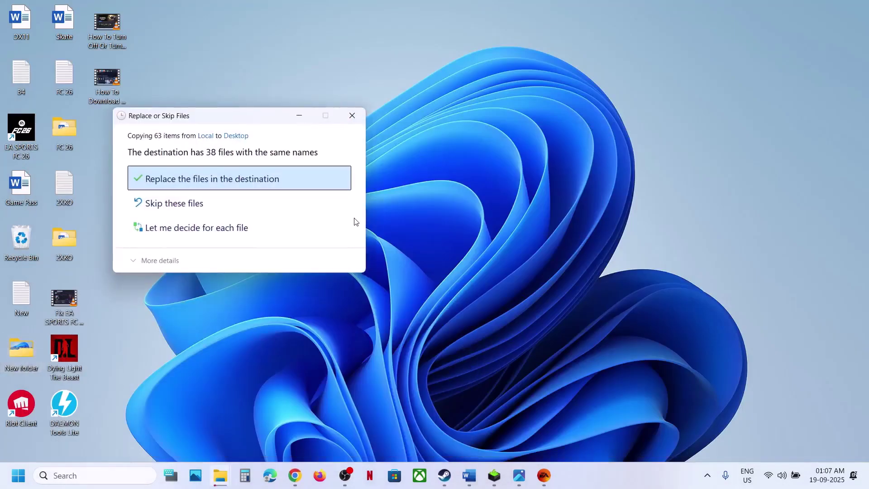
pyautogui.click(203, 181)
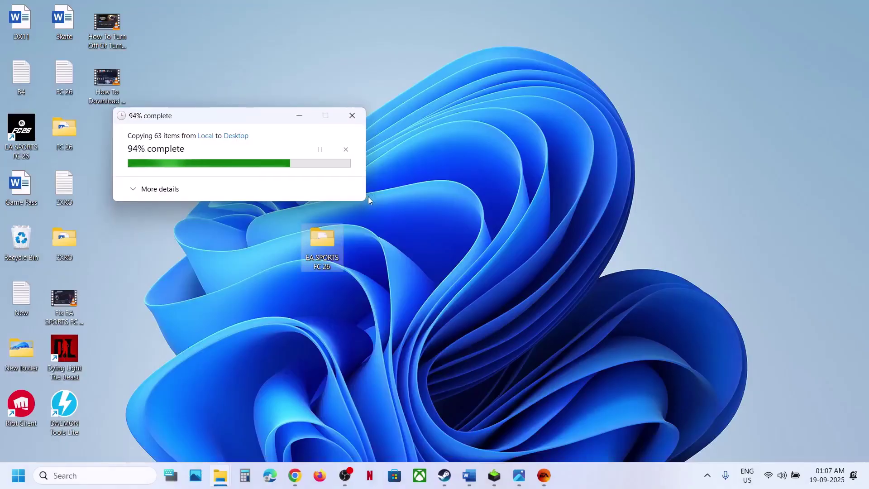
pyautogui.click(324, 244)
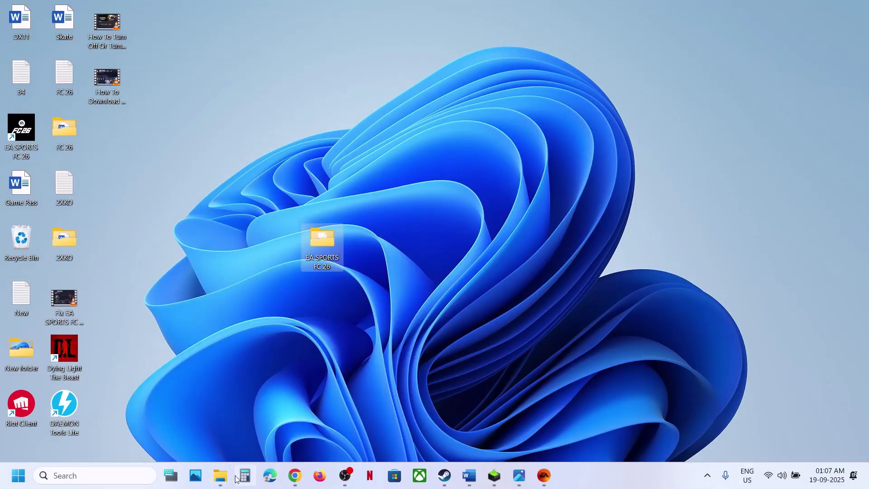
# Return to File Explorer and rename the EA SPORTS FC 26 folder in Local to EA SPORTS FC 26.old
pyautogui.click(221, 476)
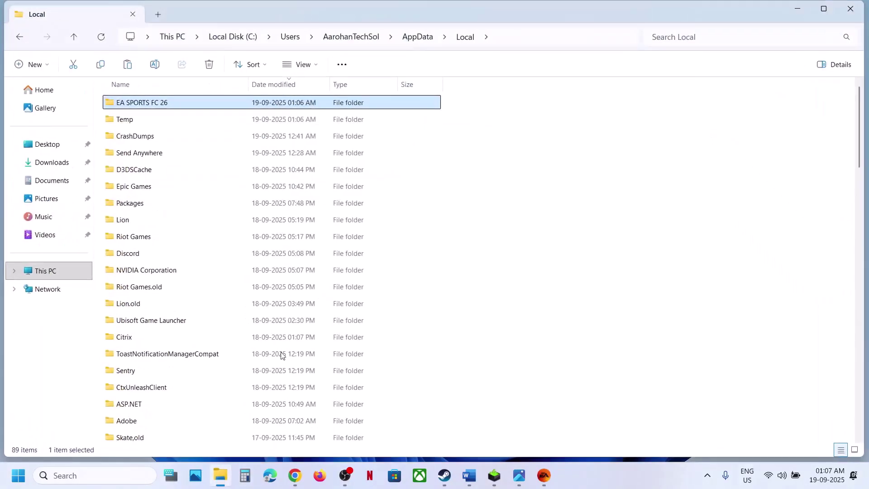
pyautogui.rightClick(168, 106)
pyautogui.click(298, 120)
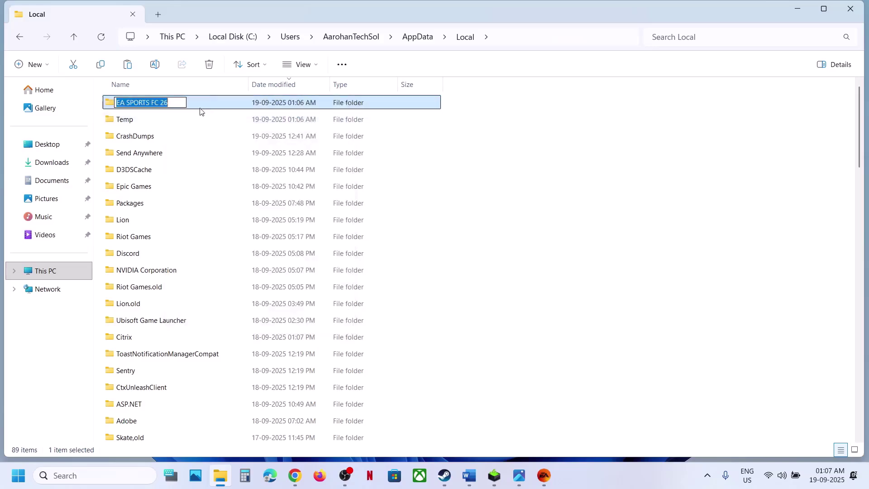
pyautogui.click(174, 103)
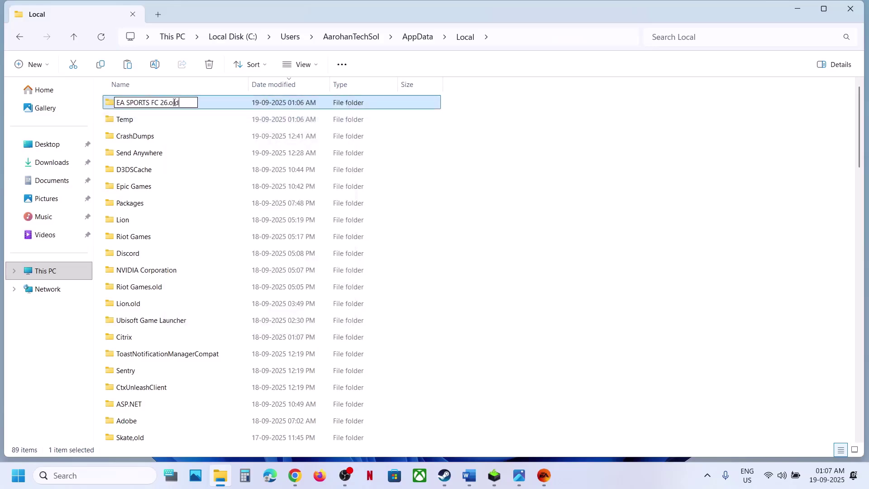
pyautogui.press('Return')
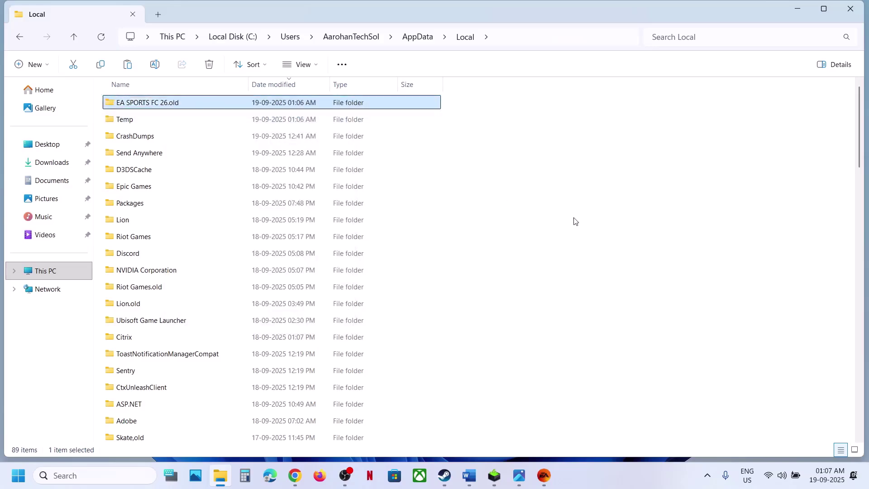
pyautogui.click(493, 376)
# Switch to the Word document and read step 4 about trying the -dx11 or -dx12 option
pyautogui.click(469, 475)
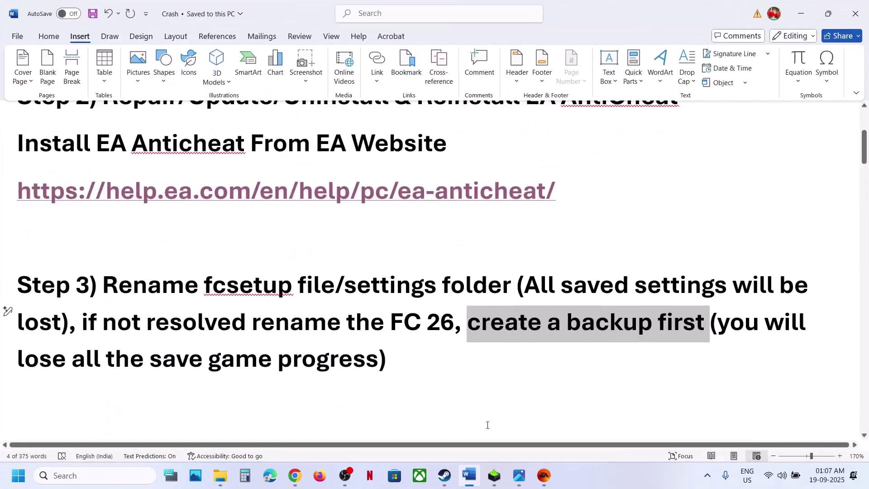
pyautogui.scroll(-3, 331, 311)
pyautogui.click(332, 311)
pyautogui.rightClick(332, 311)
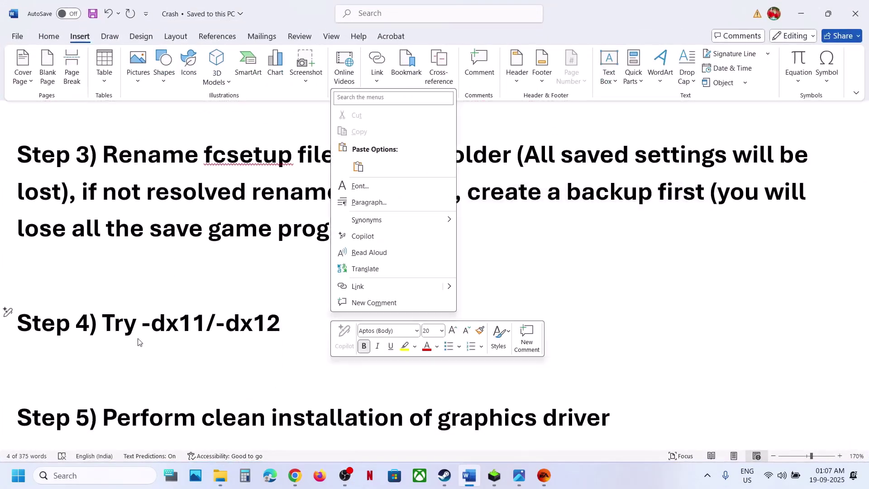
pyautogui.press('Escape')
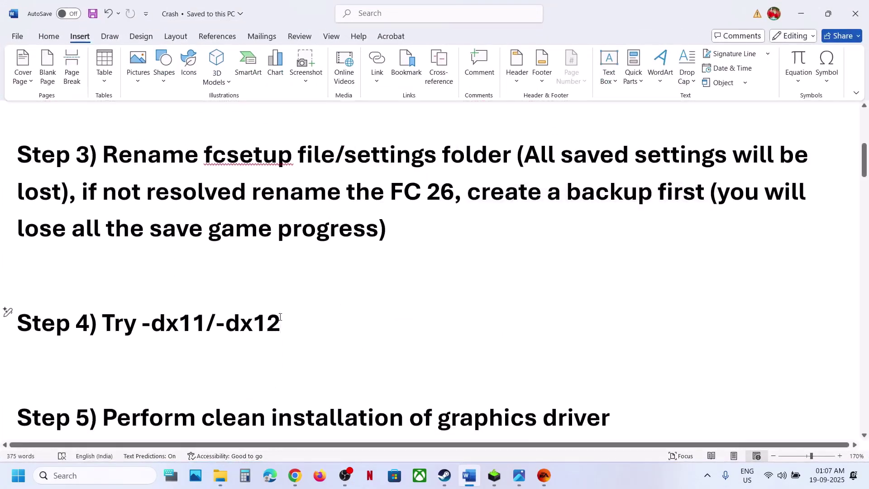
# Switch to Steam and set the launch options in the FC26 shortcut's properties to -dx11
pyautogui.click(442, 478)
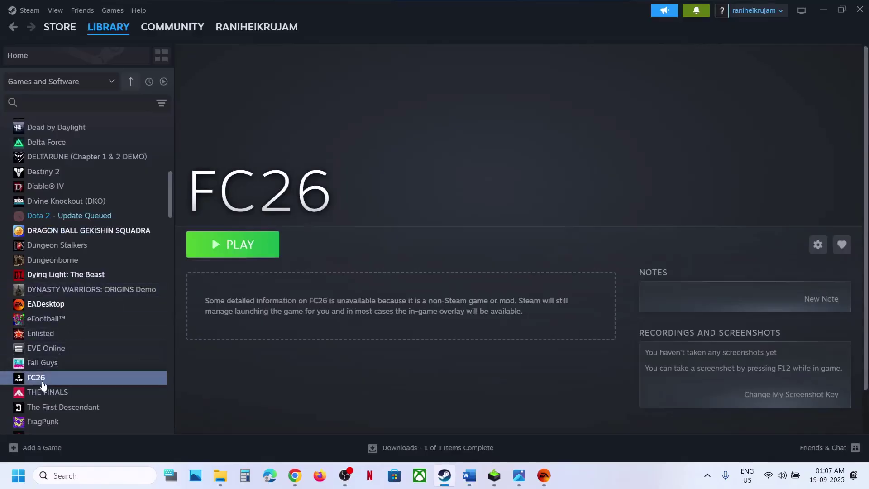
pyautogui.rightClick(68, 377)
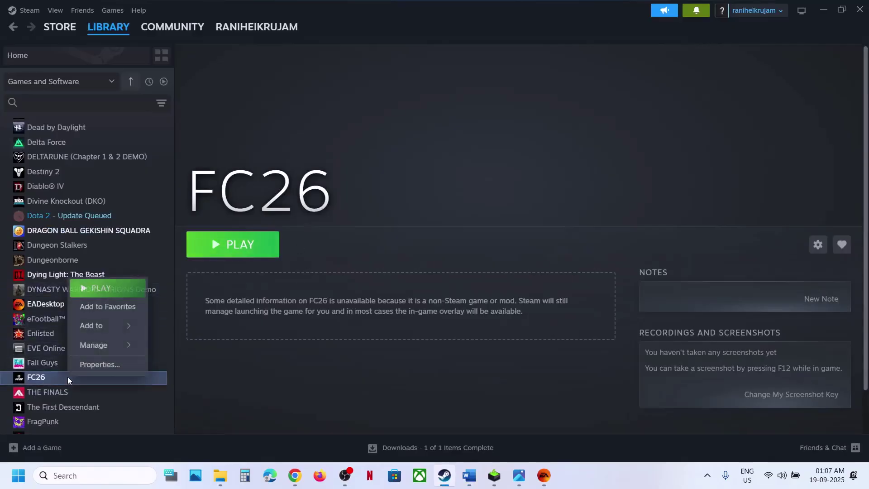
pyautogui.click(101, 365)
pyautogui.click(405, 311)
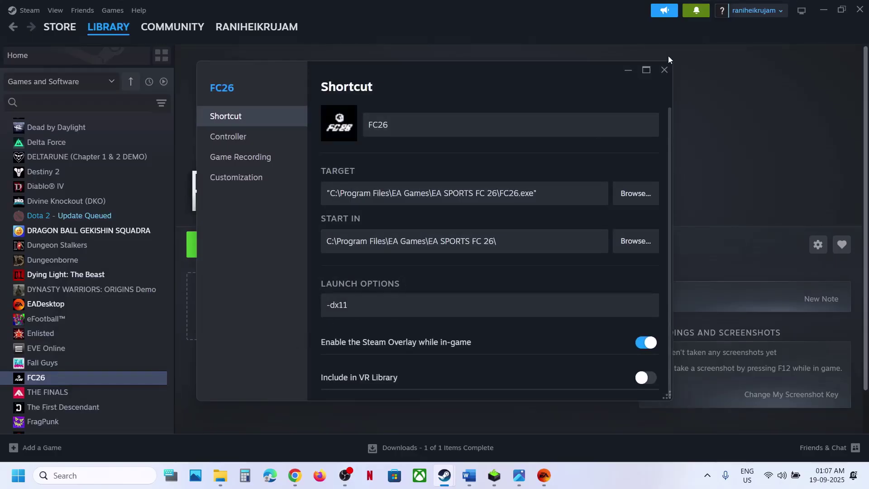
# Try -dx12 as the FC26 launch option instead, clear the launch options and close the properties
pyautogui.hotkey('ctrl', 'a')
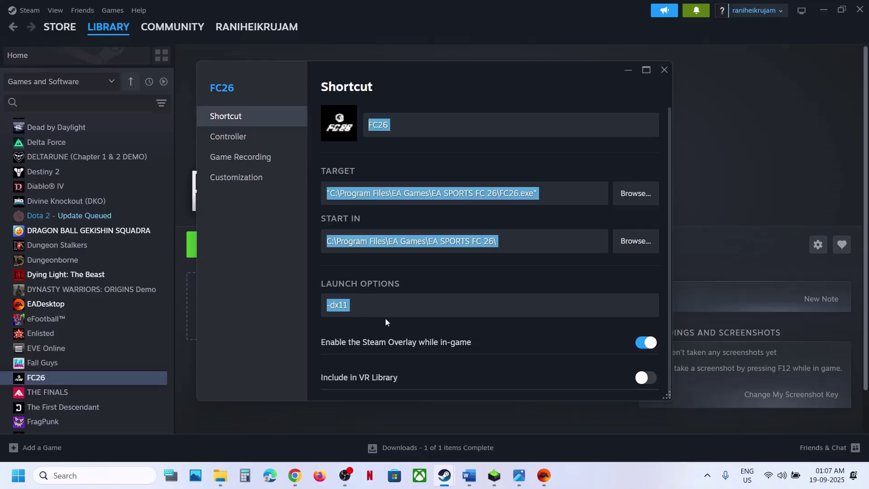
pyautogui.click(377, 306)
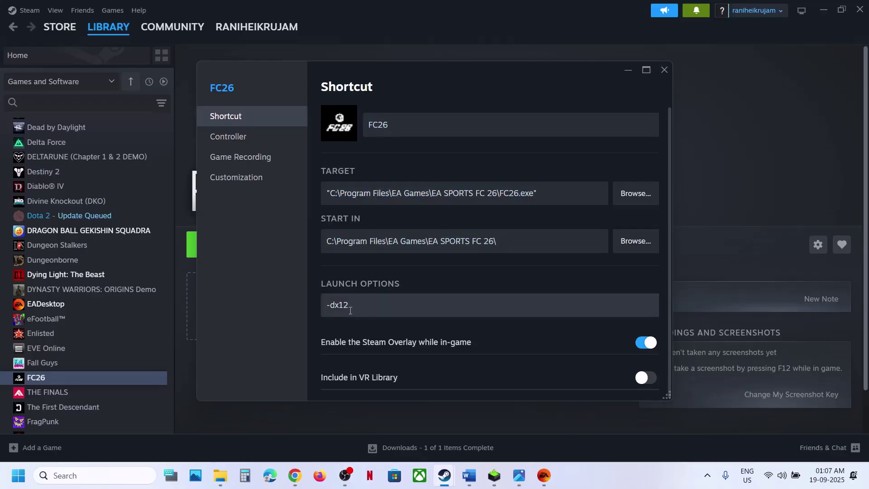
pyautogui.moveTo(363, 307); pyautogui.dragTo(319, 305)
pyautogui.press('BackSpace')
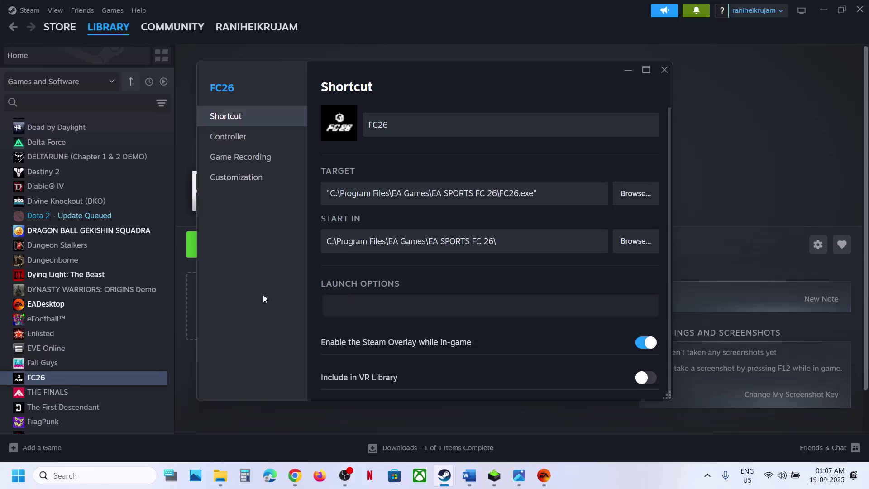
pyautogui.click(666, 71)
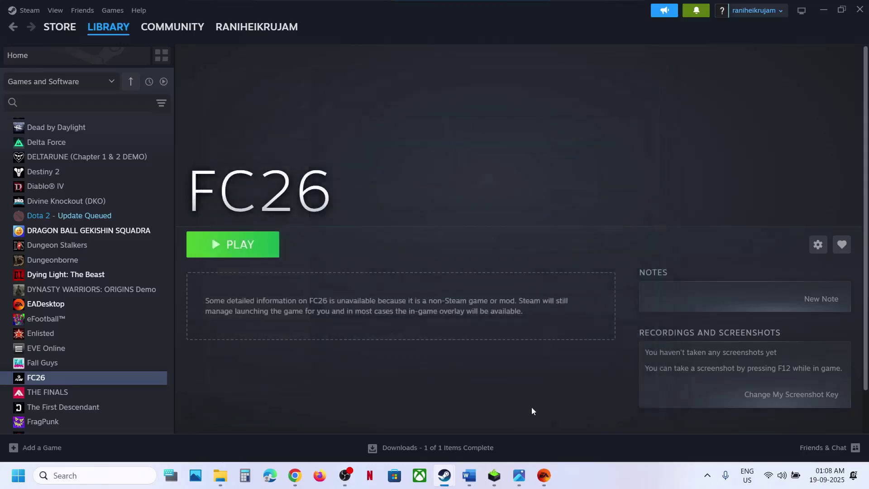
# Switch to the EA app and save -dx11 as the advanced launch option in the EA SPORTS FC 26 properties
pyautogui.click(545, 475)
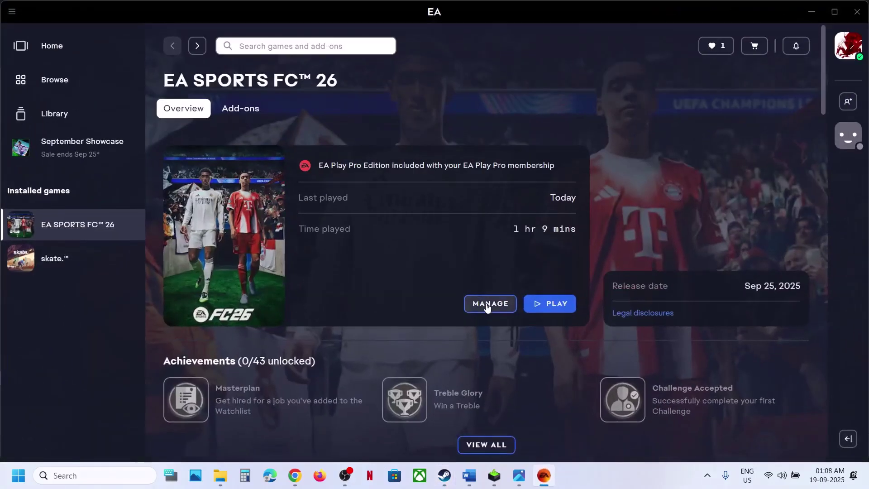
pyautogui.click(487, 306)
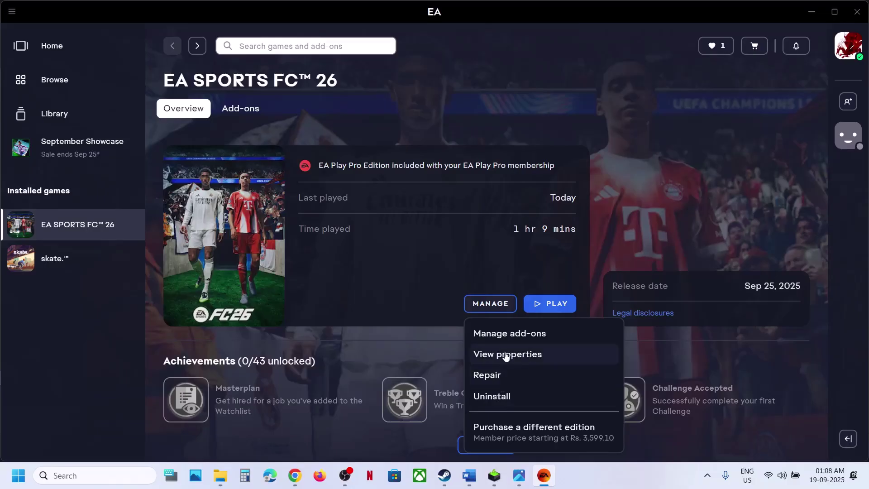
pyautogui.click(507, 356)
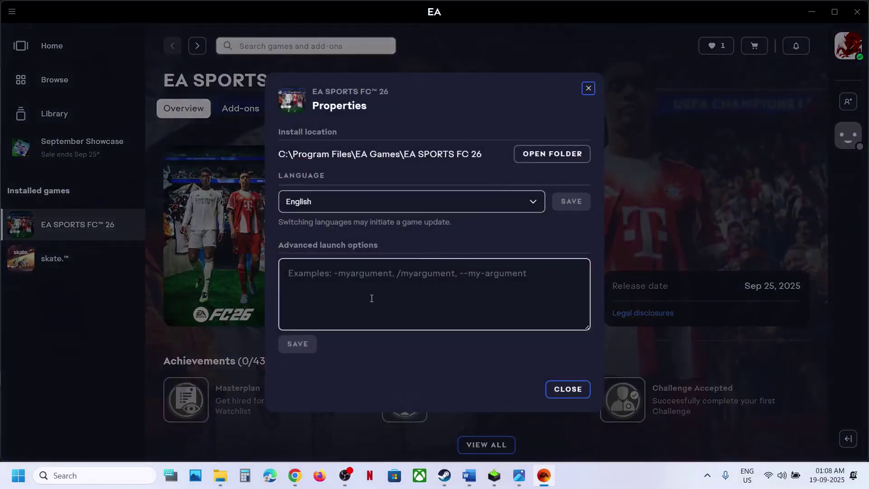
pyautogui.click(372, 298)
pyautogui.write('-dx11')
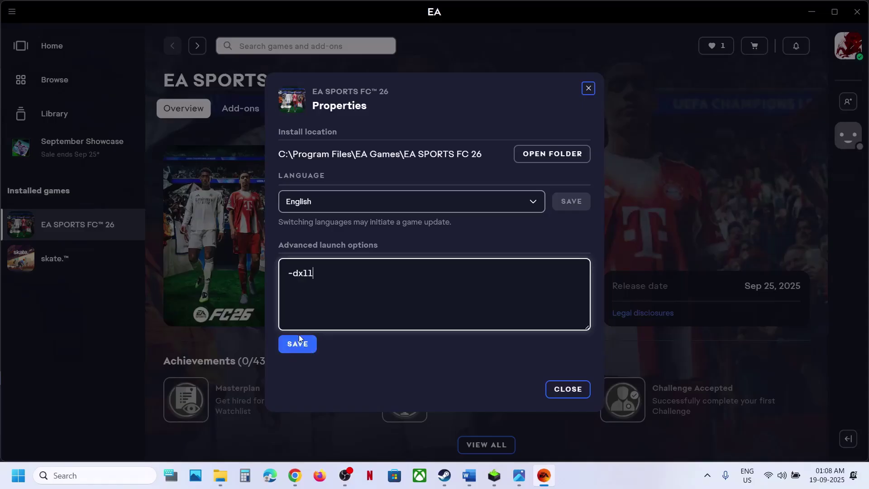
pyautogui.click(300, 337)
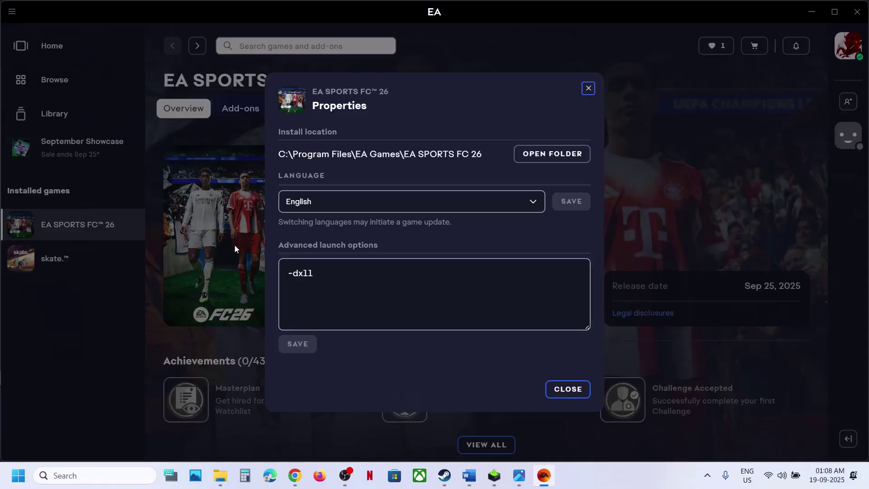
# Try -dx12 as the advanced launch option instead, clear the saved option and close the game's properties
pyautogui.click(331, 272)
pyautogui.press('BackSpace')
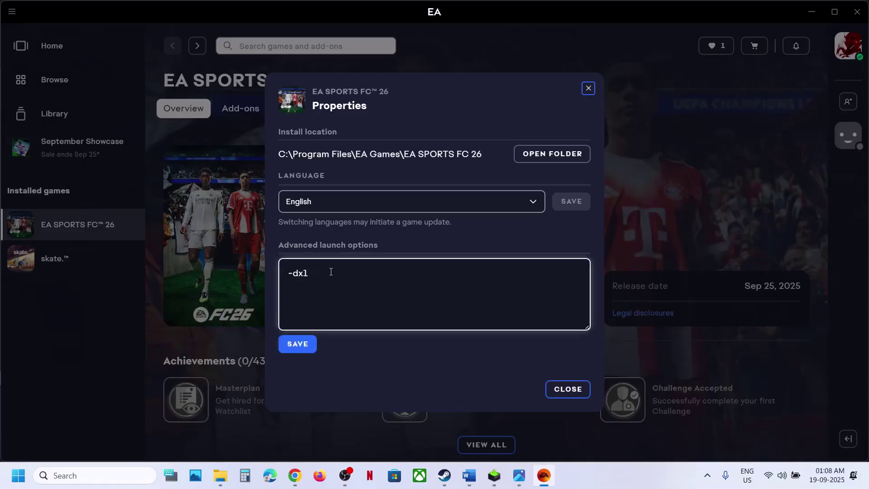
pyautogui.click(297, 349)
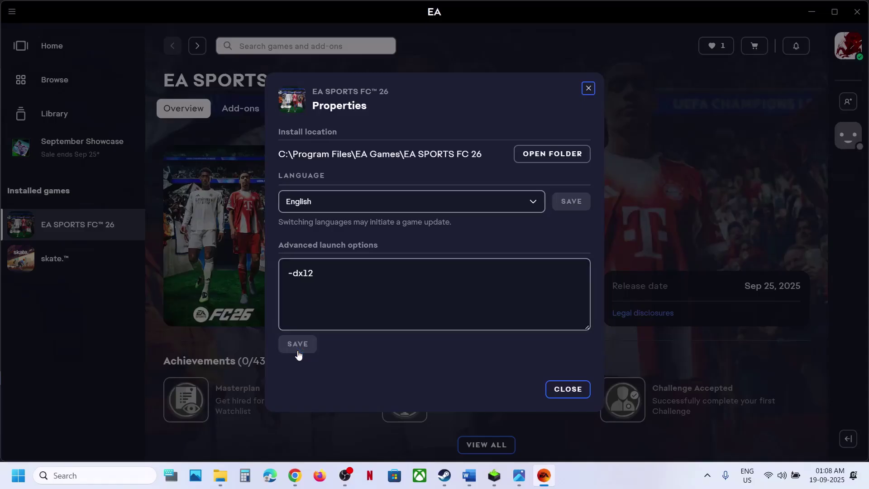
pyautogui.moveTo(323, 276); pyautogui.dragTo(280, 273)
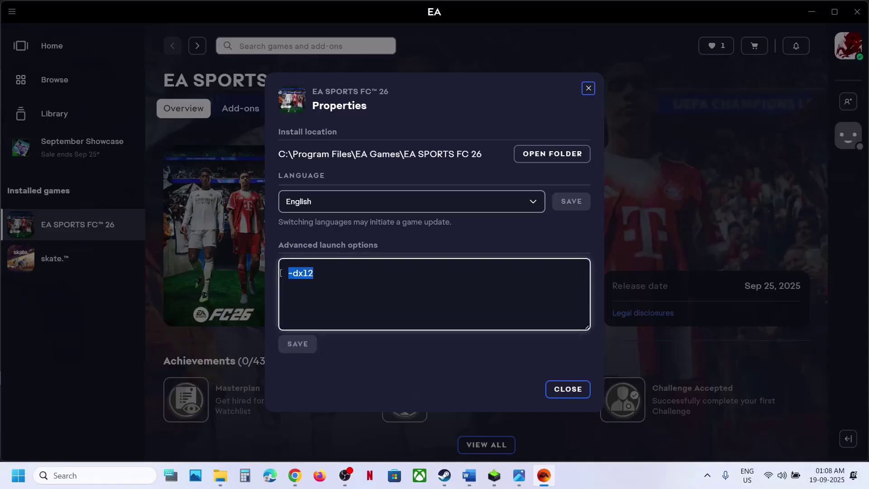
pyautogui.press('BackSpace')
pyautogui.click(296, 344)
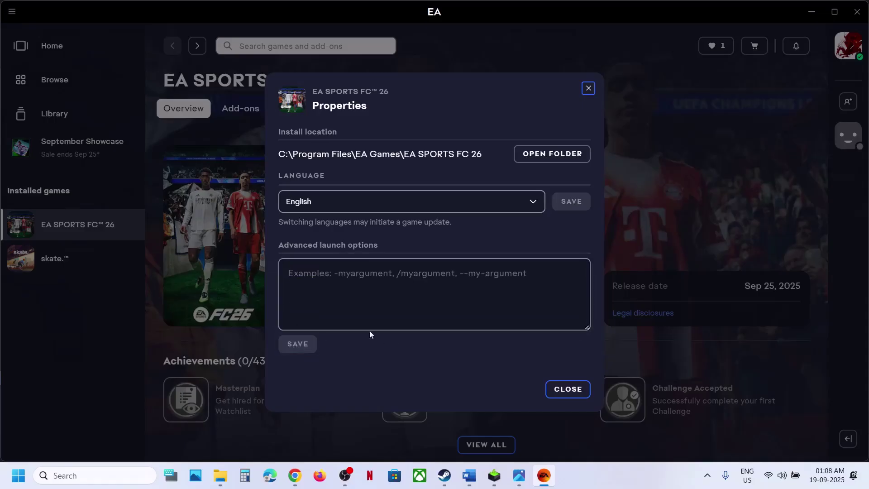
pyautogui.click(558, 388)
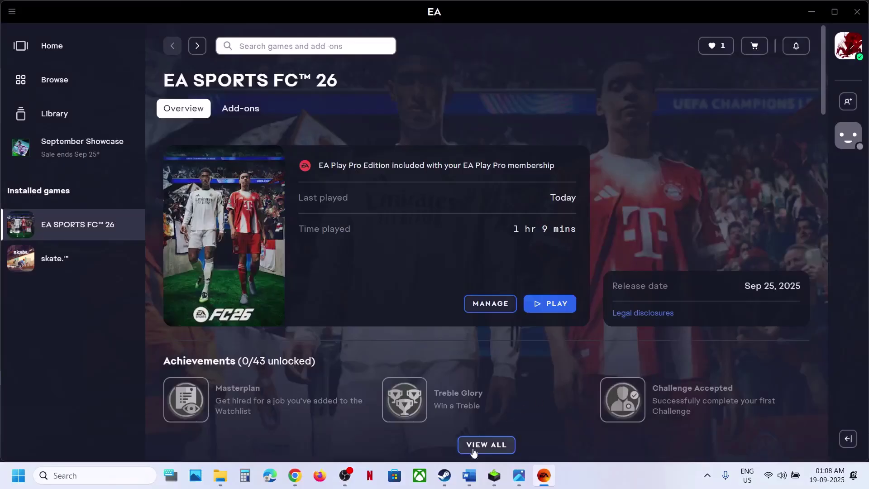
# Follow the NVIDIA link under step 5 of the Word document and find drivers for the GeForce RTX 3050 Laptop GPU on Windows 11
pyautogui.click(468, 477)
pyautogui.scroll(-3, 298, 282)
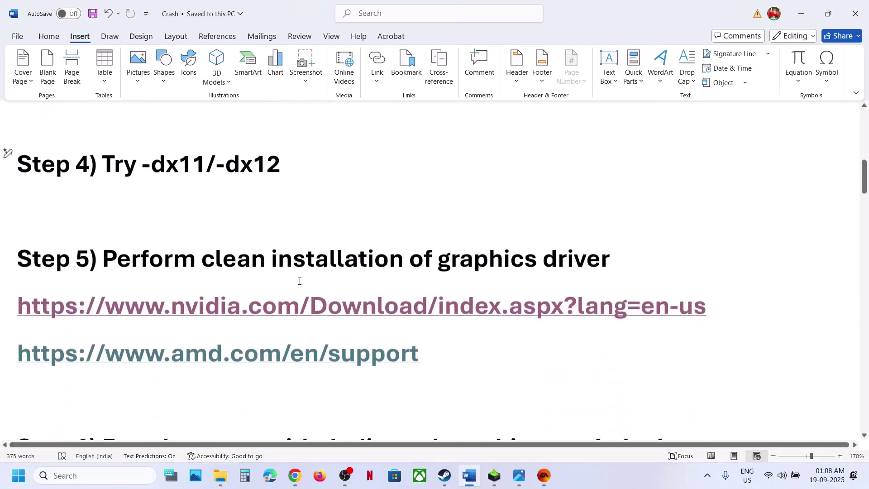
pyautogui.keyDown('ctrl'); pyautogui.click(340, 300); pyautogui.keyUp('ctrl')
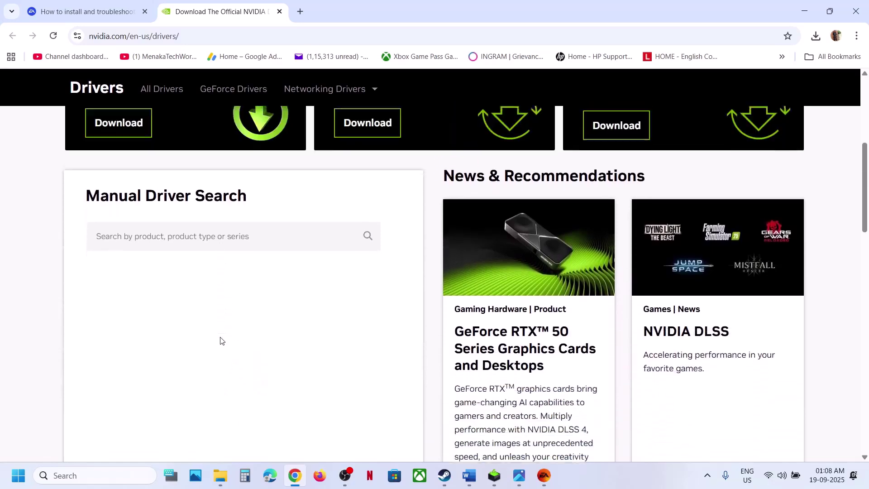
pyautogui.scroll(-1, 221, 341)
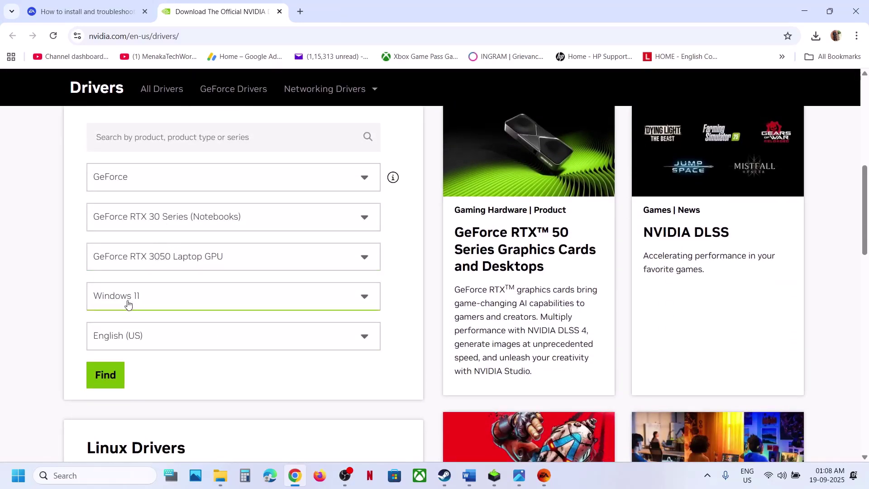
pyautogui.click(108, 376)
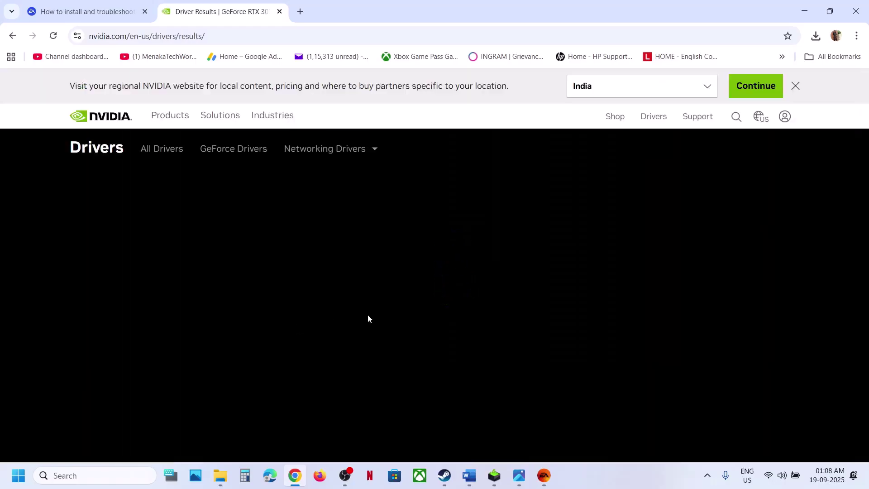
# Open the GeForce Game Ready Driver from the driver results and download it
pyautogui.scroll(-3, 368, 315)
pyautogui.scroll(-1, 368, 318)
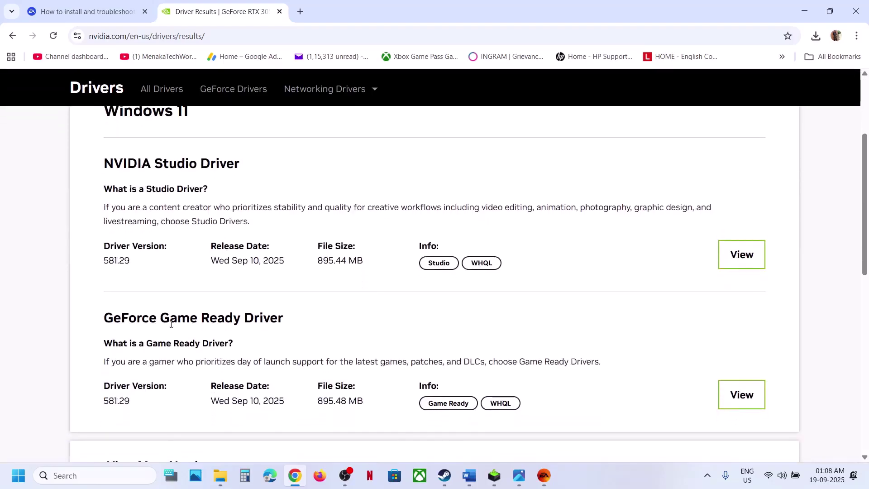
pyautogui.moveTo(156, 316); pyautogui.dragTo(282, 310)
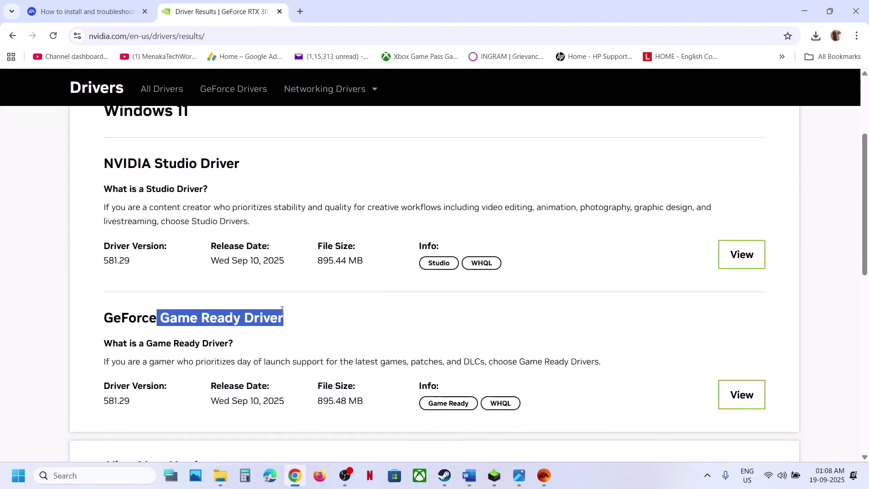
pyautogui.click(721, 400)
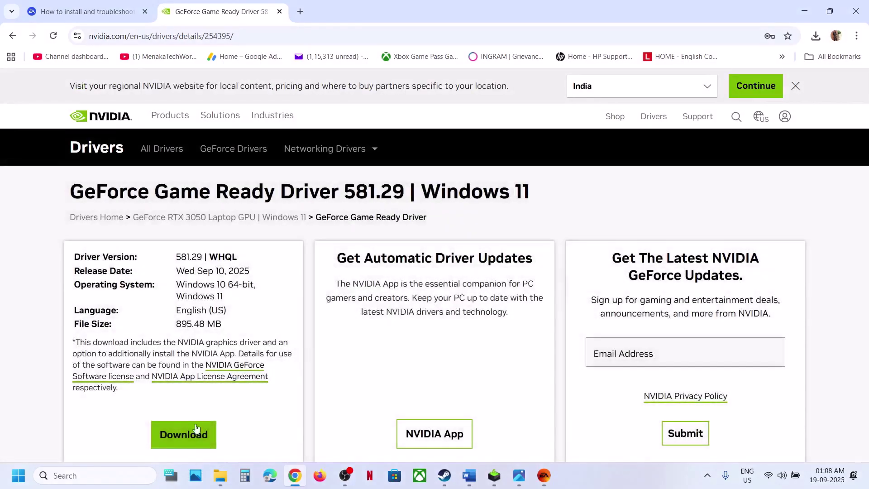
pyautogui.click(194, 433)
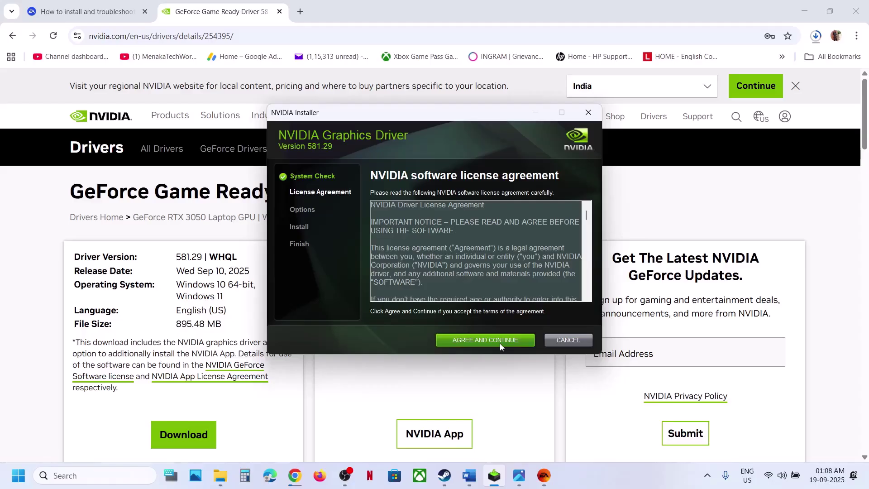
# Set up a Custom (Advanced) clean installation in the NVIDIA installer and open the Windows power options
pyautogui.click(500, 345)
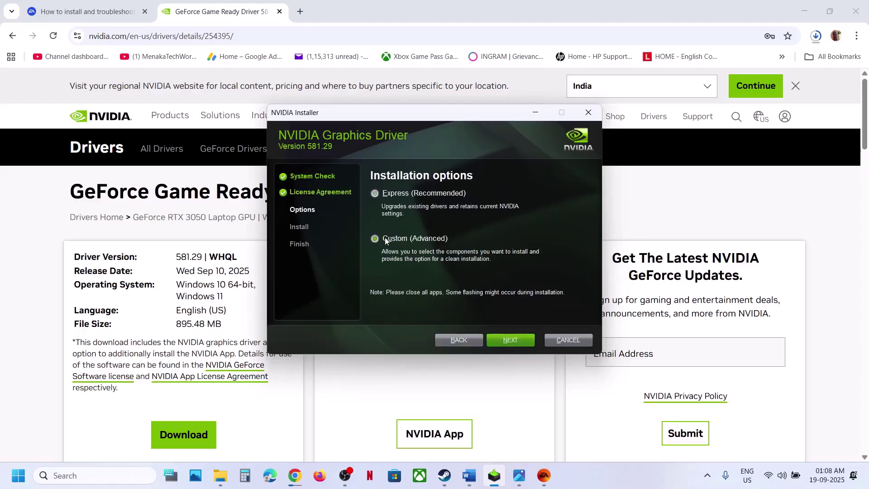
pyautogui.click(493, 340)
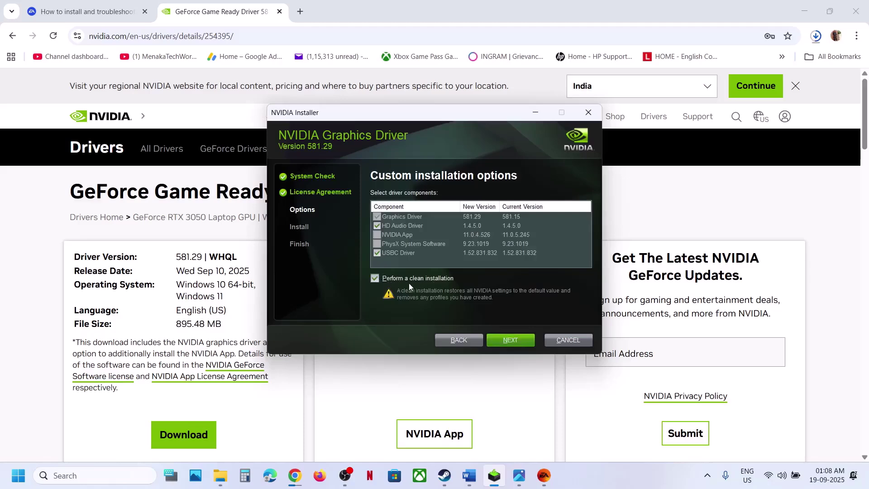
pyautogui.click(398, 399)
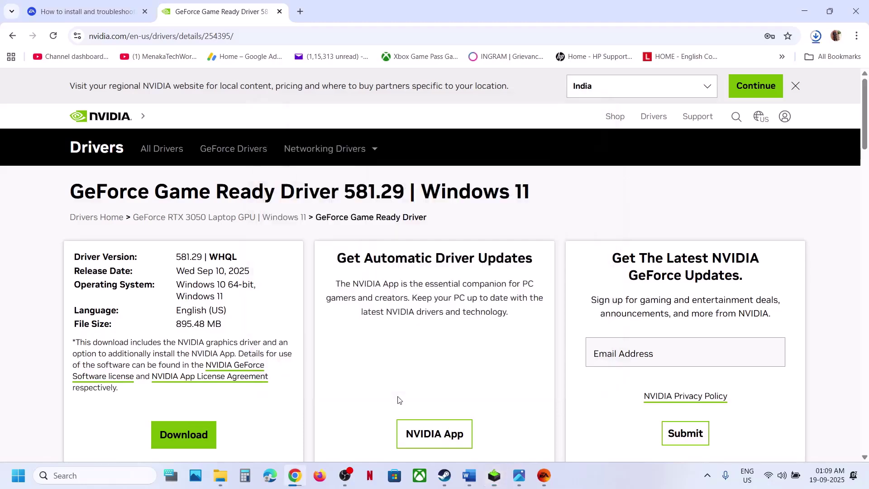
pyautogui.click(18, 475)
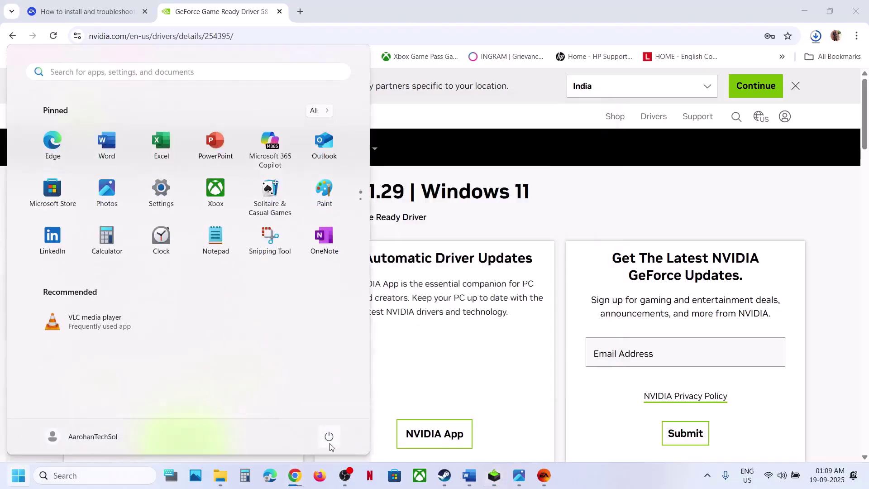
pyautogui.click(330, 443)
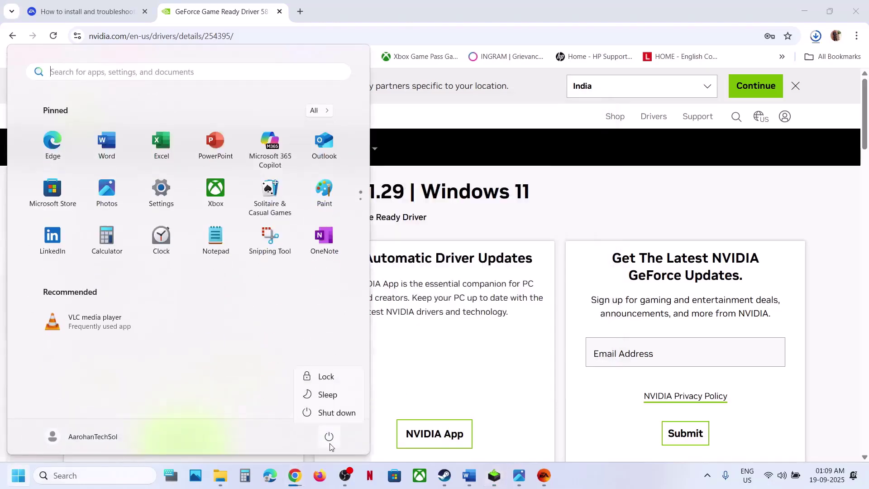
# Return to the Word document and highlight the AMD support link under step 5
pyautogui.click(470, 476)
pyautogui.scroll(-2, 346, 322)
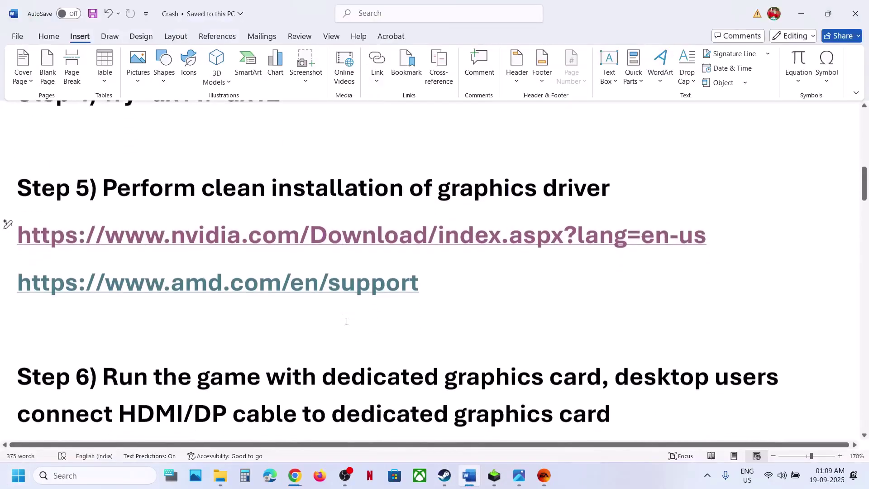
pyautogui.scroll(1, 346, 321)
pyautogui.moveTo(202, 319); pyautogui.dragTo(409, 322)
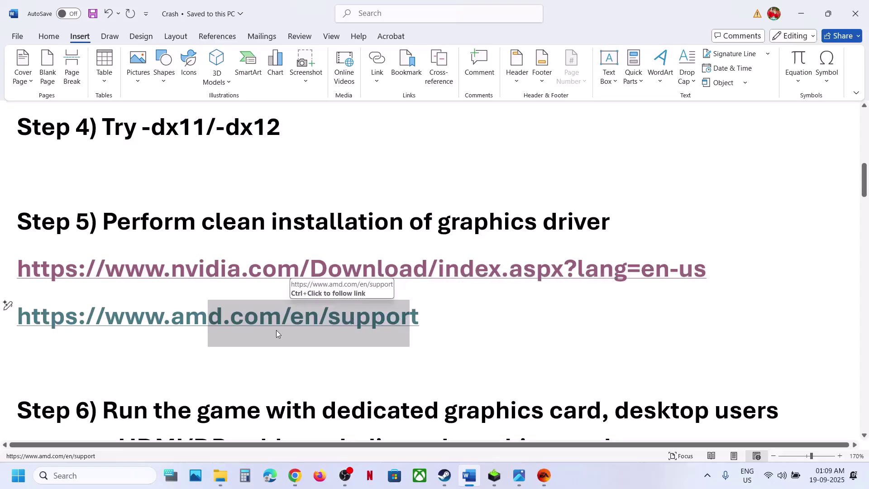
# Copy the word "graphics" from step 6, search Windows for it and open the Graphics settings
pyautogui.scroll(-1, 239, 406)
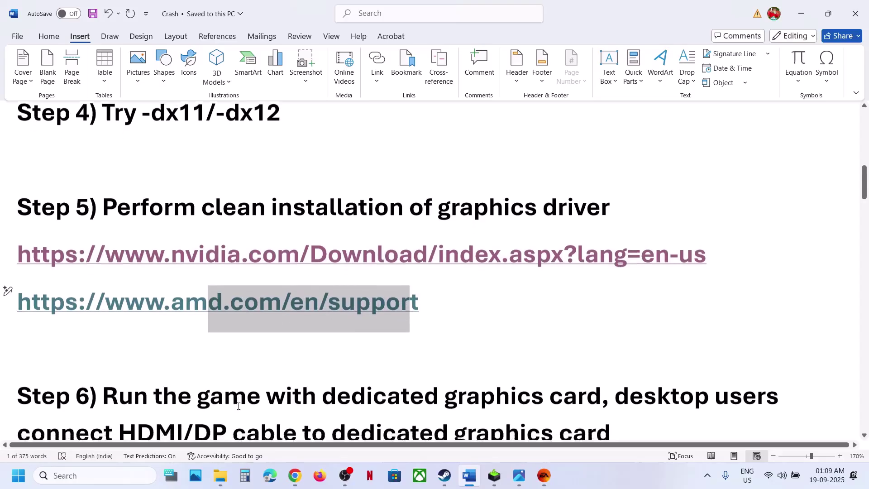
pyautogui.scroll(-2, 239, 406)
pyautogui.doubleClick(479, 332)
pyautogui.hotkey('ctrl', 'c')
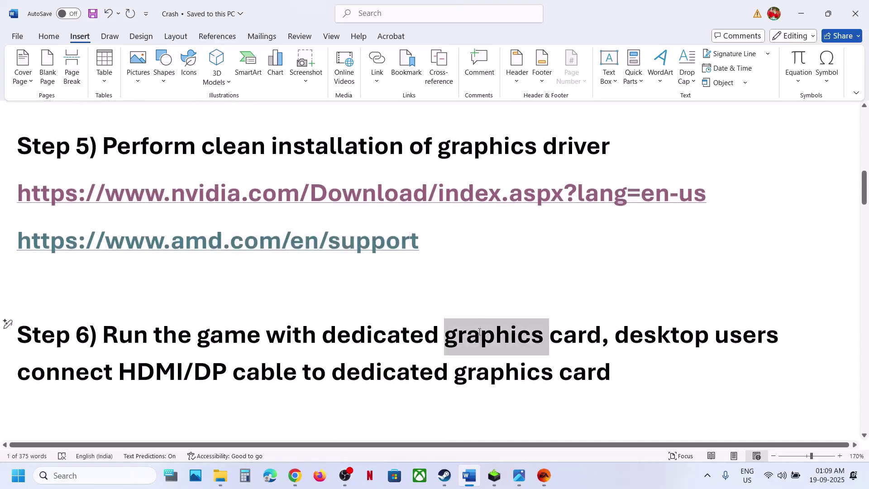
pyautogui.click(97, 475)
pyautogui.hotkey('ctrl', 'v')
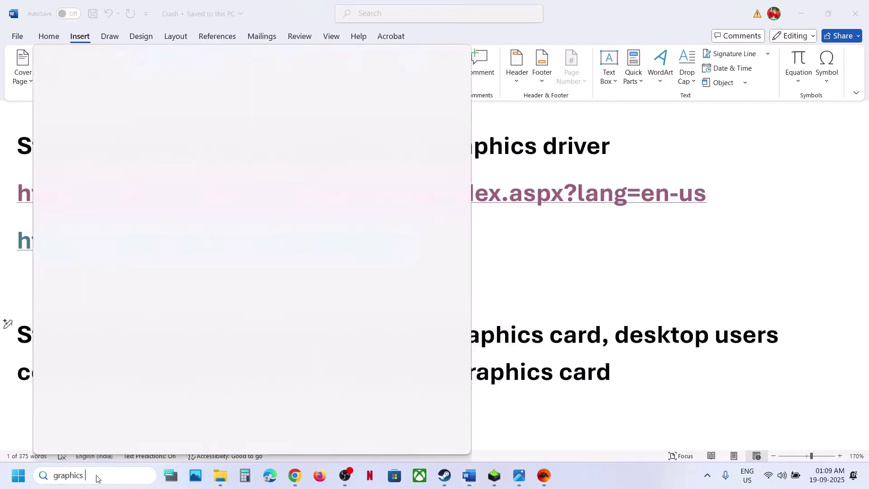
pyautogui.click(118, 122)
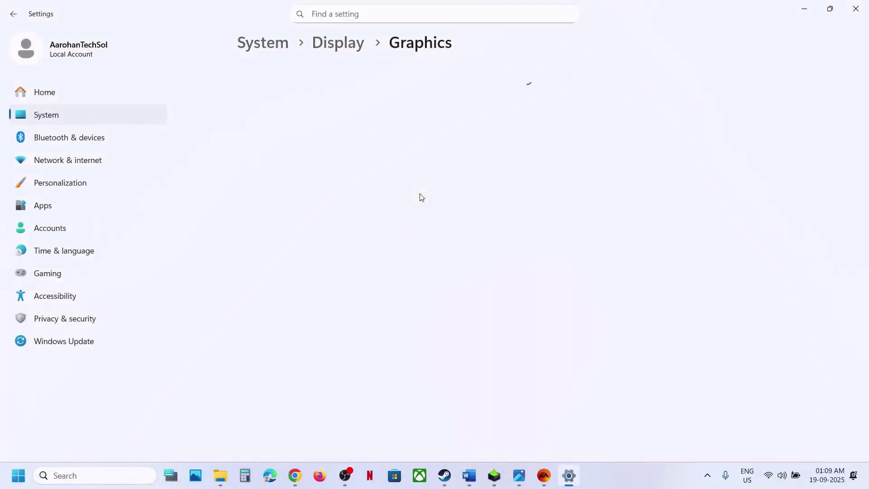
# Add the FC26 application from the EA SPORTS FC 26 folder as a desktop app in the custom graphics settings
pyautogui.click(636, 312)
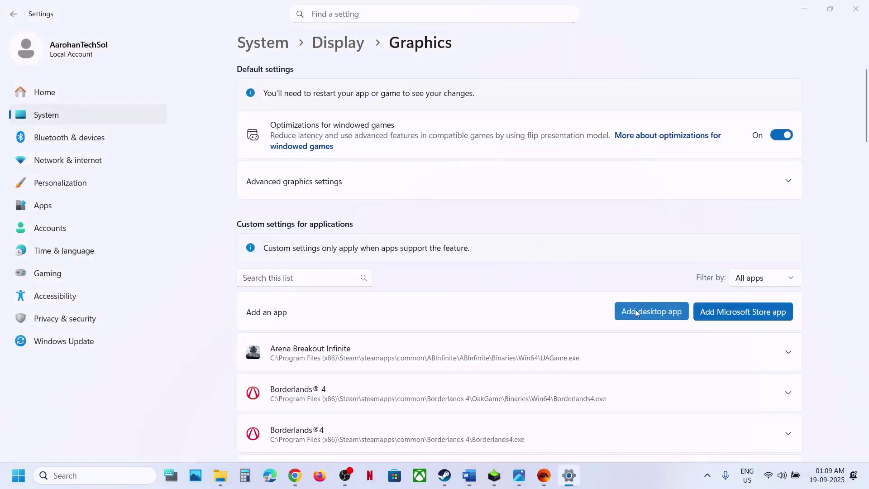
pyautogui.click(129, 224)
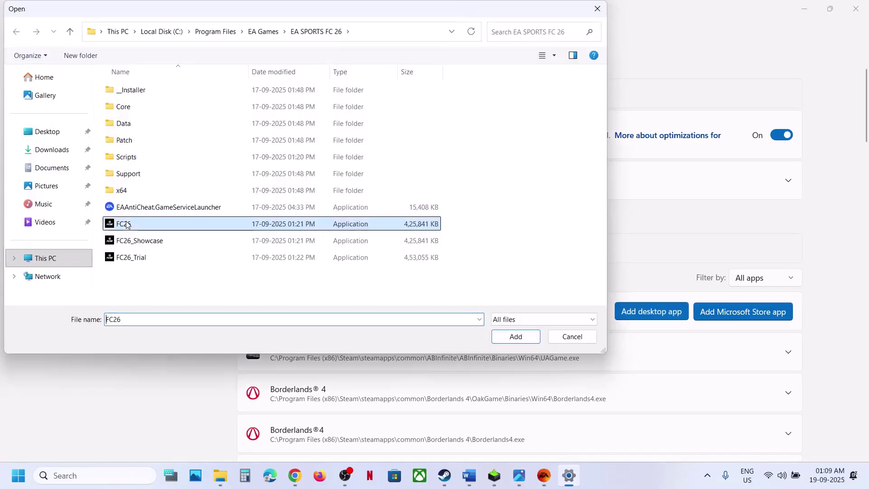
pyautogui.click(517, 337)
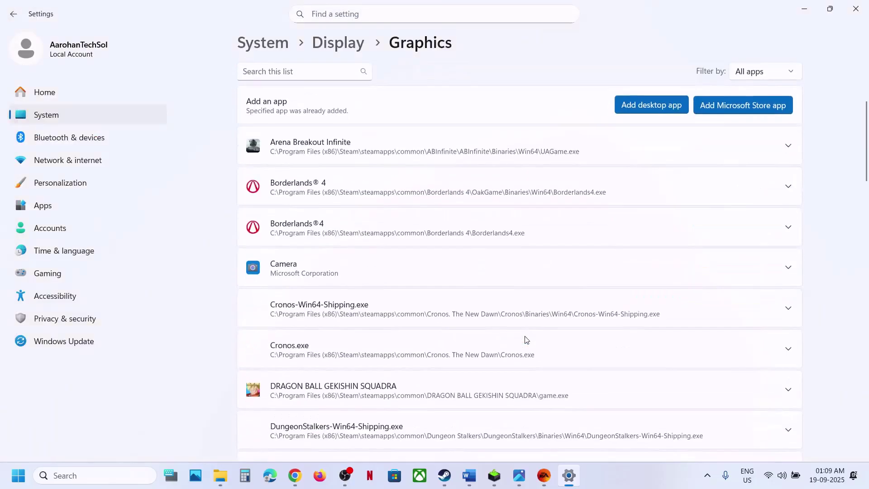
# Set the GPU preference of EA SPORTS FC 26 to High Performance (NVIDIA GeForce RTX 3050 Laptop GPU) and close Settings
pyautogui.click(396, 240)
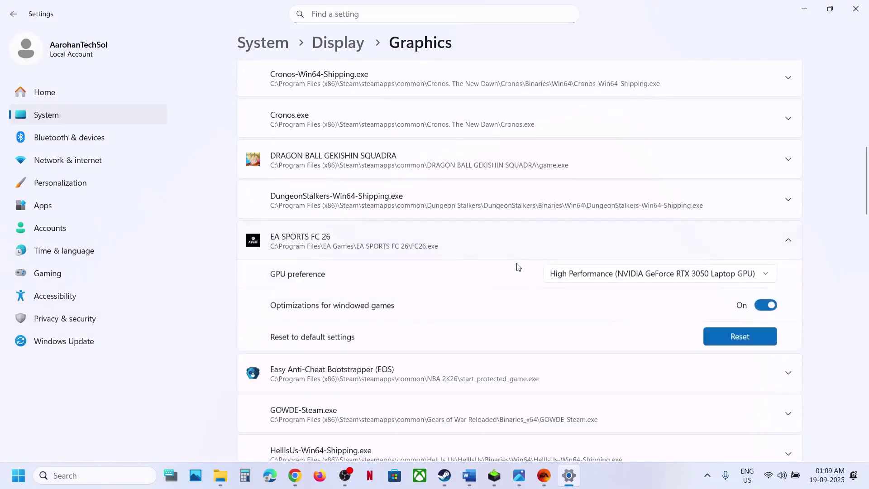
pyautogui.click(617, 280)
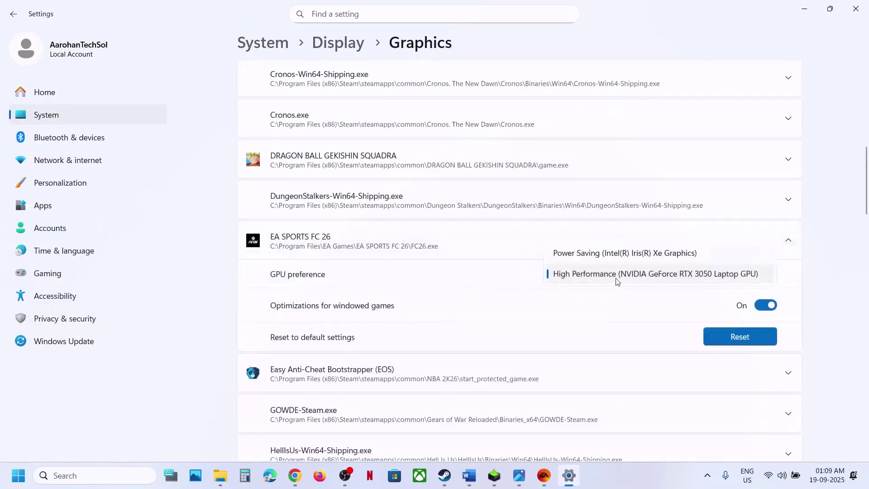
pyautogui.click(648, 278)
pyautogui.click(857, 9)
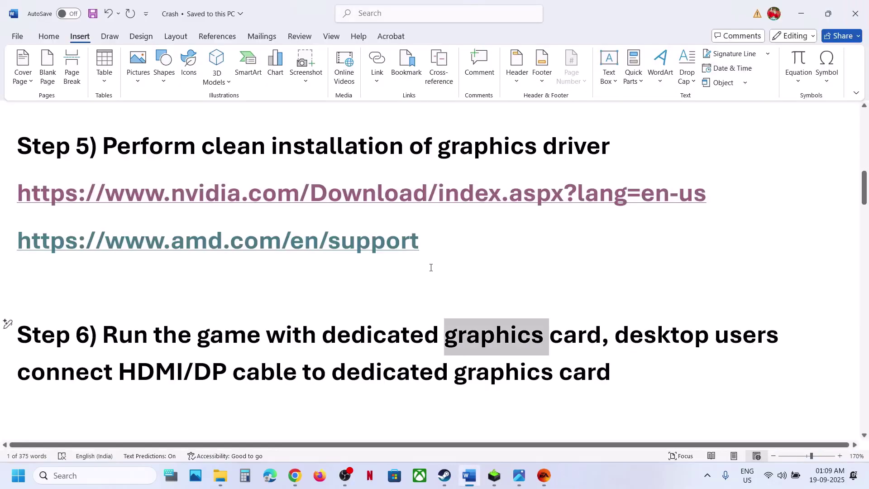
# Highlight the note in step 6 telling desktop users to connect the HDMI/DP cable to the dedicated graphics card
pyautogui.moveTo(630, 341); pyautogui.dragTo(586, 379)
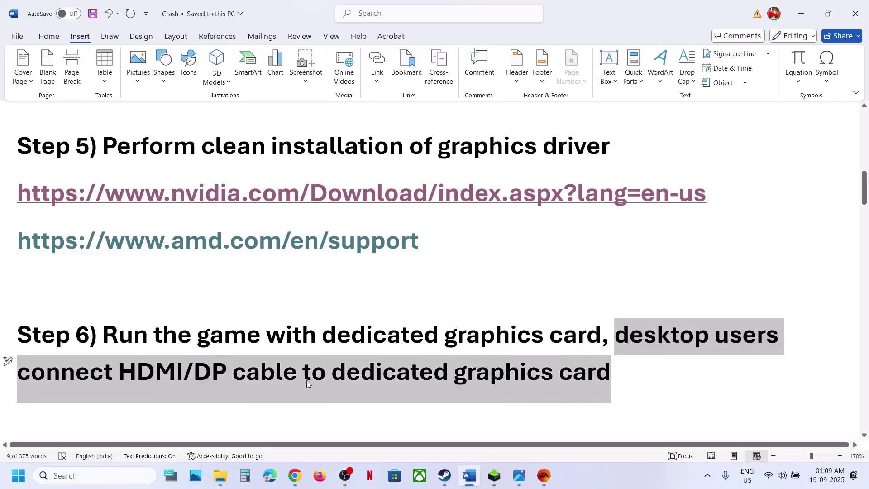
pyautogui.scroll(-3, 304, 379)
pyautogui.scroll(1, 301, 378)
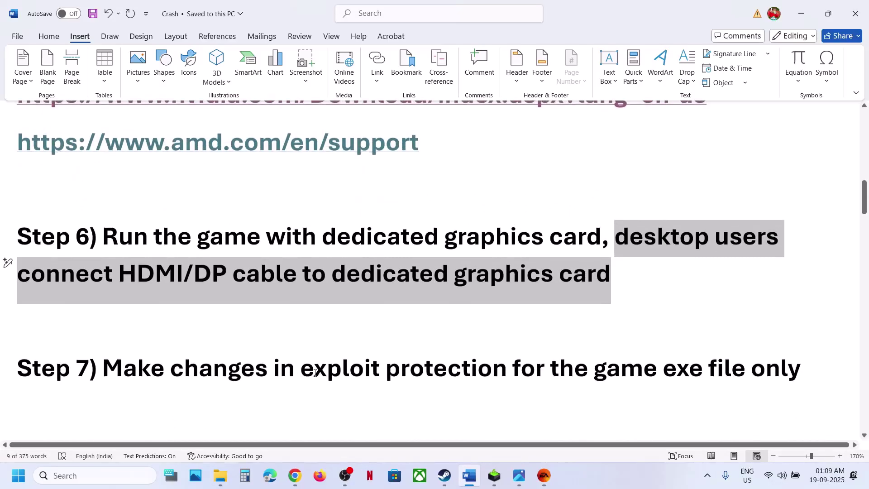
# Copy "exploit protection" from step 7, search Windows for it and open the Exploit protection settings
pyautogui.click(330, 375)
pyautogui.moveTo(301, 374); pyautogui.dragTo(508, 366)
pyautogui.hotkey('ctrl', 'c')
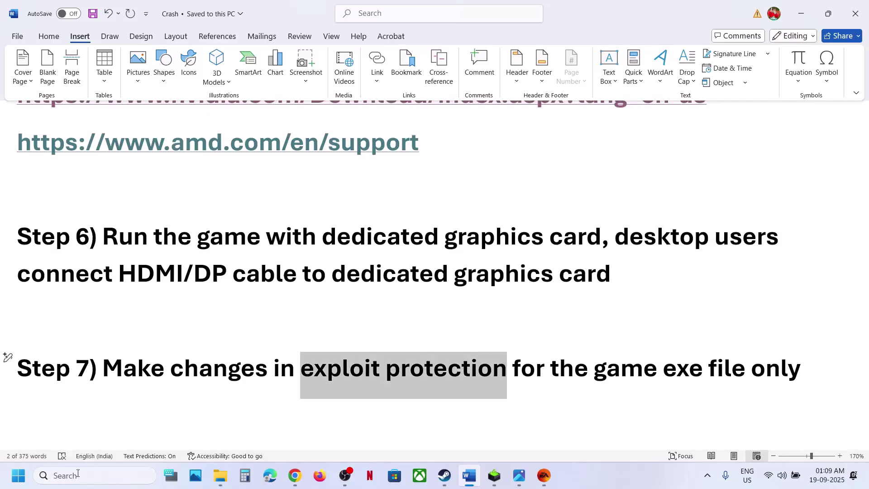
pyautogui.click(95, 475)
pyautogui.hotkey('ctrl', 'v')
pyautogui.click(117, 127)
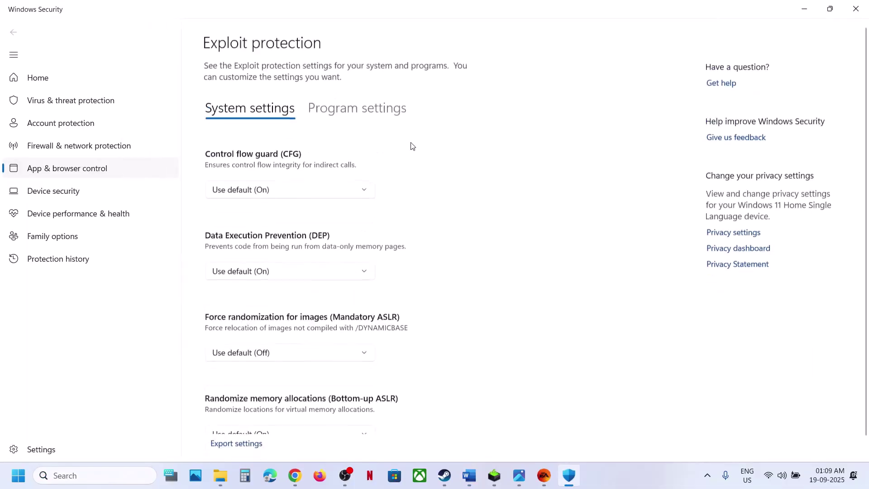
# Add the FC26 application from the EA SPORTS FC 26 folder to the exploit protection program settings by its exact file path
pyautogui.click(357, 107)
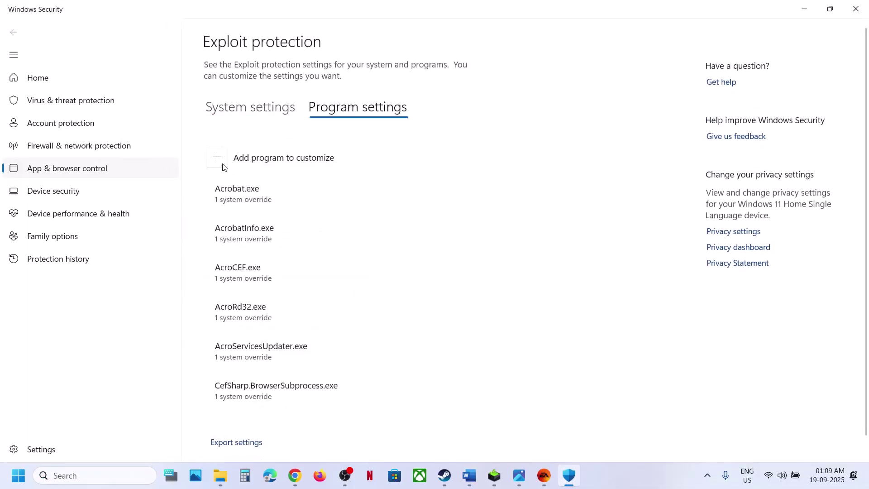
pyautogui.click(218, 159)
pyautogui.click(213, 198)
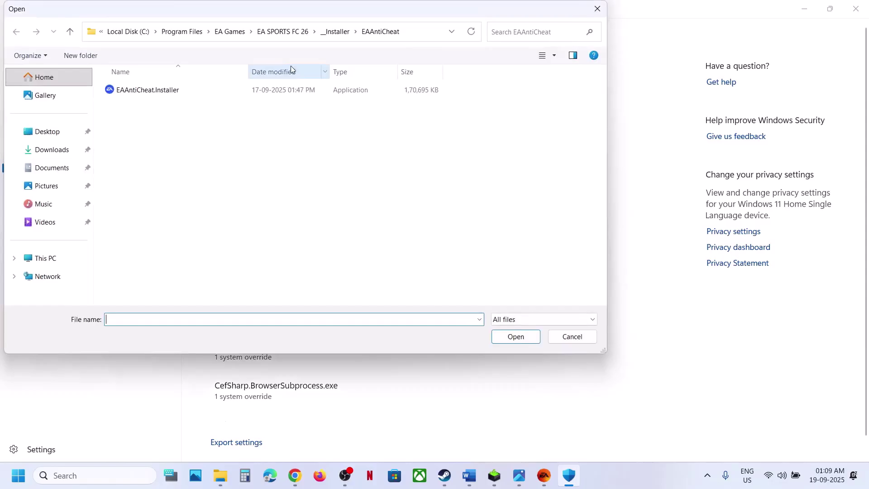
pyautogui.click(282, 31)
pyautogui.click(132, 225)
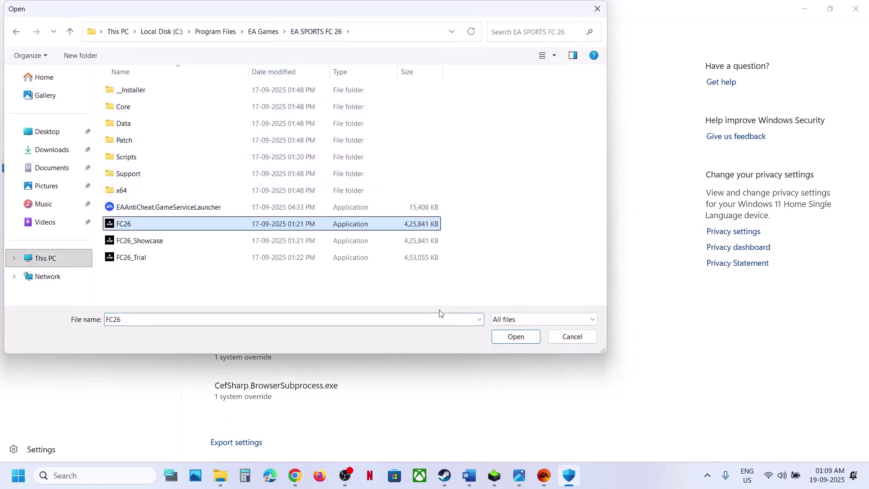
pyautogui.click(516, 337)
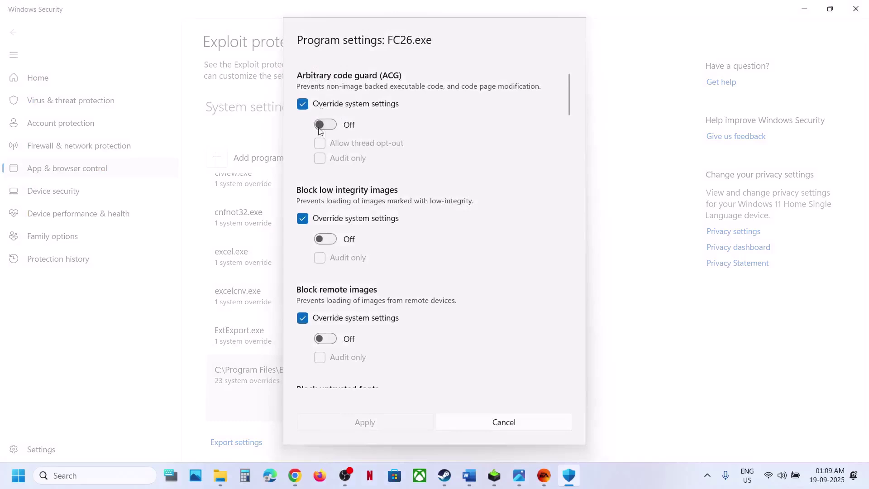
# Set Arbitrary code guard (ACG) and Data Execution Prevention (DEP) for FC26.exe to override system settings with the switch off
pyautogui.scroll(-3, 324, 314)
pyautogui.scroll(3, 341, 238)
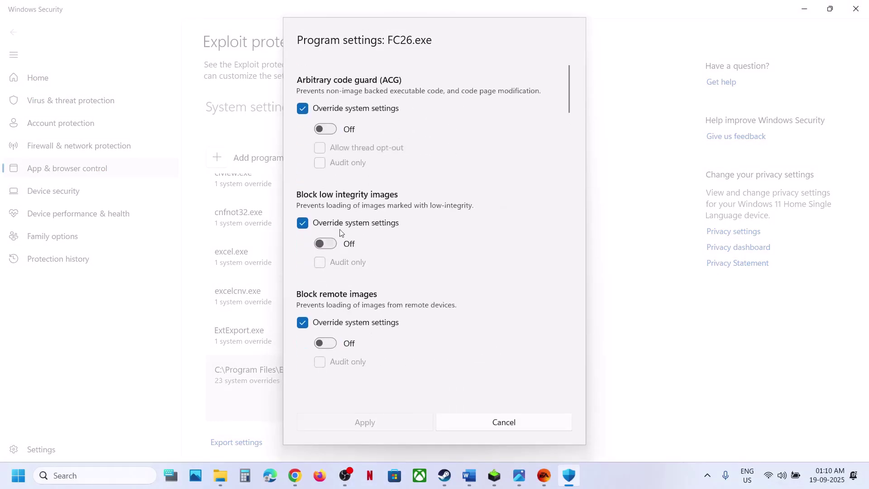
pyautogui.click(303, 109)
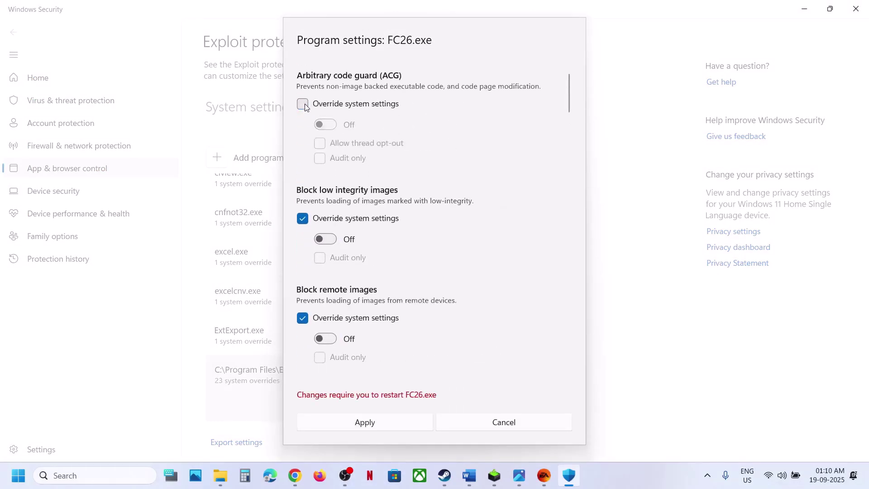
pyautogui.click(327, 125)
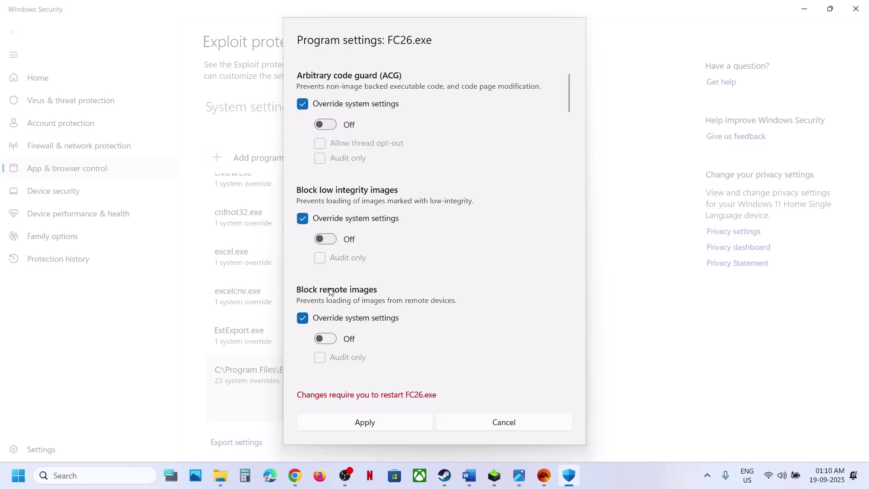
pyautogui.scroll(-2, 330, 292)
pyautogui.scroll(-8, 310, 301)
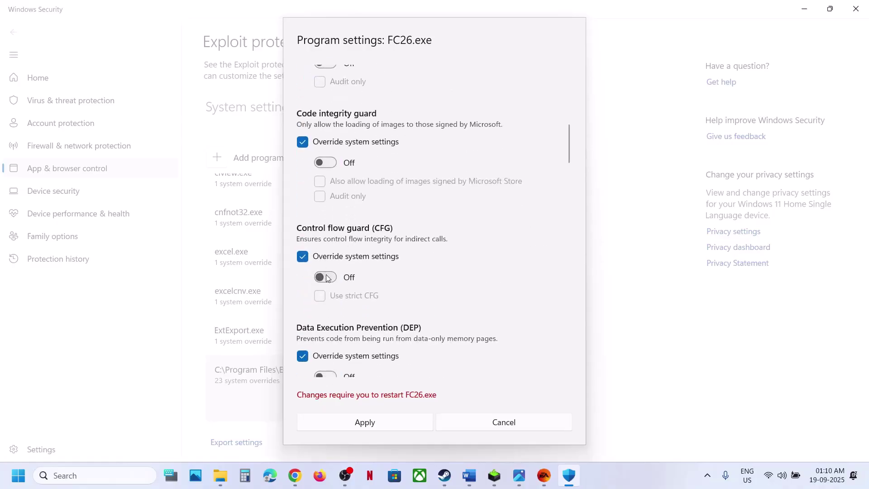
pyautogui.scroll(-3, 322, 279)
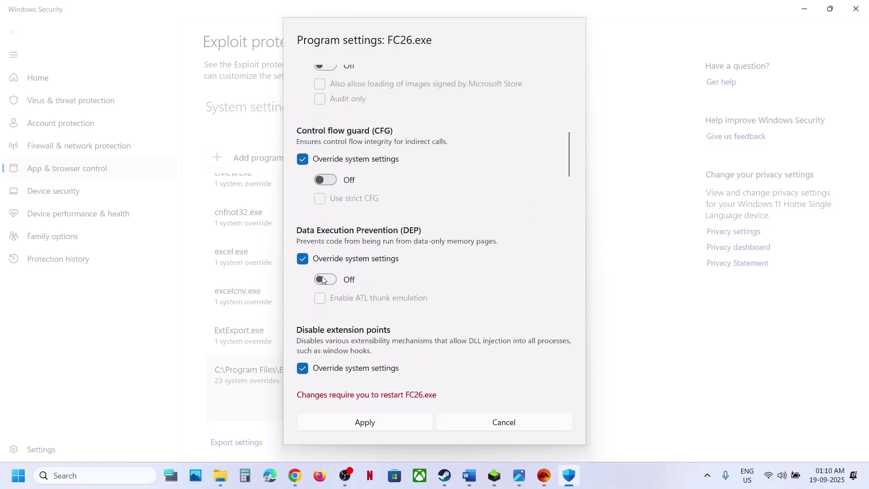
pyautogui.click(326, 279)
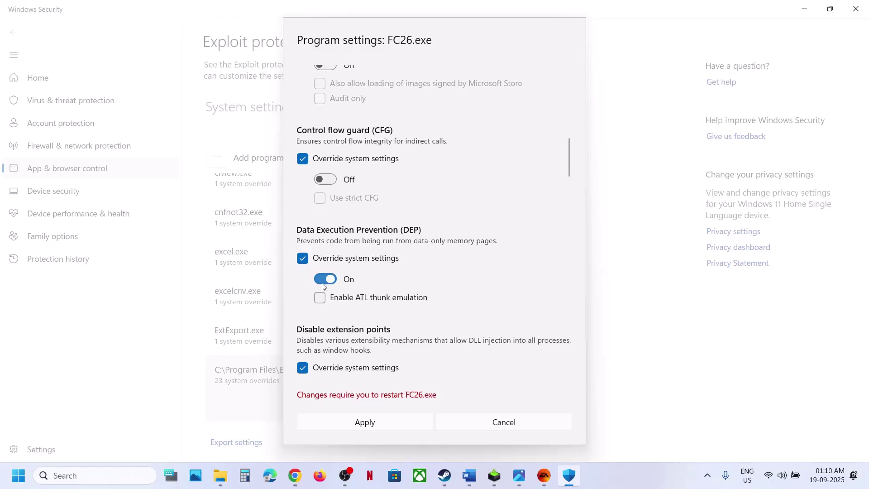
pyautogui.click(323, 283)
# Check that the remaining FC26.exe mitigations are overridden and off, apply the program settings and approve the User Account Control request
pyautogui.scroll(-3, 322, 282)
pyautogui.scroll(-15, 306, 284)
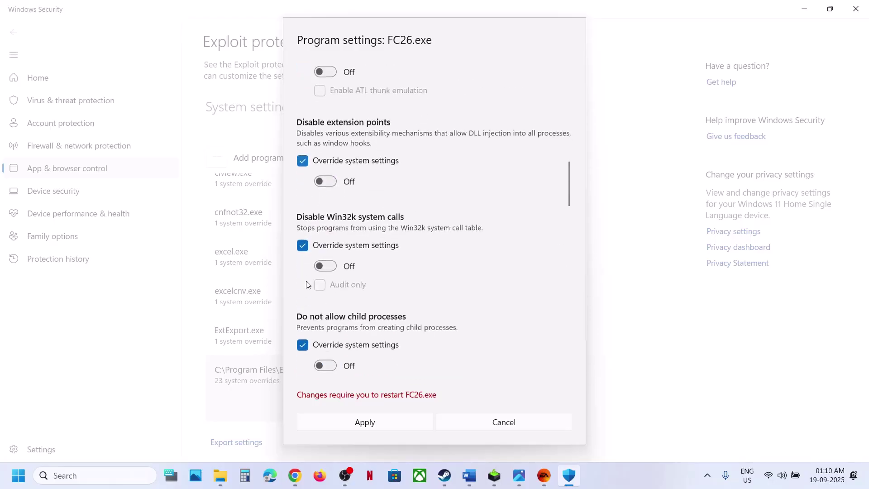
pyautogui.scroll(-4, 306, 284)
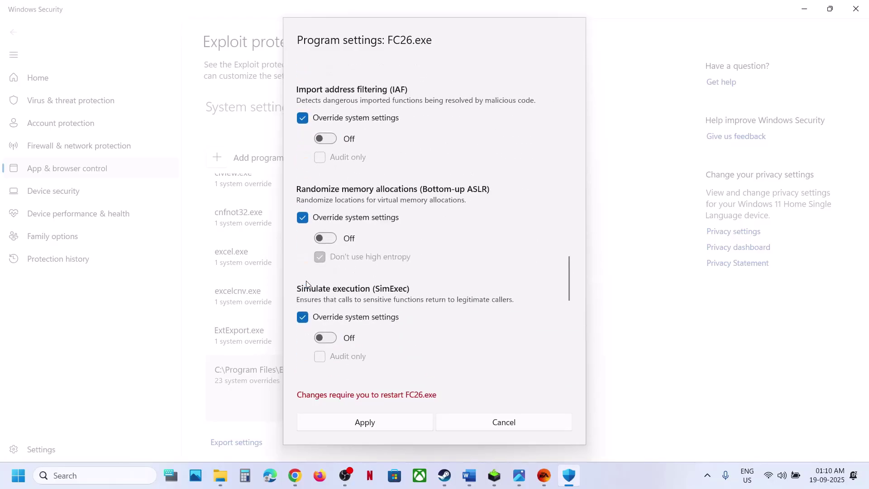
pyautogui.scroll(-14, 306, 288)
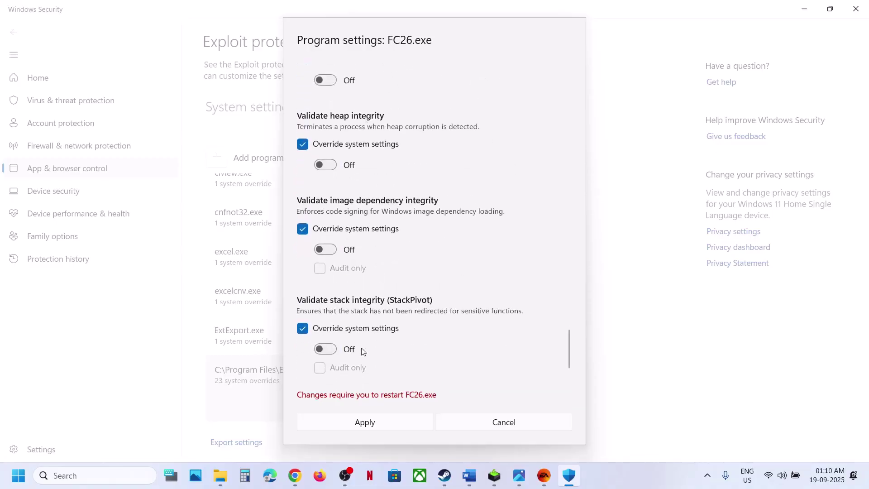
pyautogui.click(357, 421)
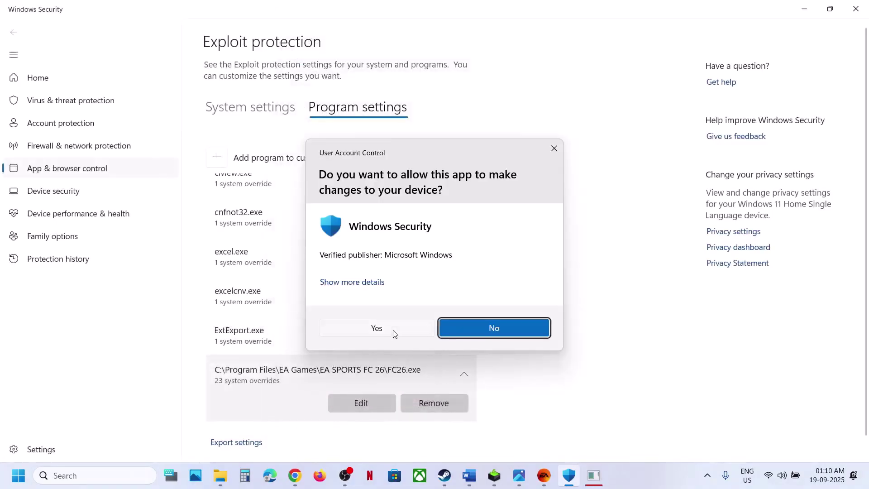
pyautogui.click(394, 333)
# Show the EA SPORTS FC 26 page in the EA app briefly and return to the Word document
pyautogui.click(545, 484)
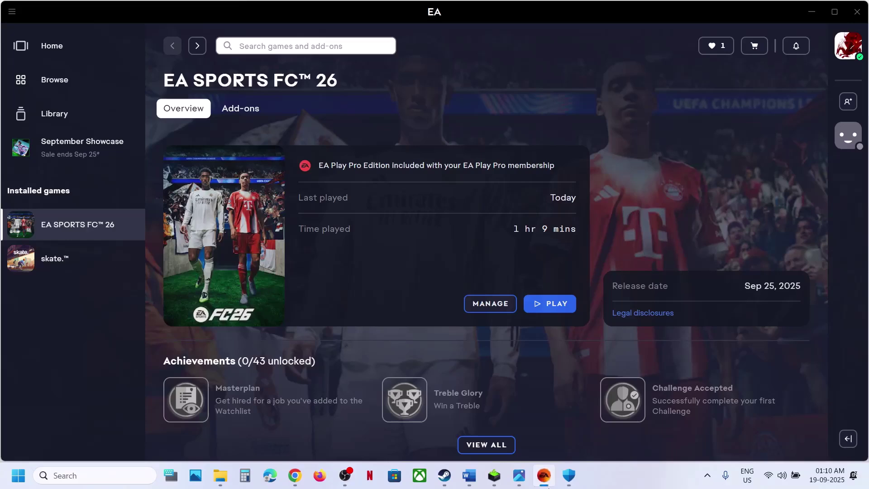
pyautogui.click(545, 484)
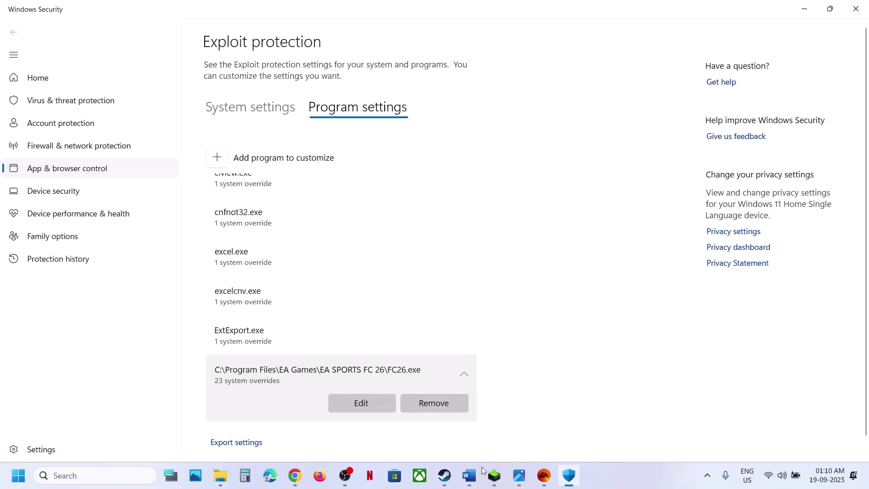
pyautogui.click(471, 479)
# Highlight DiscSoftLTD (Daemon Tools) in step 8 and the video link beneath it
pyautogui.scroll(-5, 321, 328)
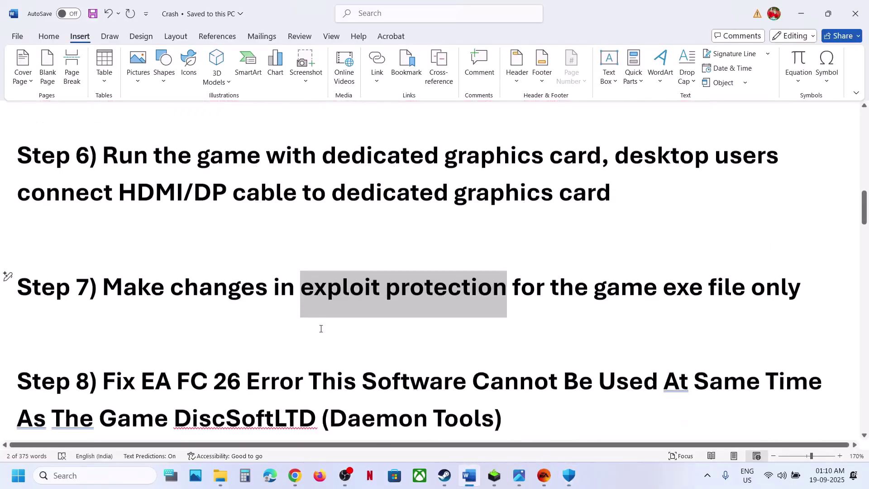
pyautogui.scroll(-1, 321, 328)
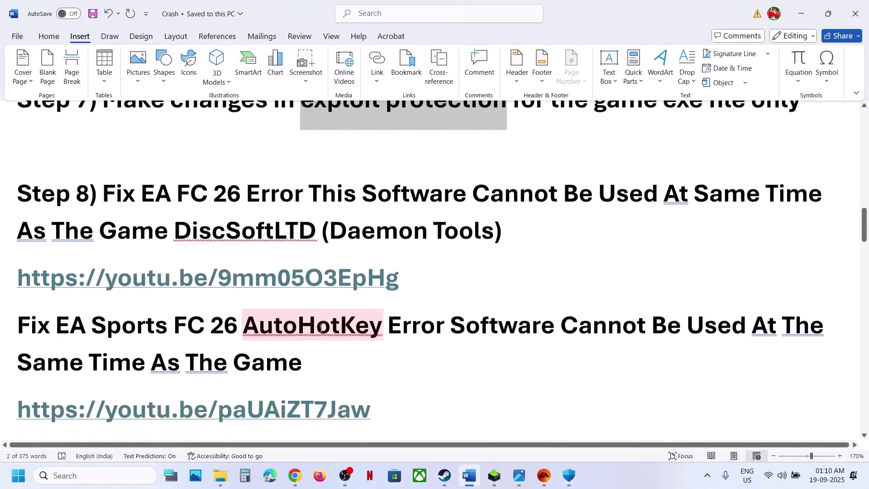
pyautogui.moveTo(178, 229); pyautogui.dragTo(493, 235)
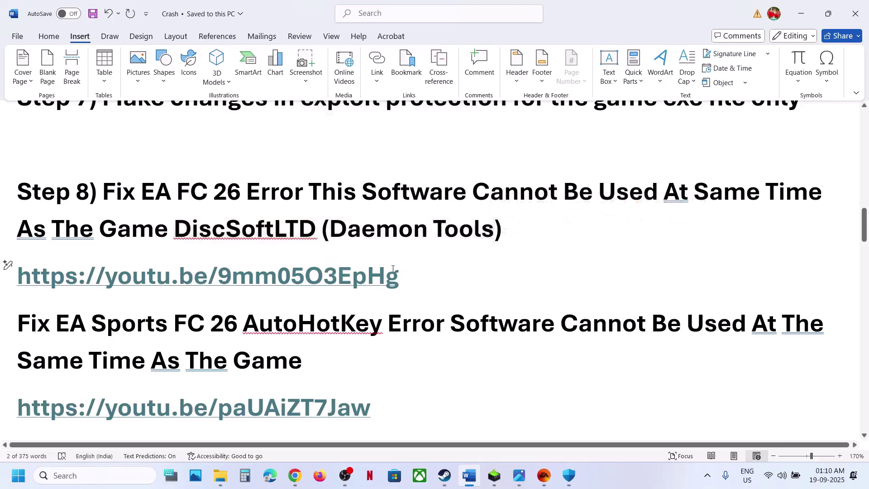
pyautogui.click(7, 265)
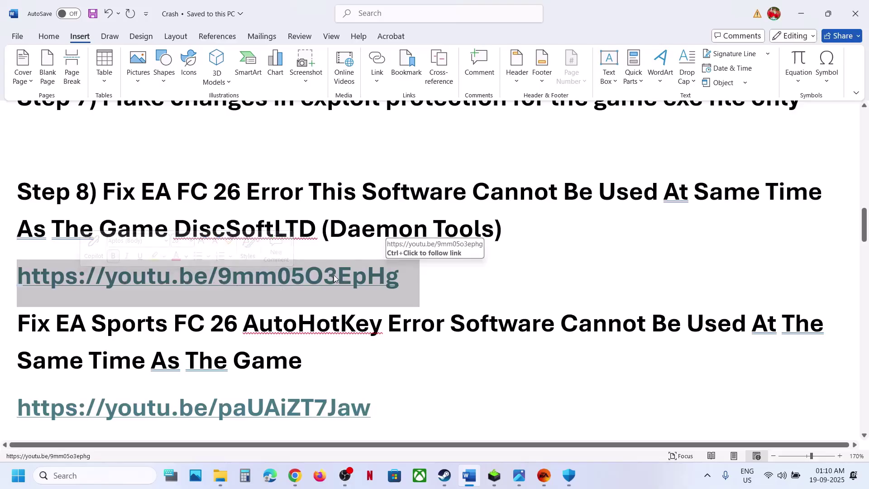
# Highlight the word AutoHotKey in the second error fix of step 8 and its video link
pyautogui.scroll(-2, 335, 278)
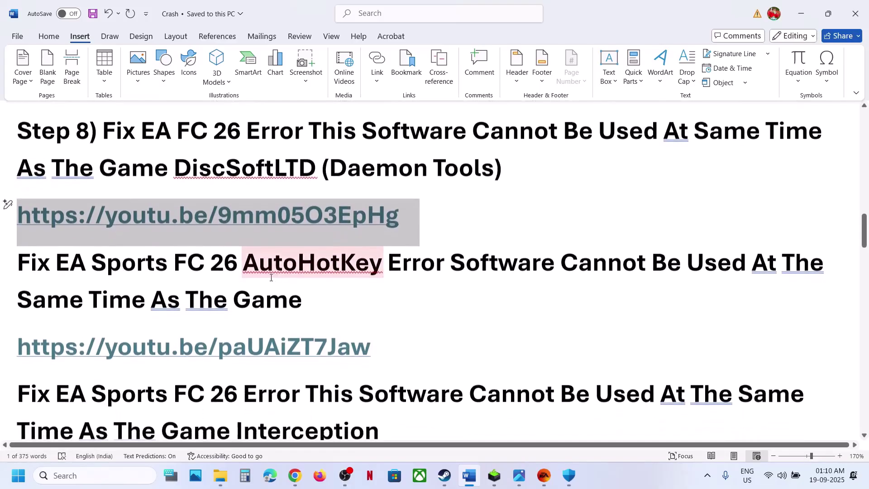
pyautogui.moveTo(259, 269); pyautogui.dragTo(369, 270)
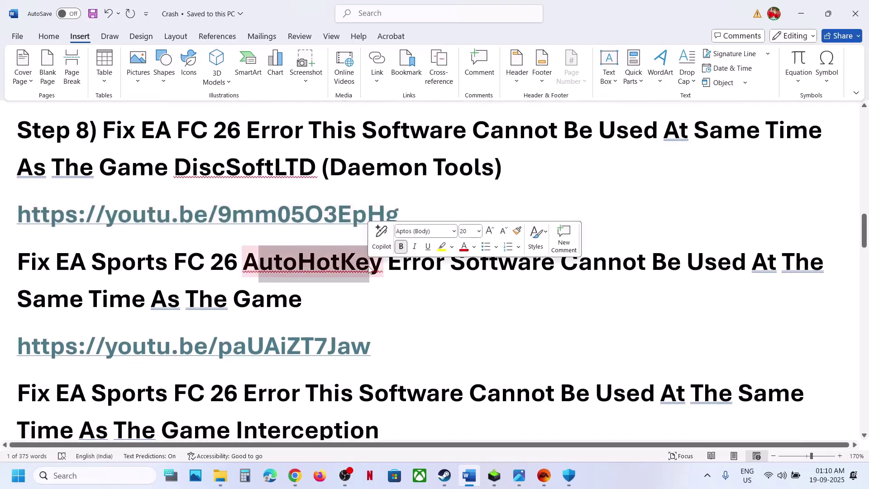
pyautogui.tripleClick(408, 339)
pyautogui.scroll(-1, 385, 328)
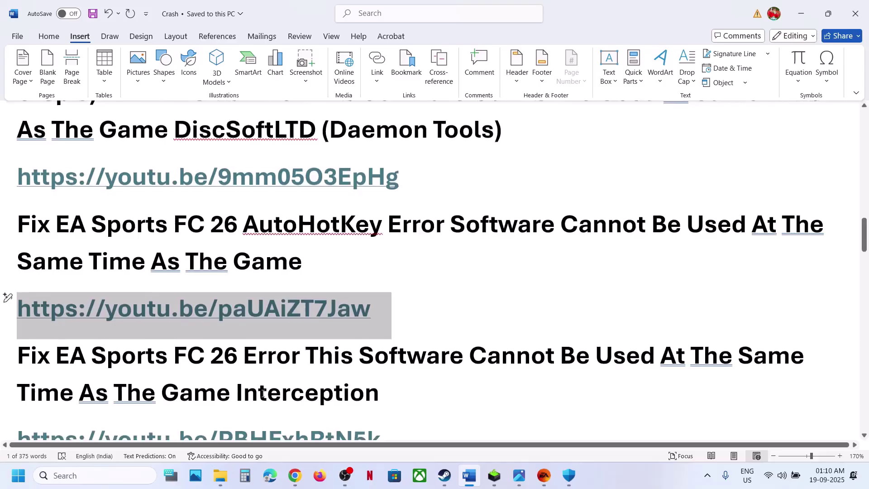
# Highlight the word Interception in the third error fix of step 8 and its video link
pyautogui.moveTo(250, 395); pyautogui.dragTo(366, 395)
pyautogui.scroll(-4, 366, 395)
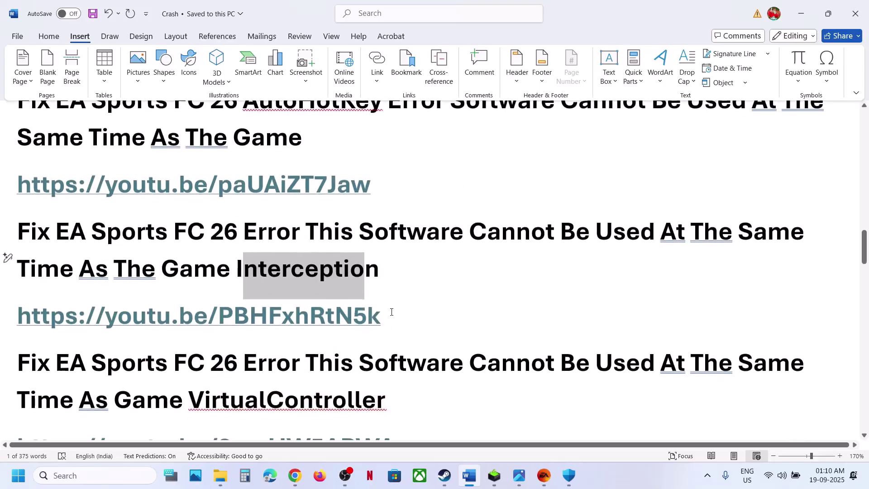
pyautogui.tripleClick(161, 336)
# Highlight the word VirtualController in the last error fix of step 8 and its video link, then clear the selection
pyautogui.scroll(-3, 154, 334)
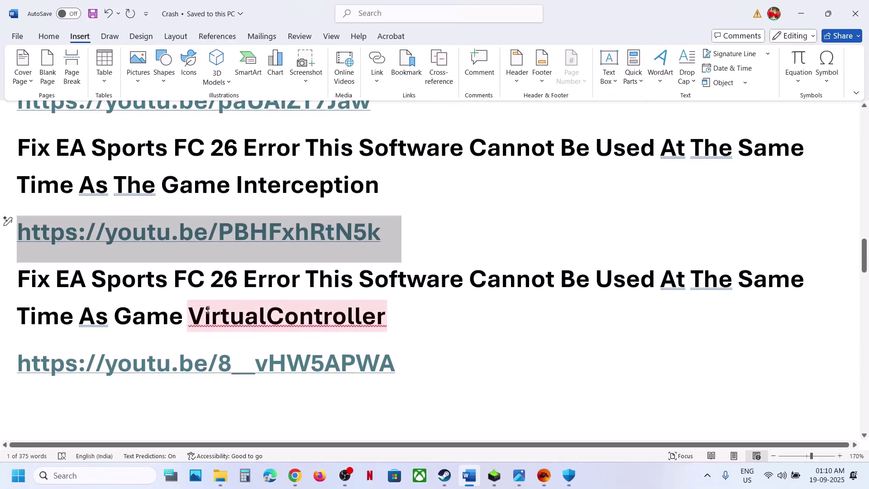
pyautogui.moveTo(199, 315); pyautogui.dragTo(386, 317)
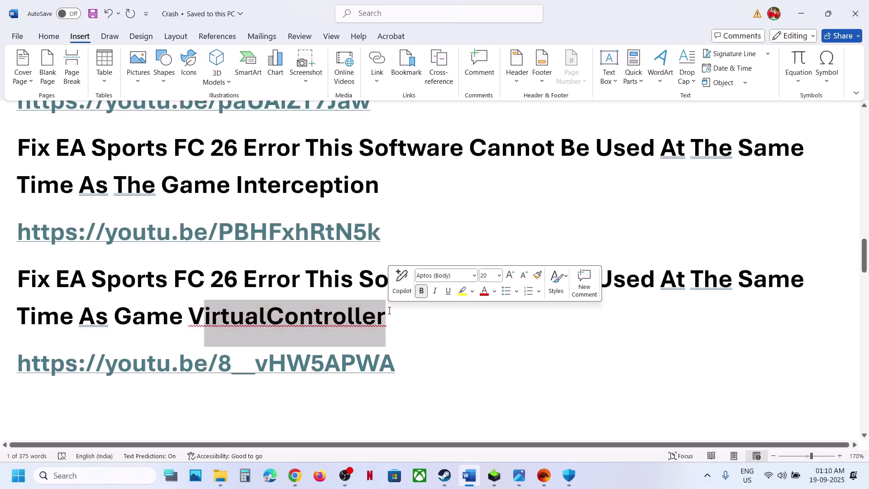
pyautogui.tripleClick(429, 358)
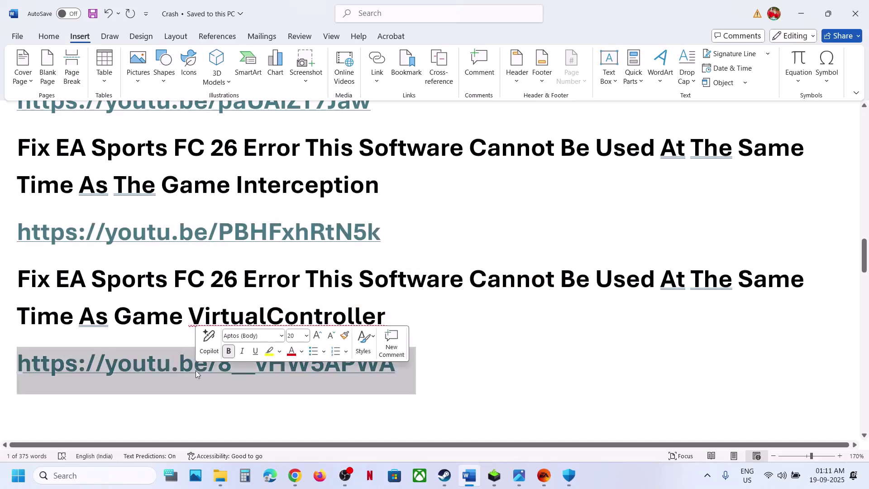
pyautogui.doubleClick(289, 309)
pyautogui.click(289, 309)
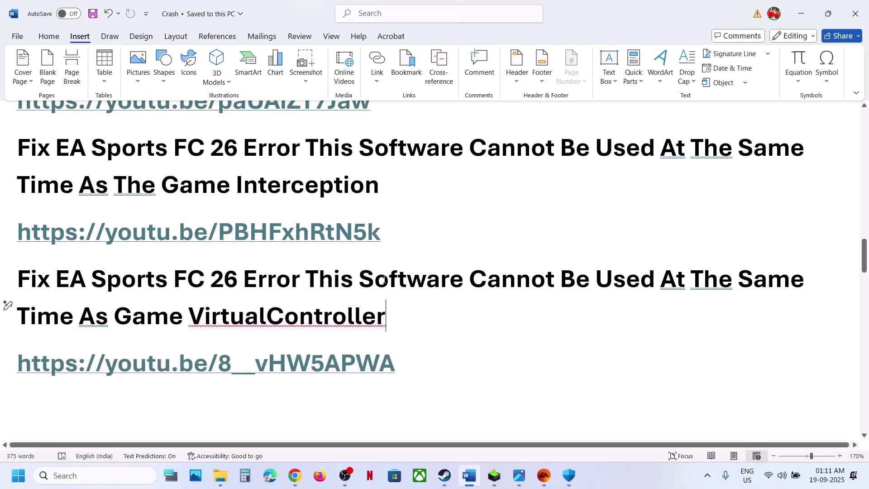
# Highlight the step 9 text about allowing the game exe file in antivirus programs, then clear the selection
pyautogui.scroll(-5, 385, 280)
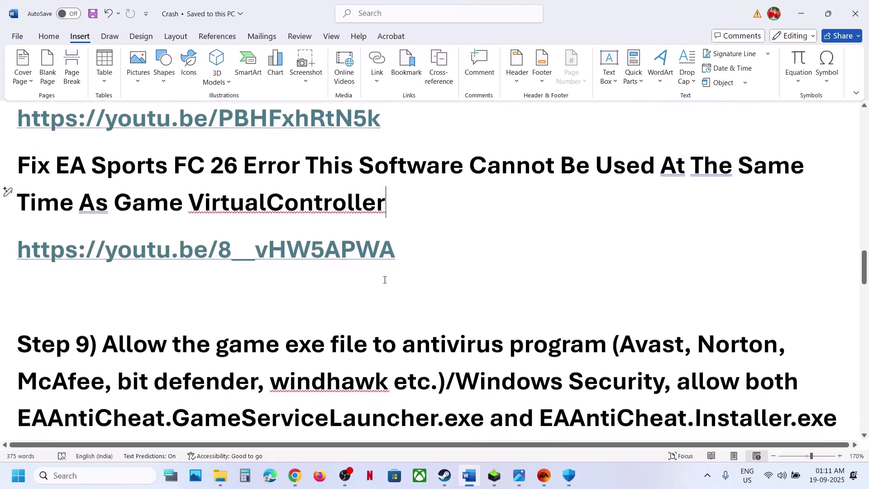
pyautogui.moveTo(245, 254); pyautogui.dragTo(417, 291)
pyautogui.click(417, 291)
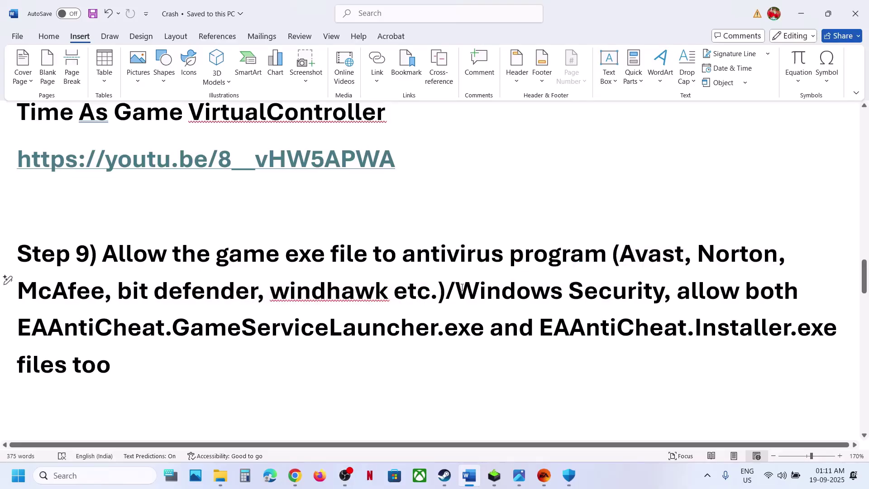
# Open the list of apps allowed through Controlled folder access in the Windows Security ransomware protection settings
pyautogui.press('super+i')
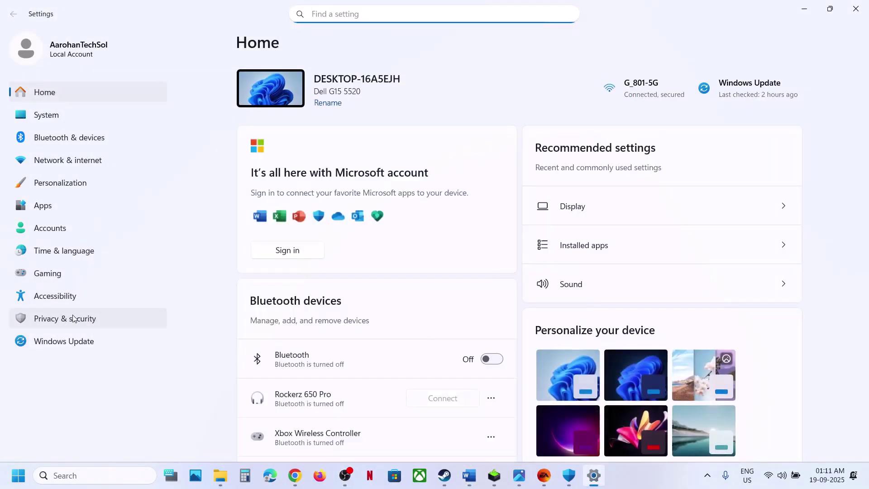
pyautogui.click(74, 318)
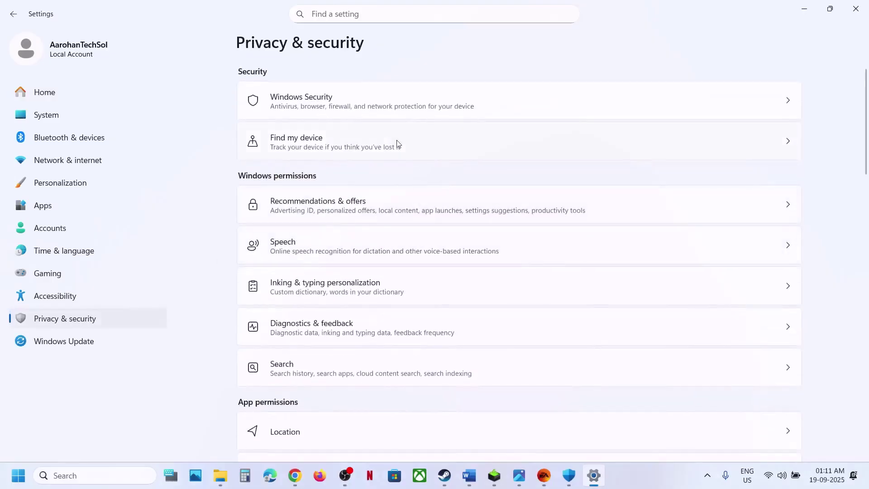
pyautogui.click(337, 110)
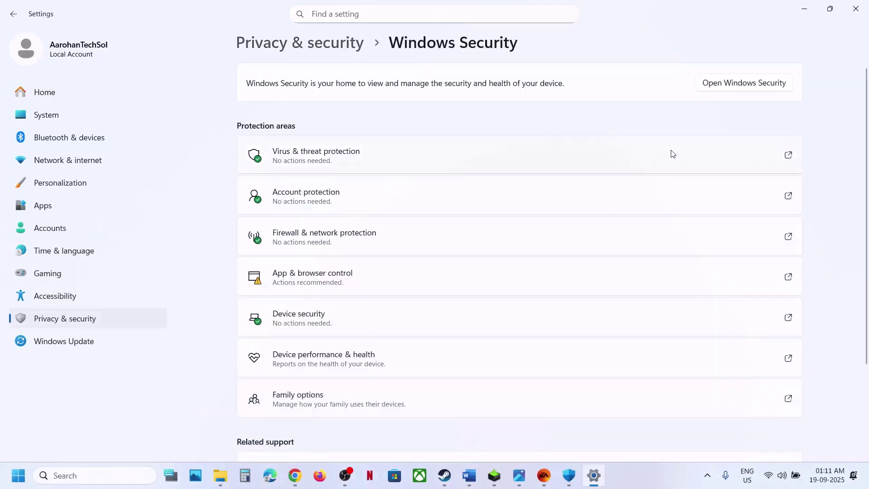
pyautogui.click(371, 162)
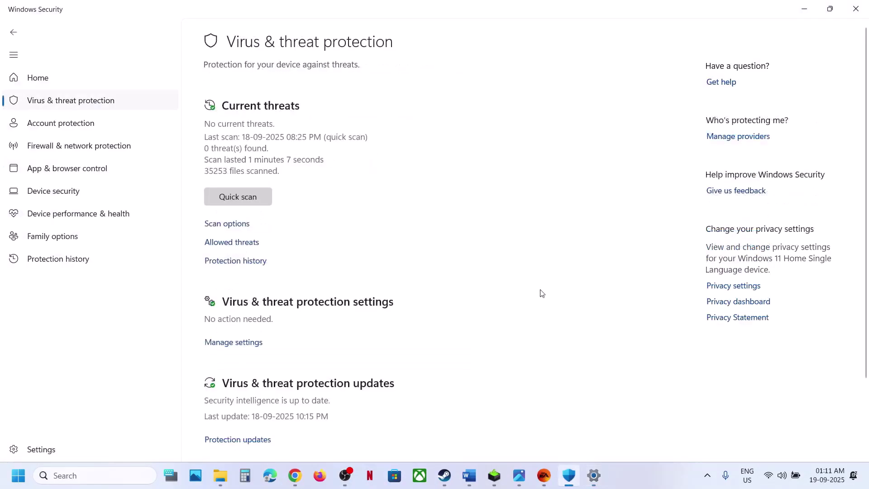
pyautogui.scroll(-2, 282, 358)
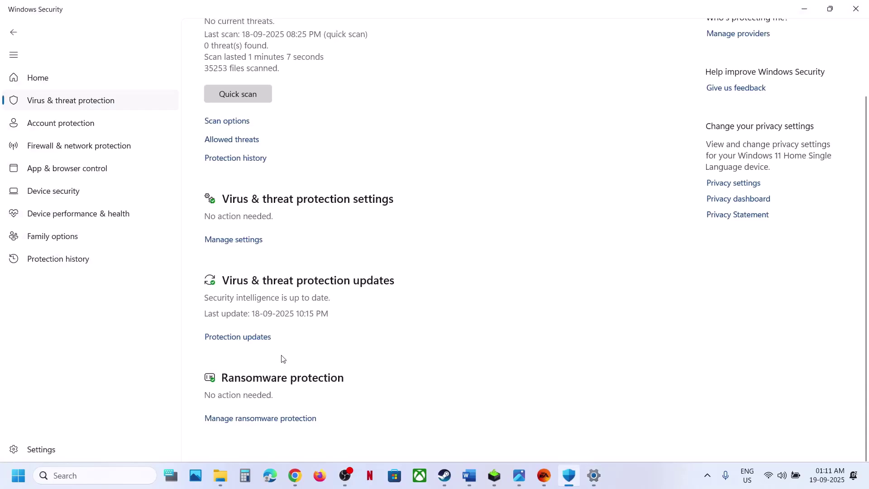
pyautogui.click(281, 419)
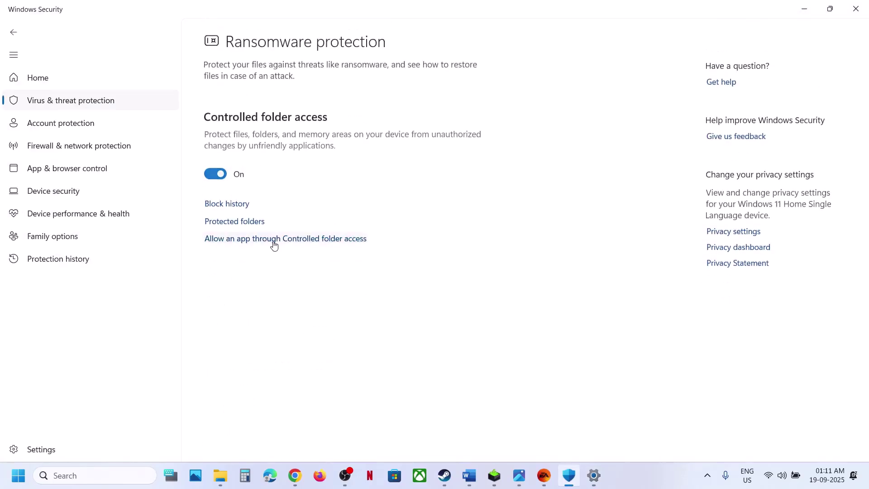
pyautogui.click(275, 245)
pyautogui.click(357, 334)
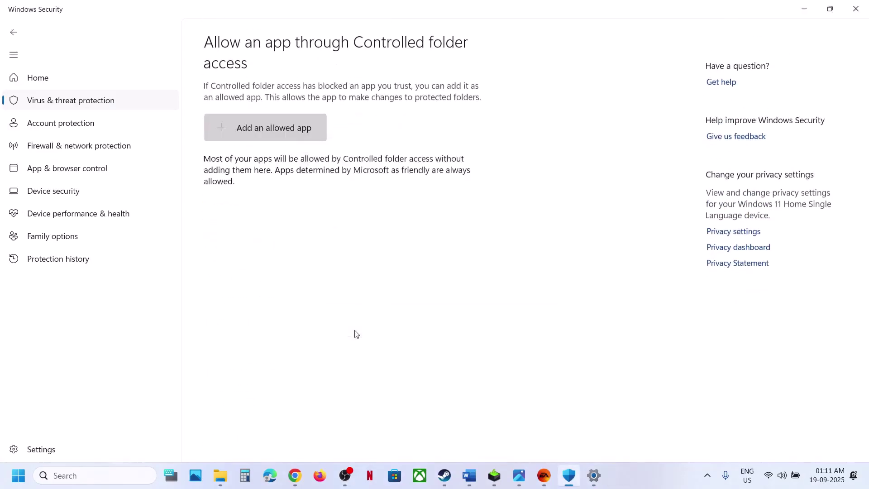
# Allow FC26 from the EA SPORTS FC 26 installation folder through Controlled folder access
pyautogui.click(273, 135)
pyautogui.click(269, 173)
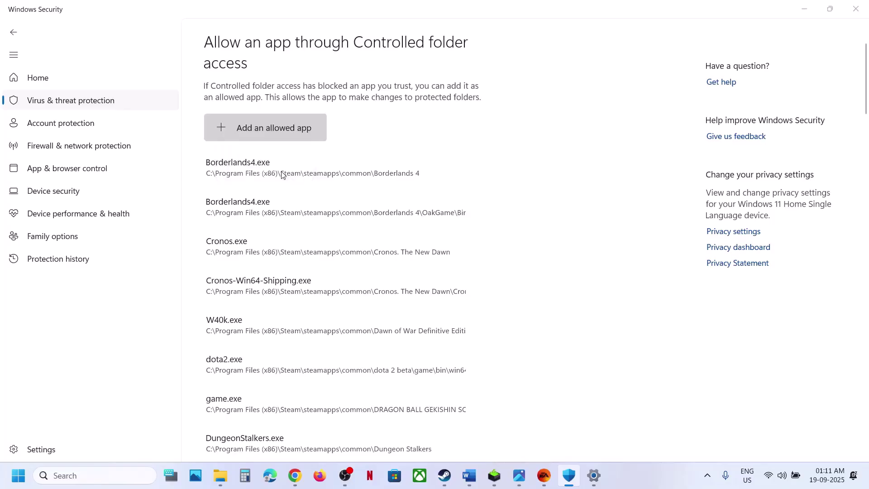
pyautogui.click(133, 225)
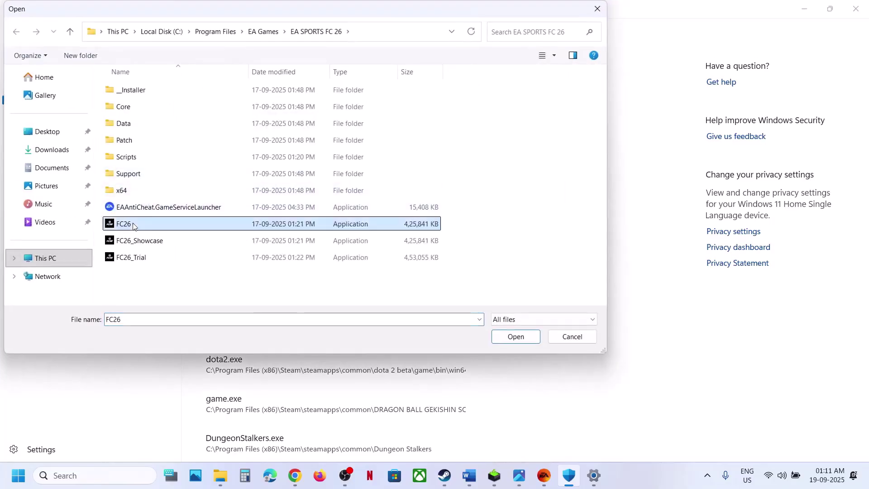
pyautogui.click(502, 338)
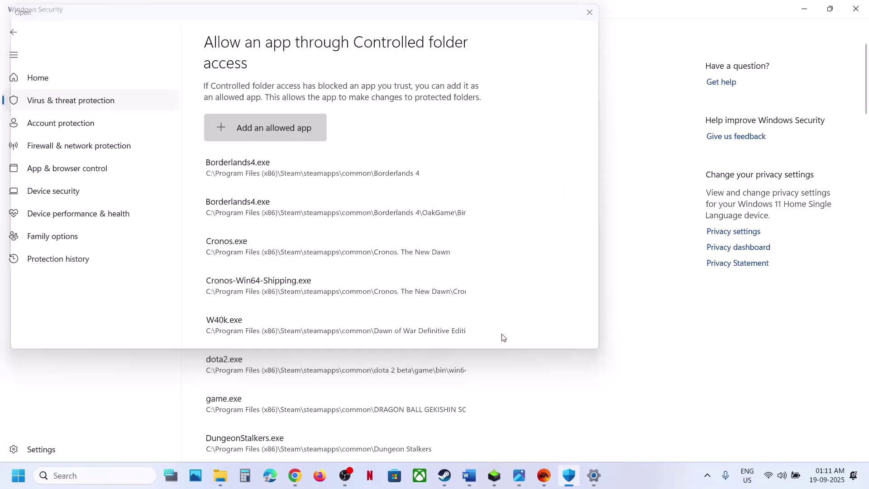
# Allow FC26_Showcase and FC26_Trial from the same game folder through Controlled folder access
pyautogui.click(269, 136)
pyautogui.click(258, 175)
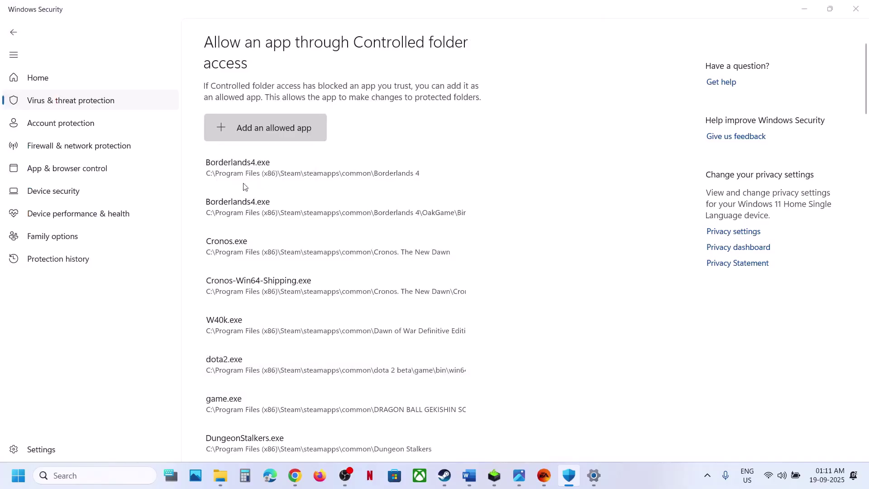
pyautogui.click(135, 241)
pyautogui.doubleClick(135, 242)
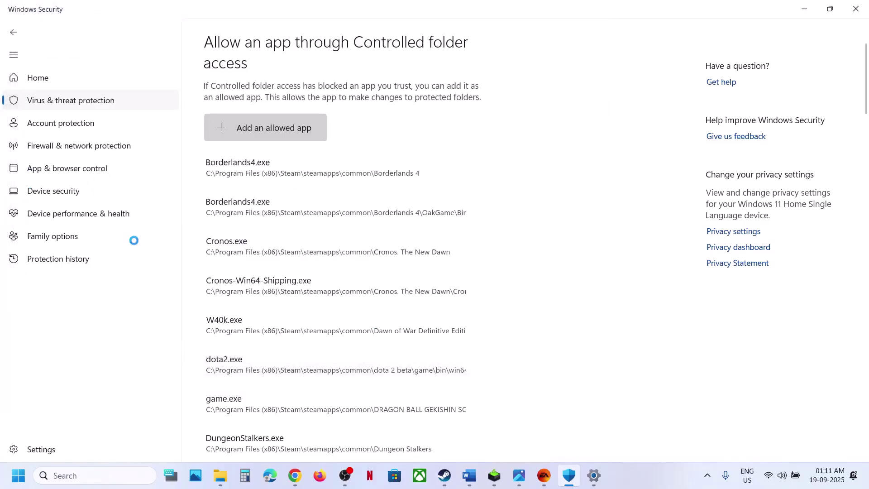
pyautogui.click(275, 129)
pyautogui.click(257, 175)
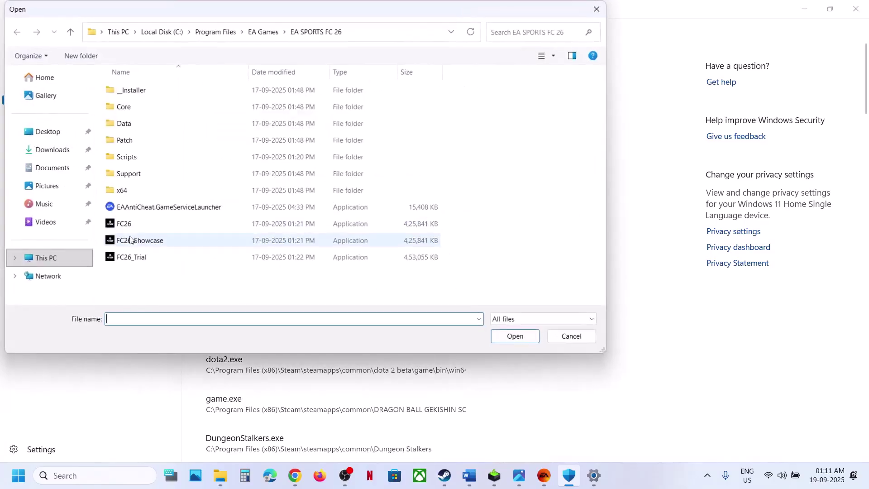
pyautogui.doubleClick(117, 254)
# Allow EAAntiCheat.GameServiceLauncher from the game folder through Controlled folder access
pyautogui.click(266, 119)
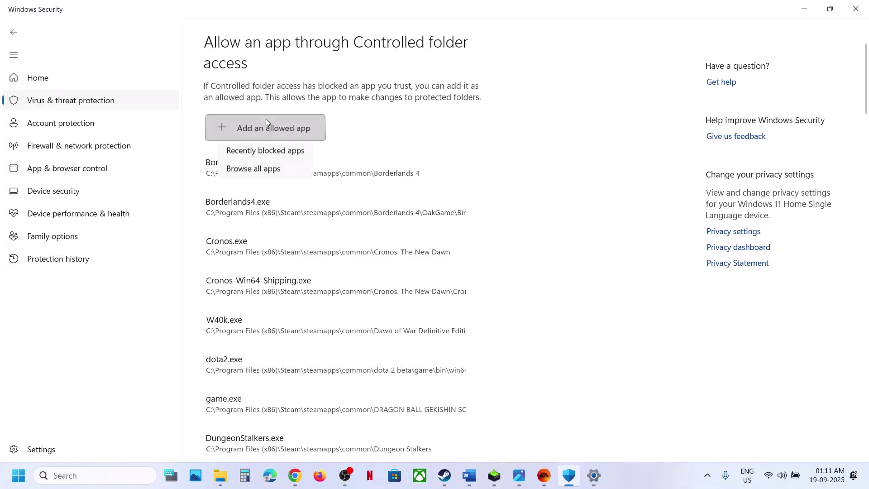
pyautogui.click(262, 168)
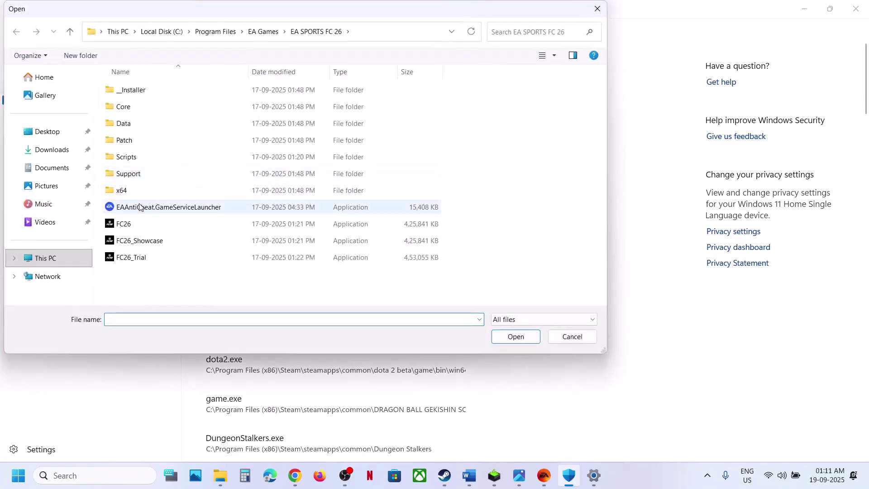
pyautogui.click(144, 207)
pyautogui.click(497, 343)
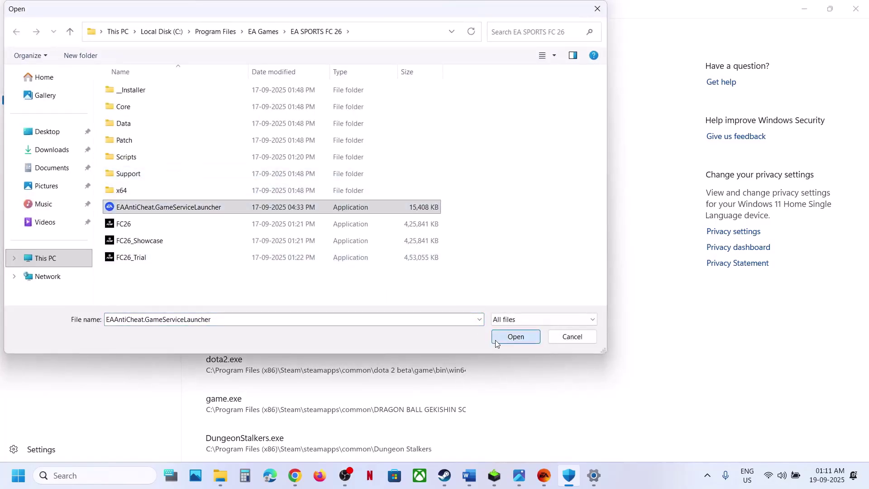
# Allow EAAntiCheat.Installer from the game's __Installer\EAAntiCheat folder through Controlled folder access
pyautogui.click(270, 127)
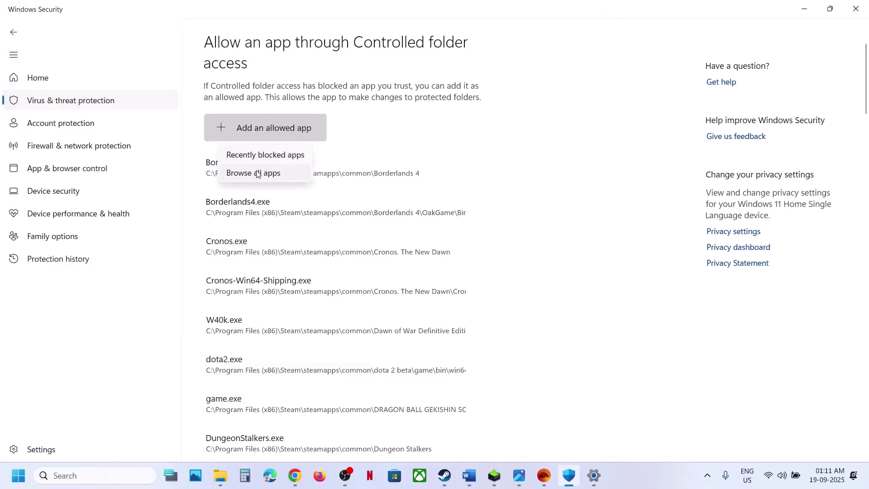
pyautogui.click(235, 169)
pyautogui.doubleClick(153, 91)
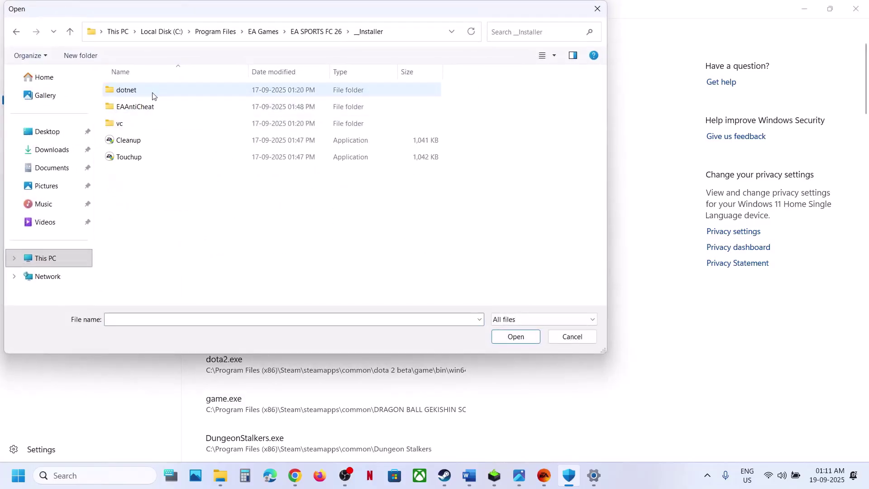
pyautogui.doubleClick(152, 107)
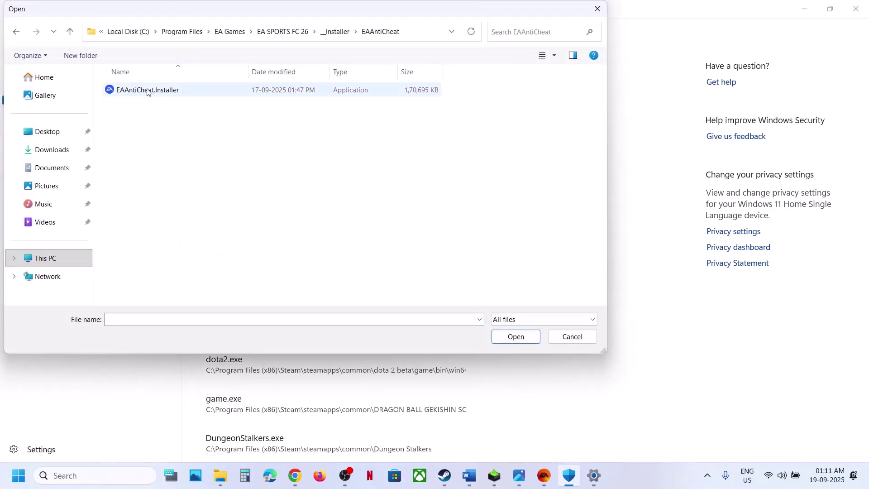
pyautogui.click(147, 92)
pyautogui.click(516, 337)
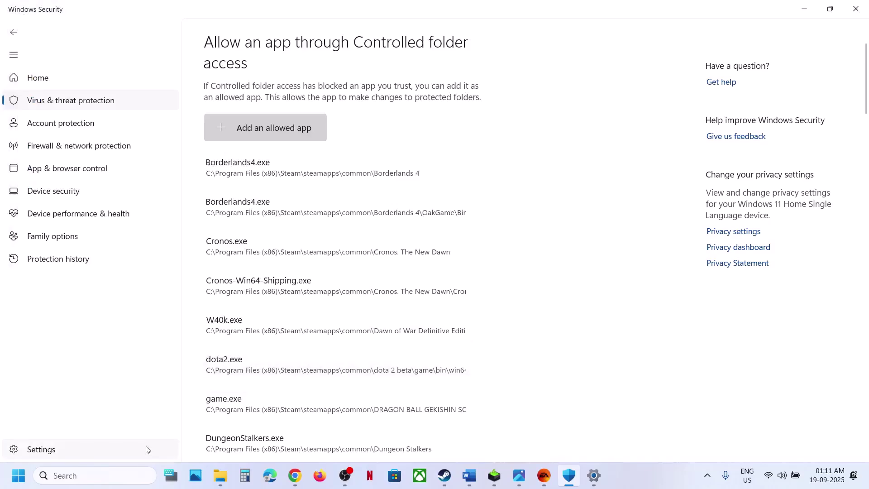
# Open the Windows Defender Firewall allowed apps list in Control Panel and unlock it for changes
pyautogui.click(110, 479)
pyautogui.write('cont')
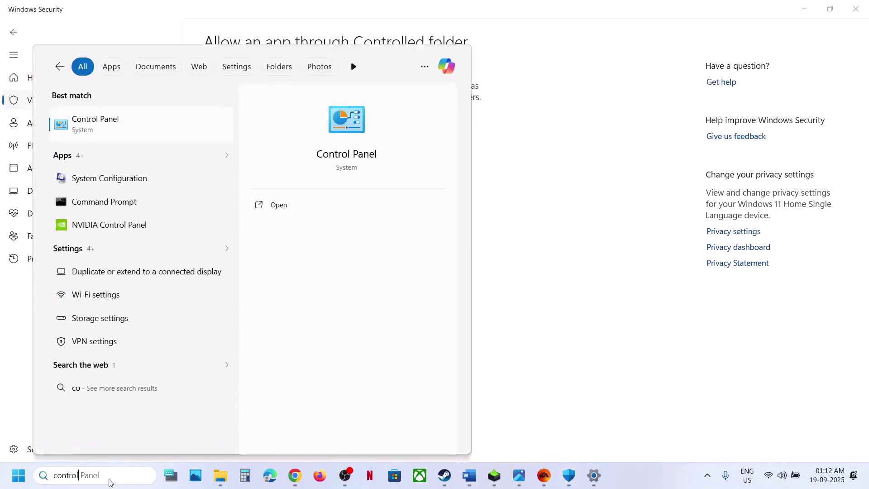
pyautogui.write('rol')
pyautogui.press('Return')
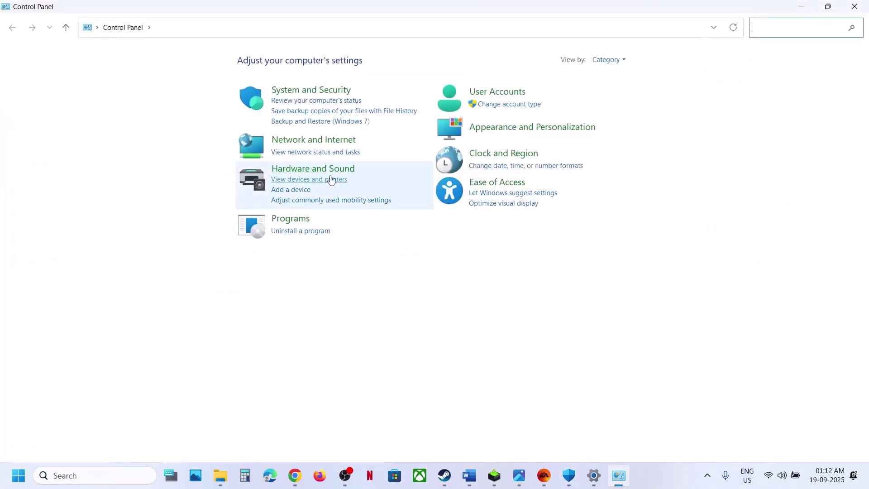
pyautogui.click(301, 91)
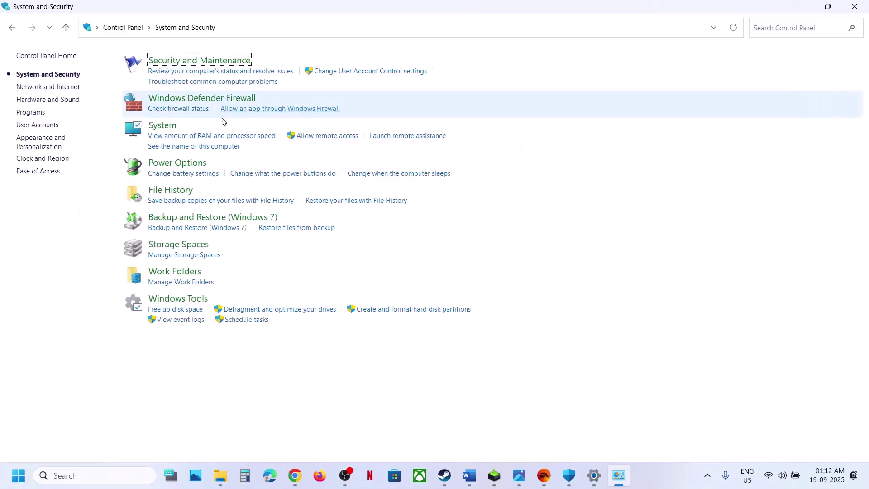
pyautogui.click(200, 101)
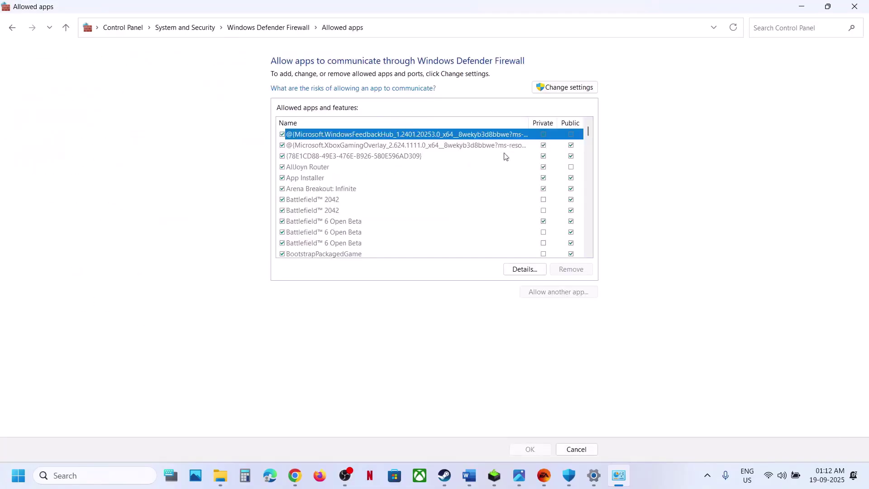
pyautogui.click(541, 88)
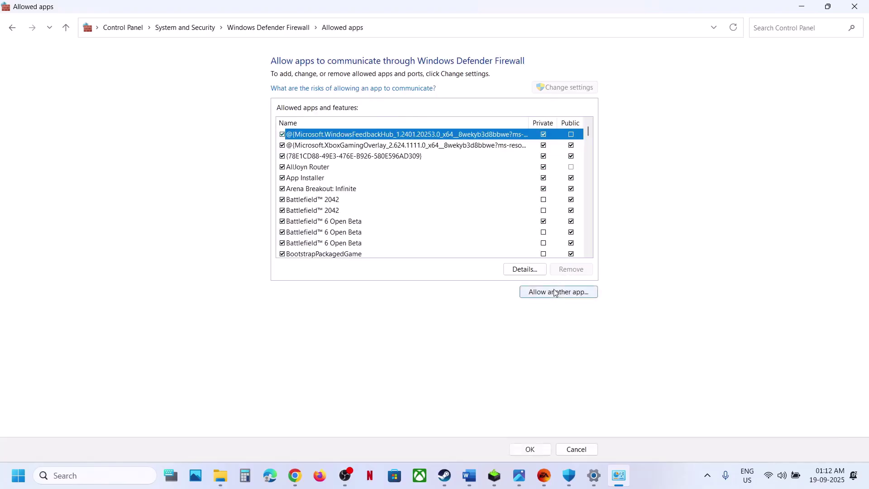
# Try to add FC26 from the EA SPORTS FC 26 folder to the firewall's allowed apps
pyautogui.click(555, 292)
pyautogui.click(513, 291)
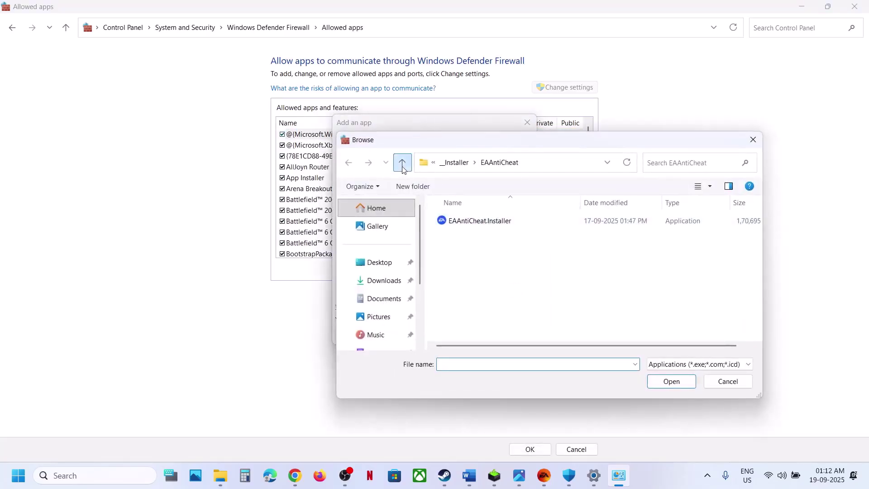
pyautogui.click(403, 164)
pyautogui.click(402, 164)
pyautogui.scroll(-2, 502, 272)
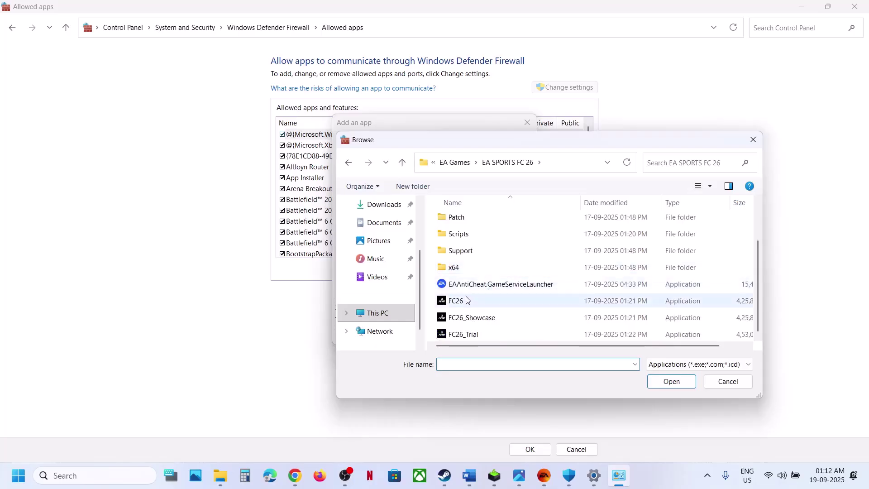
pyautogui.click(498, 301)
pyautogui.click(661, 384)
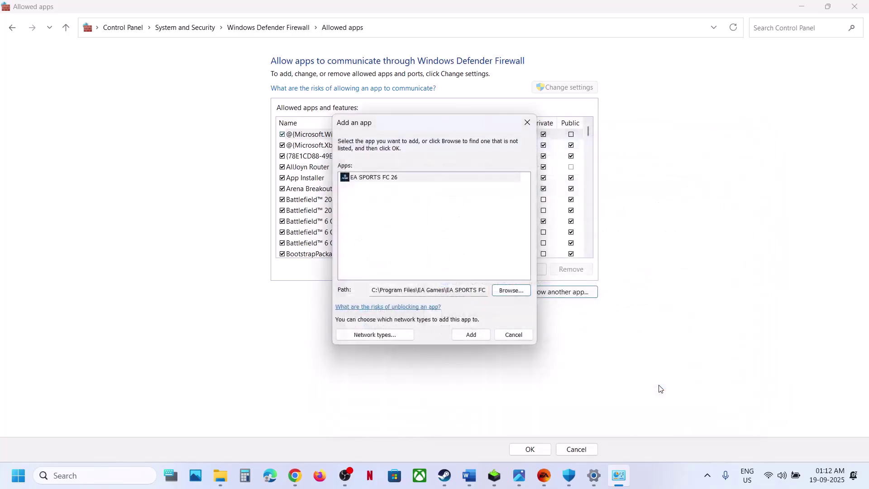
pyautogui.click(486, 336)
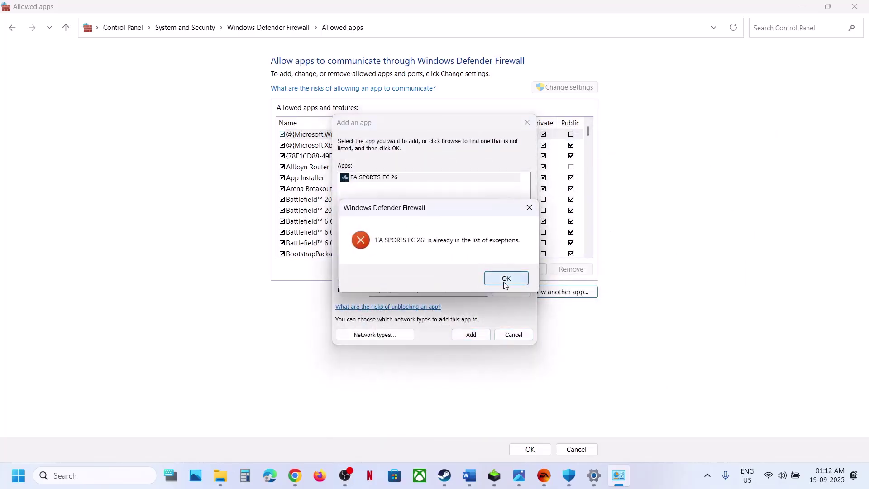
pyautogui.click(507, 280)
# Try to add FC26_Showcase from the EA SPORTS FC 26 folder to the firewall's allowed apps
pyautogui.click(509, 290)
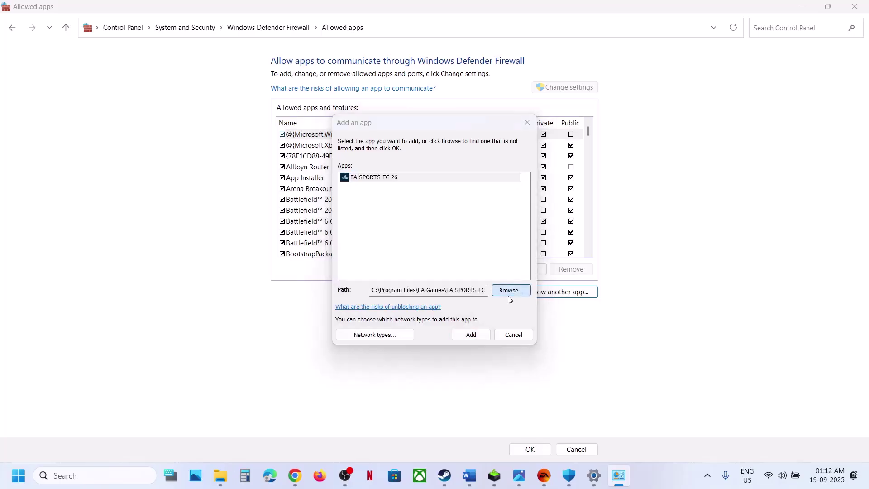
pyautogui.scroll(-3, 511, 335)
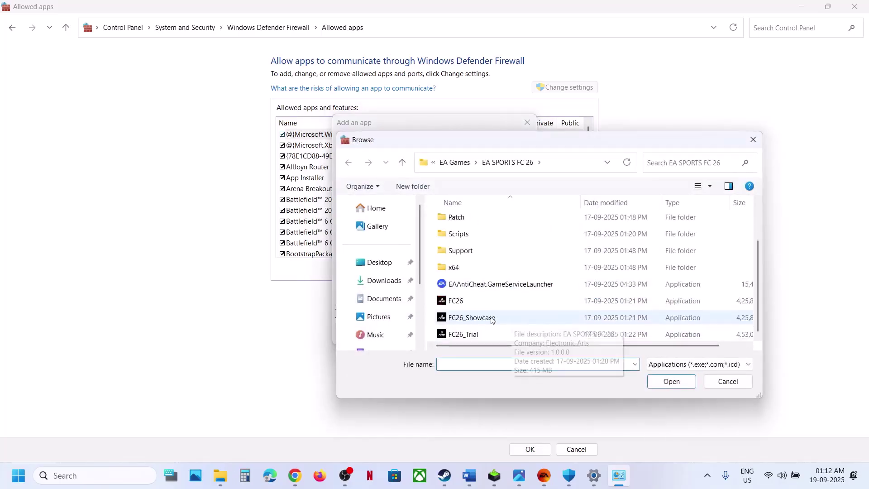
pyautogui.click(471, 317)
pyautogui.doubleClick(470, 318)
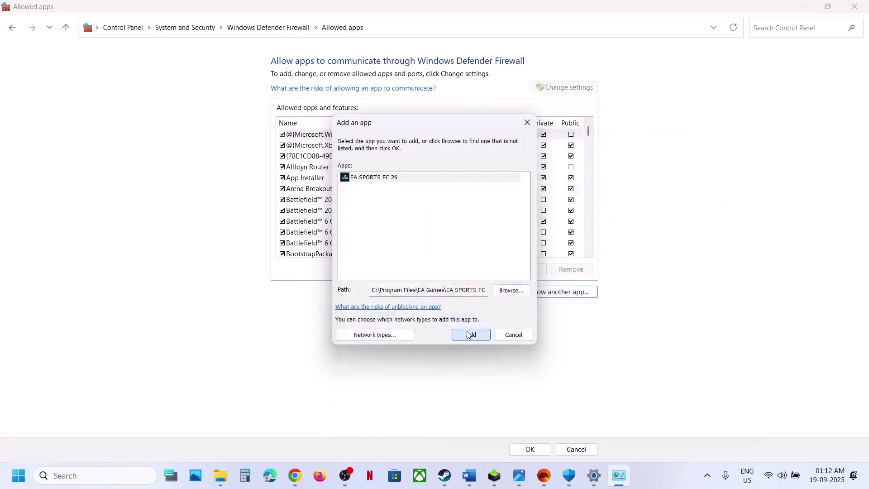
pyautogui.click(471, 335)
pyautogui.click(506, 278)
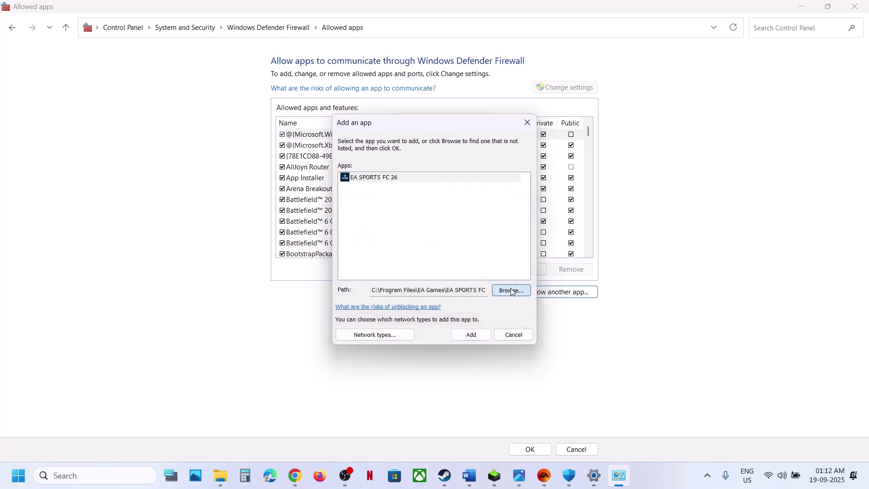
# Try to add FC26_Trial from the EA SPORTS FC 26 folder to the firewall's allowed apps
pyautogui.click(510, 290)
pyautogui.doubleClick(482, 334)
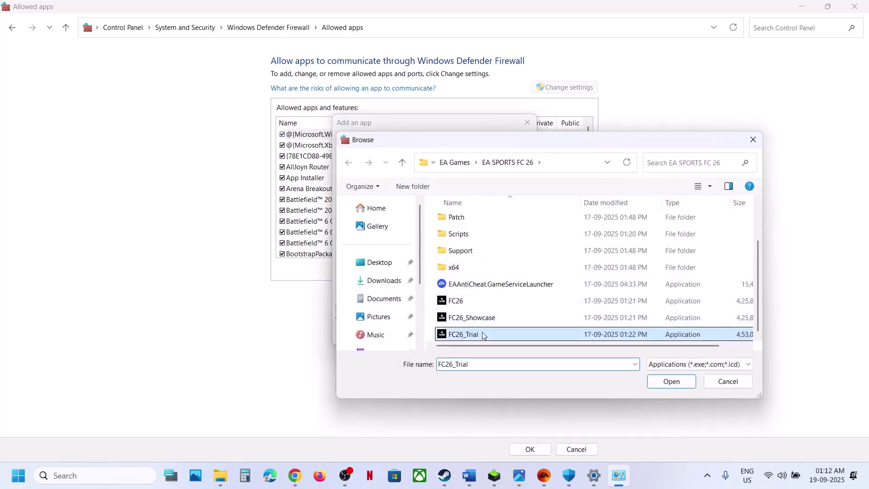
pyautogui.click(466, 338)
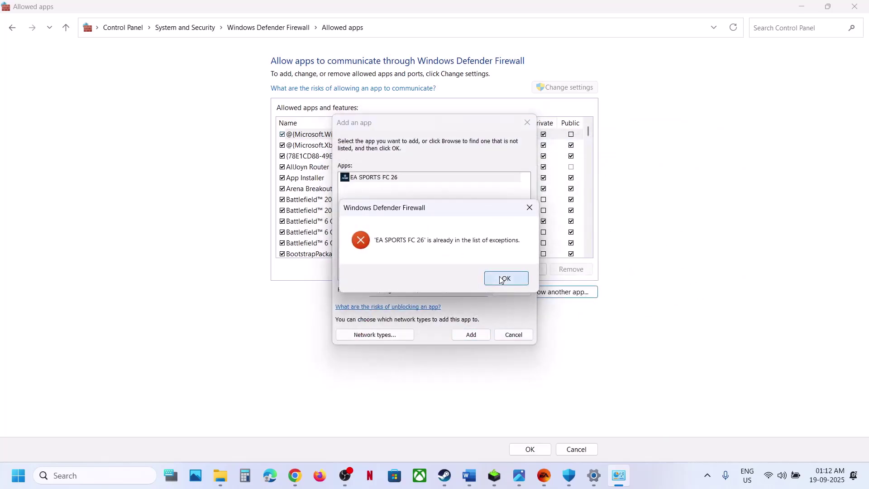
pyautogui.click(506, 278)
# Try to add EAAntiCheat.GameServiceLauncher from the EA SPORTS FC 26 folder to the firewall's allowed apps
pyautogui.click(520, 290)
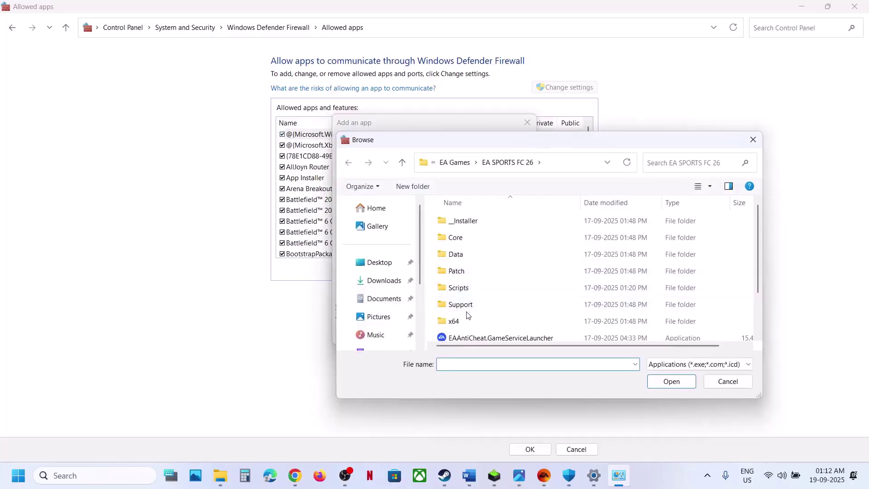
pyautogui.scroll(-2, 473, 290)
pyautogui.click(476, 287)
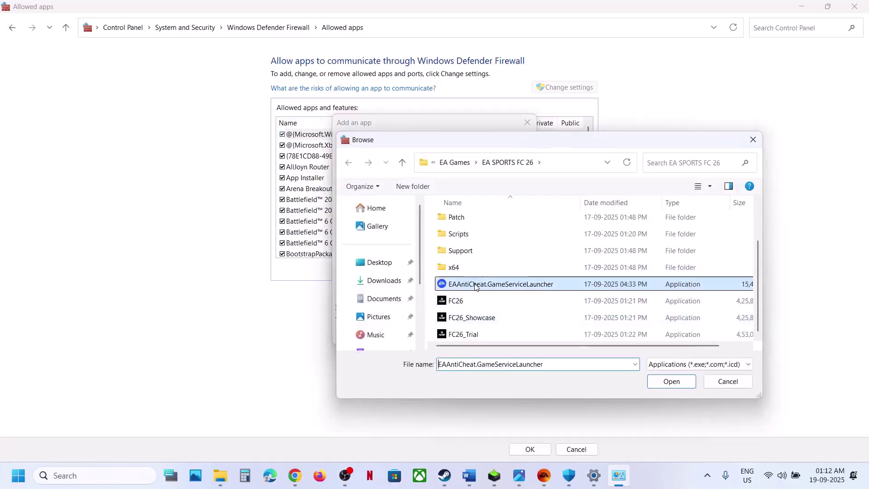
pyautogui.click(677, 381)
pyautogui.click(478, 337)
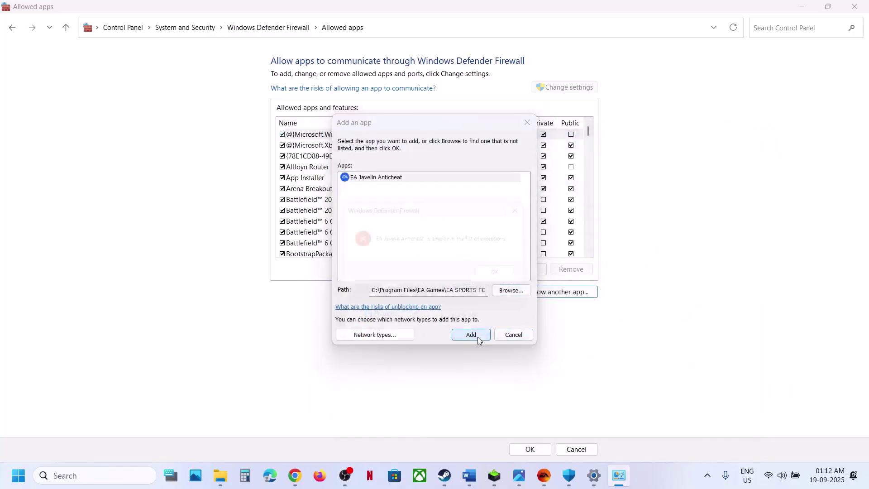
# Try to add EAAntiCheat.Installer from the game's __Installer\EAAntiCheat folder to the firewall's allowed apps
pyautogui.click(509, 292)
pyautogui.doubleClick(467, 221)
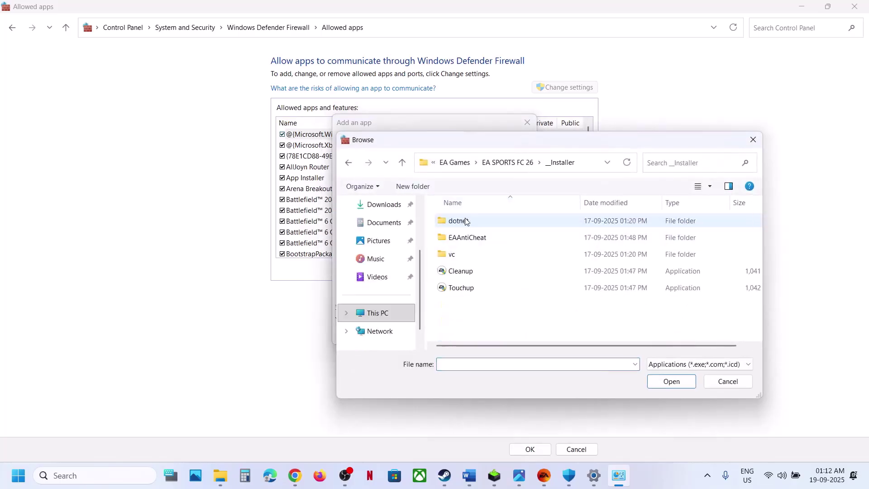
pyautogui.doubleClick(469, 237)
pyautogui.doubleClick(473, 222)
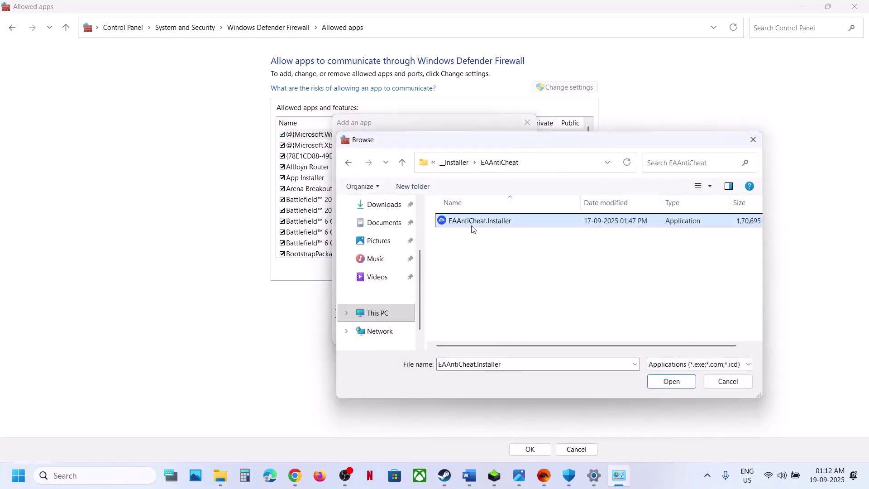
pyautogui.click(471, 334)
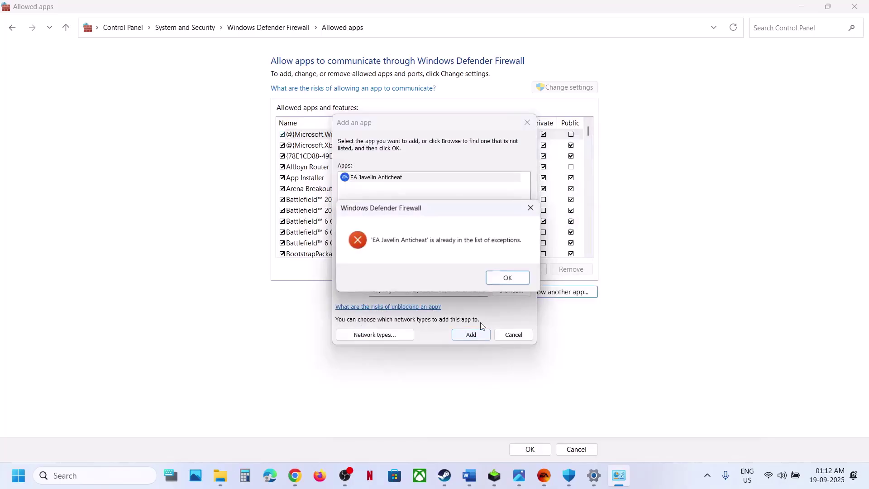
pyautogui.click(509, 277)
# Close the Add an app dialog and the firewall, Windows Security and Settings windows to return to the Crash document
pyautogui.click(526, 127)
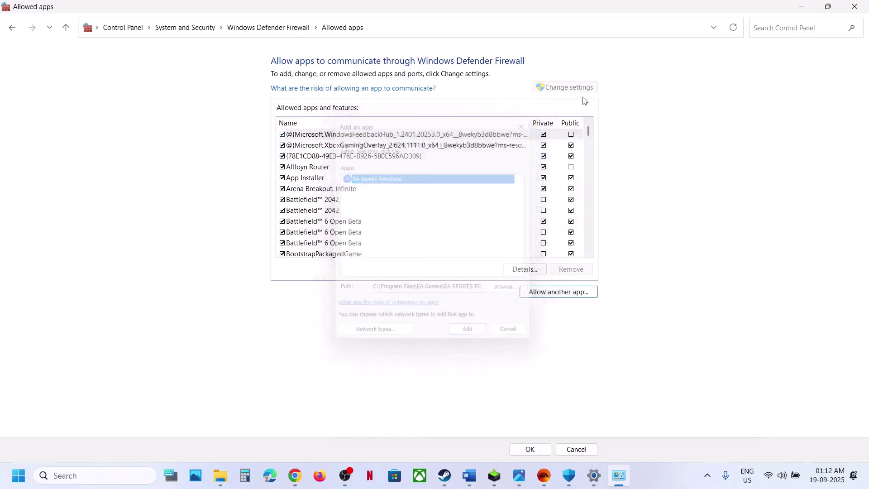
pyautogui.click(855, 6)
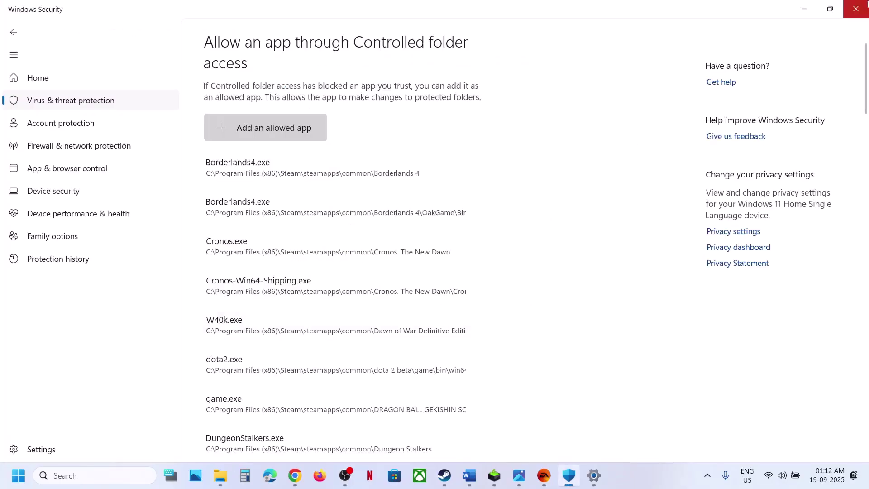
pyautogui.click(862, 12)
pyautogui.click(861, 12)
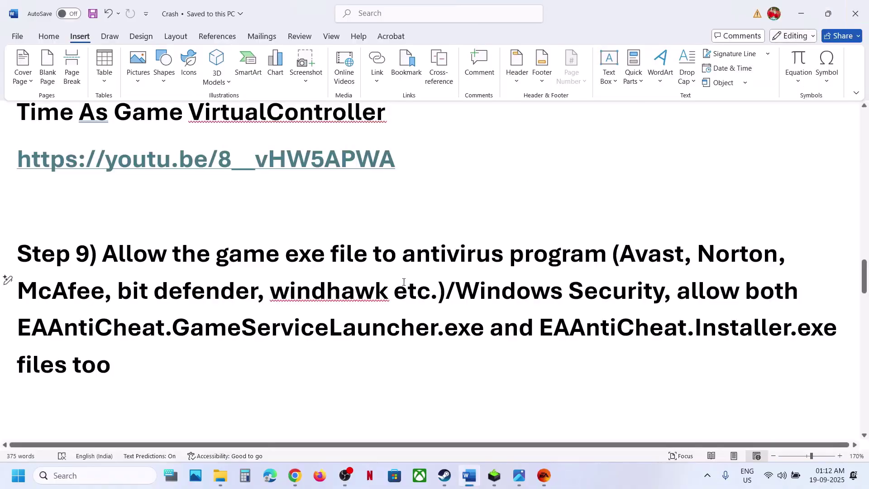
# Find the EA app through Windows search and open its file location
pyautogui.scroll(-5, 379, 301)
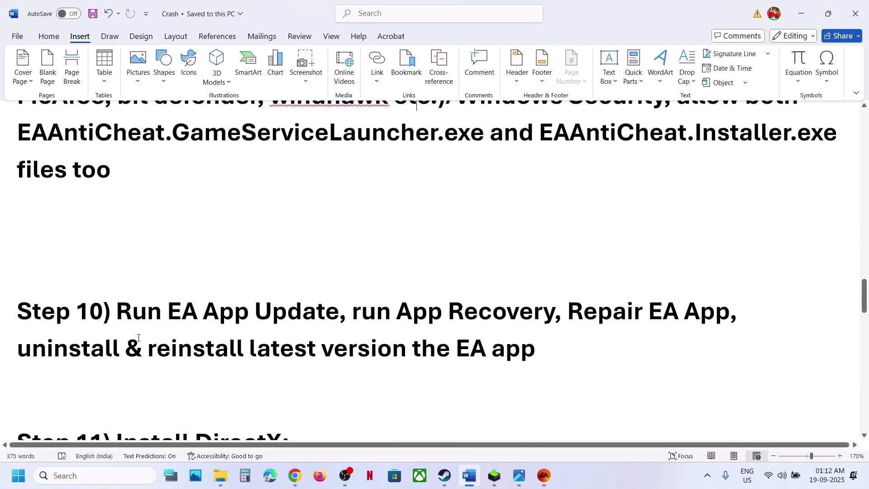
pyautogui.click(96, 476)
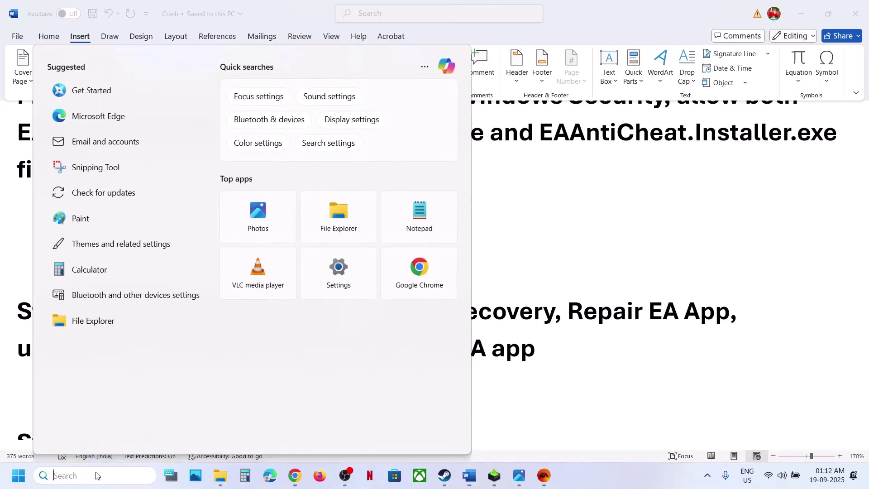
pyautogui.write('ea')
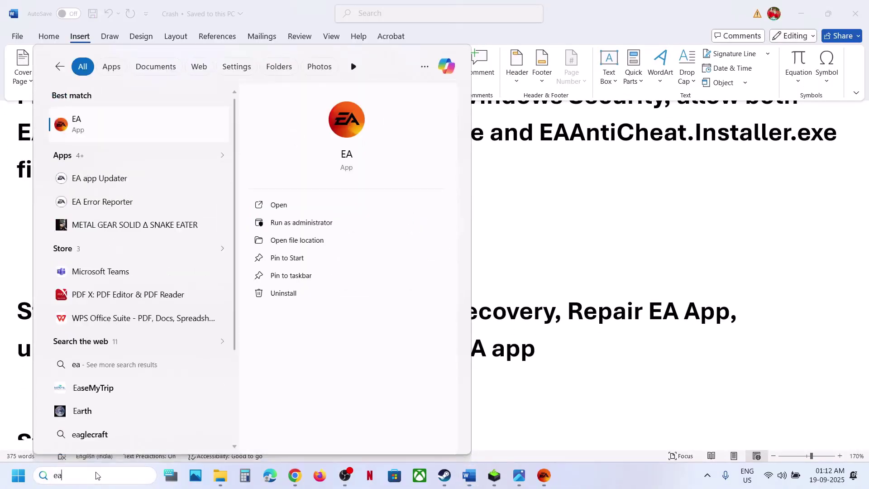
pyautogui.rightClick(120, 128)
pyautogui.click(181, 160)
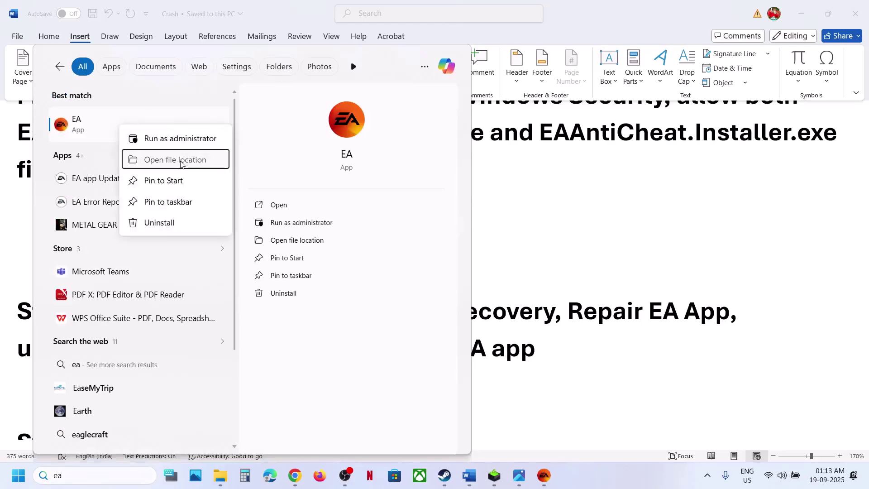
# Run EA Updater from the EA shortcuts folder as administrator and let it update the EA app
pyautogui.click(123, 155)
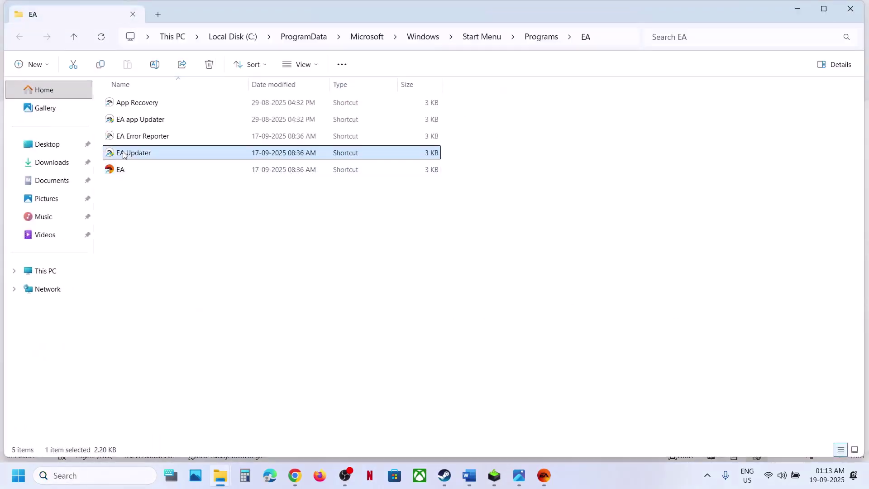
pyautogui.rightClick(142, 156)
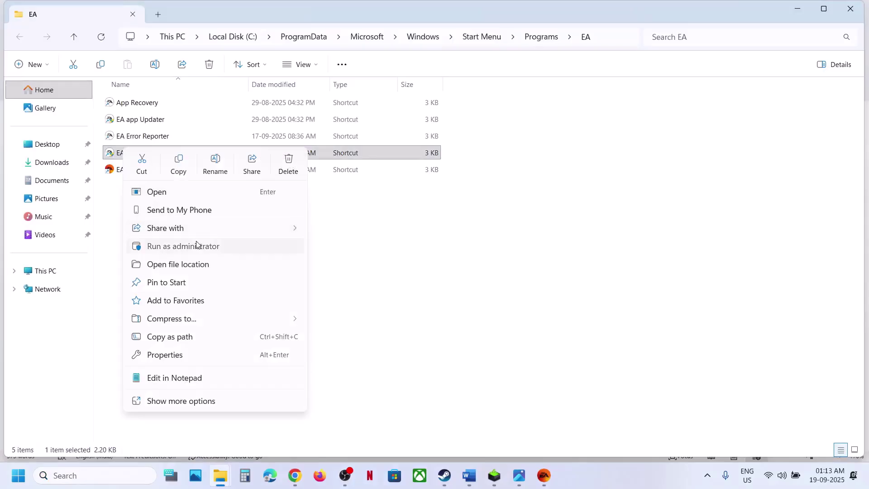
pyautogui.click(196, 245)
pyautogui.click(376, 357)
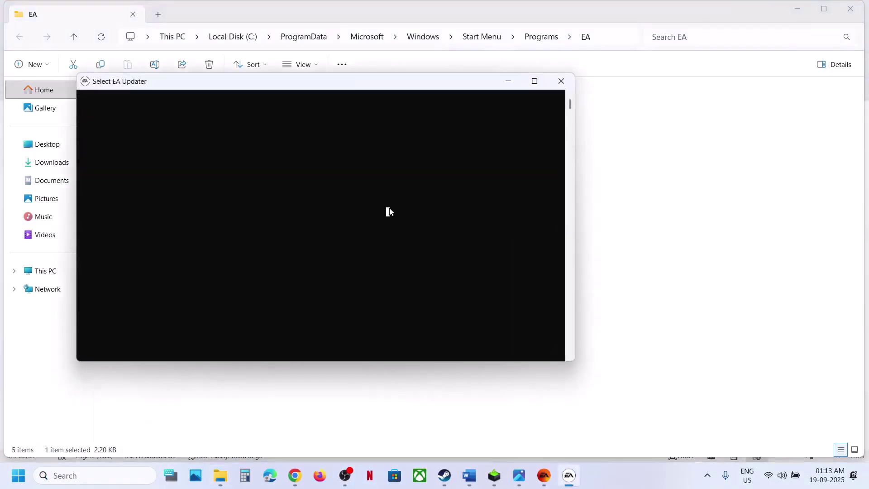
pyautogui.rightClick(389, 212)
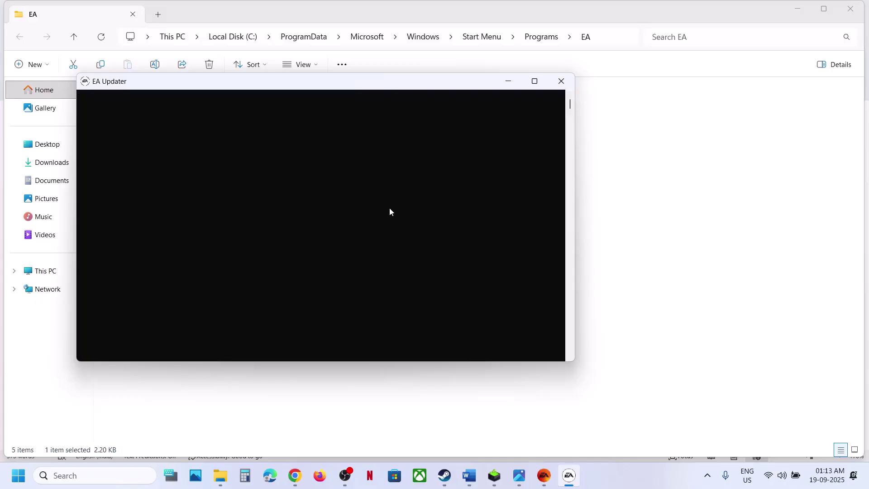
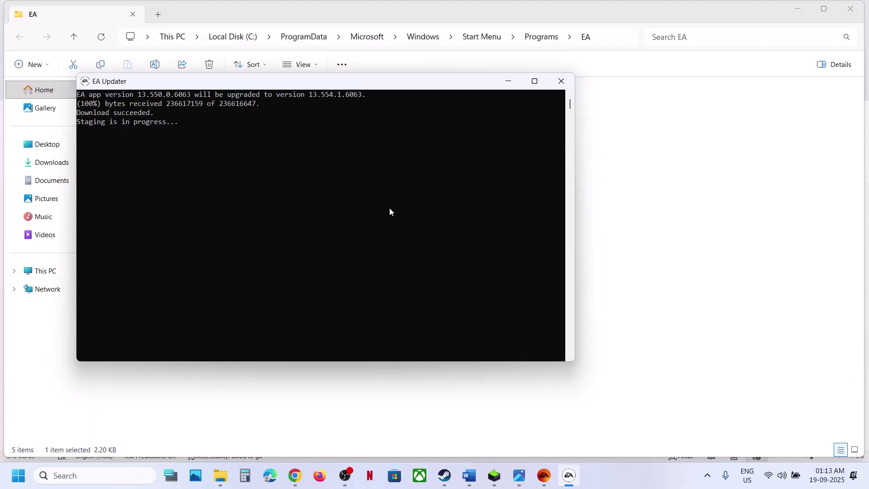
pyautogui.click(379, 214)
pyautogui.press('Return')
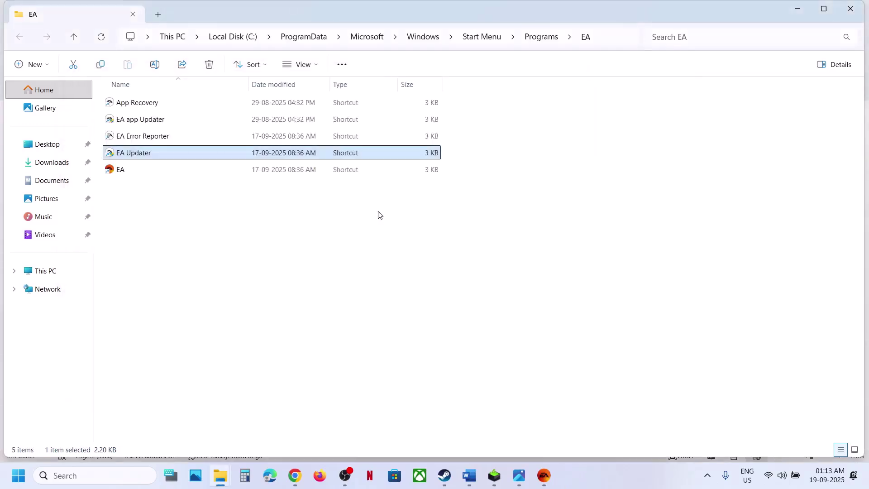
# Run EA app Updater from the EA shortcuts folder as administrator and let it finish
pyautogui.click(152, 120)
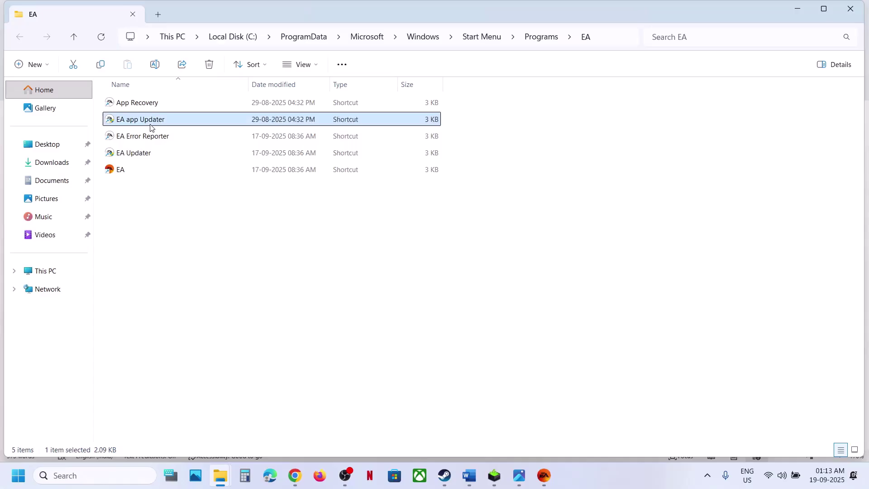
pyautogui.rightClick(151, 128)
pyautogui.click(217, 223)
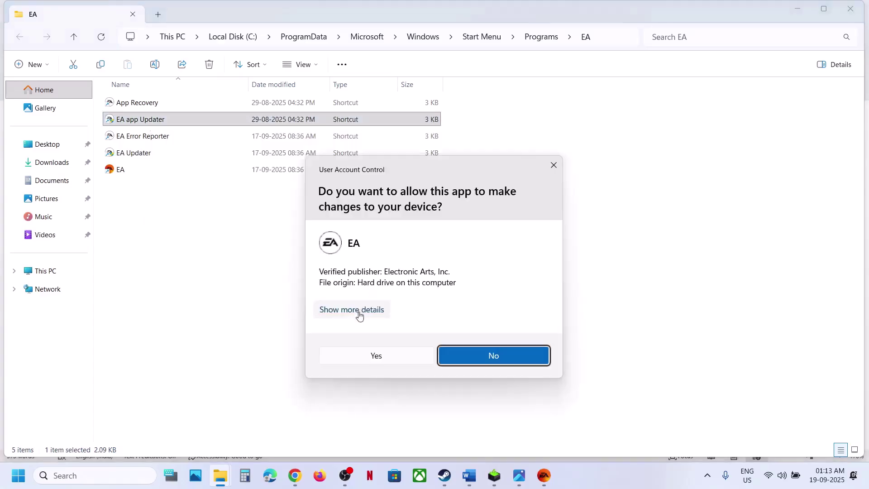
pyautogui.click(347, 353)
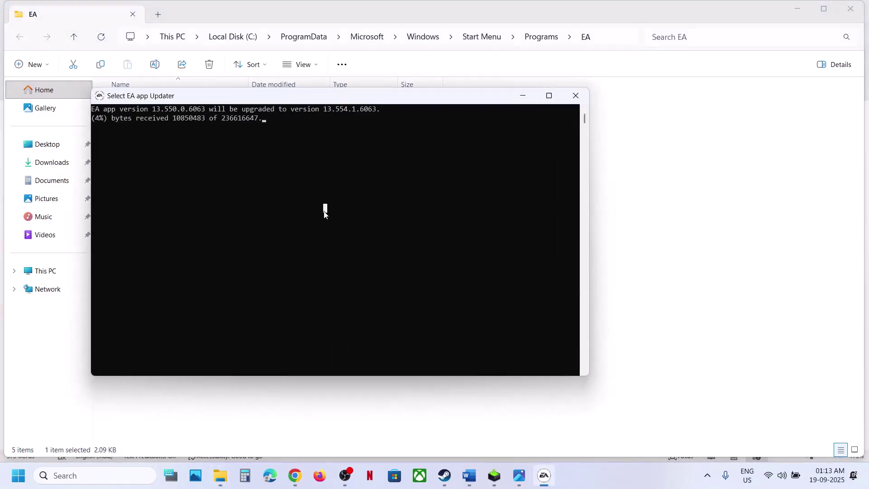
pyautogui.press('Escape')
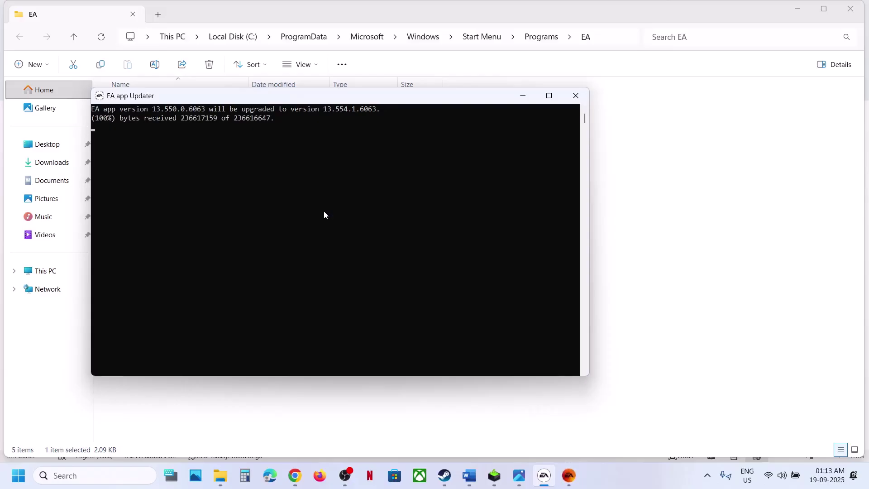
pyautogui.click(415, 200)
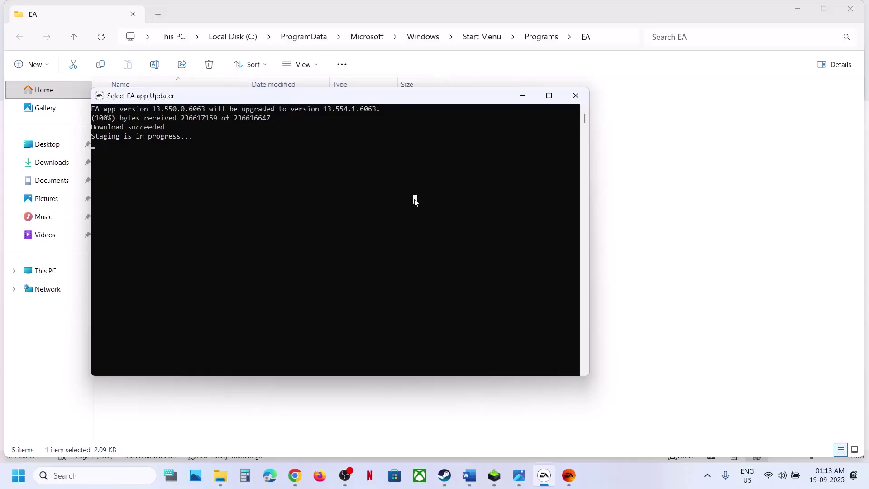
pyautogui.press('Escape')
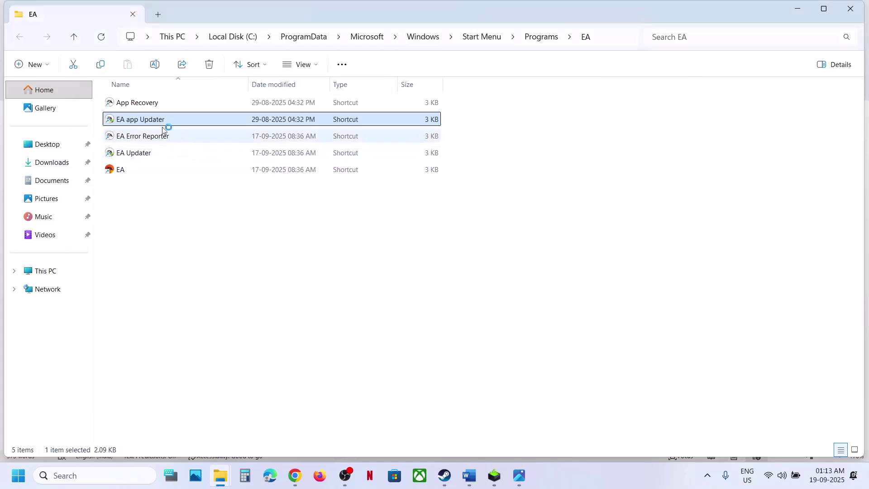
# Run App Recovery from the EA shortcuts folder as administrator and clear the EA app's cache
pyautogui.click(156, 106)
pyautogui.rightClick(173, 110)
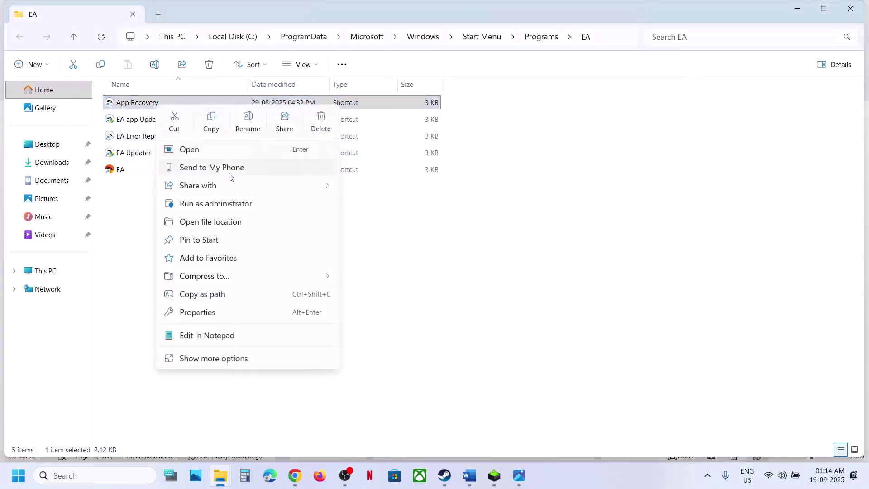
pyautogui.click(218, 203)
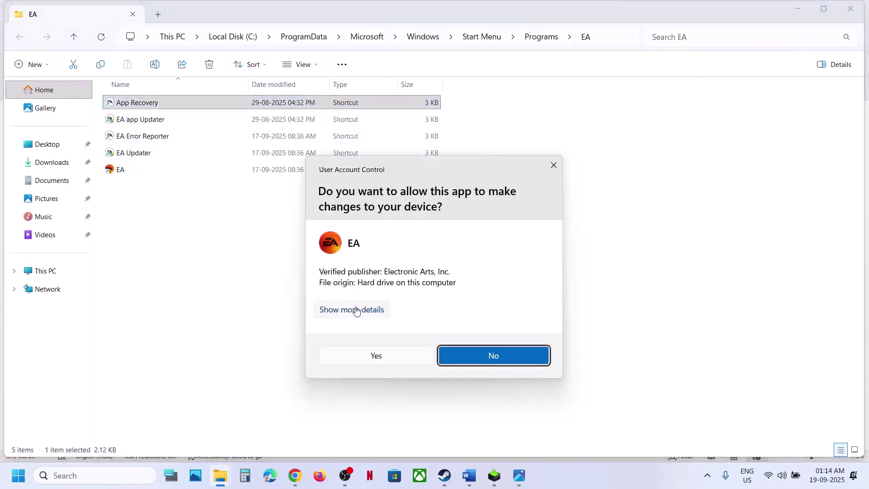
pyautogui.click(370, 355)
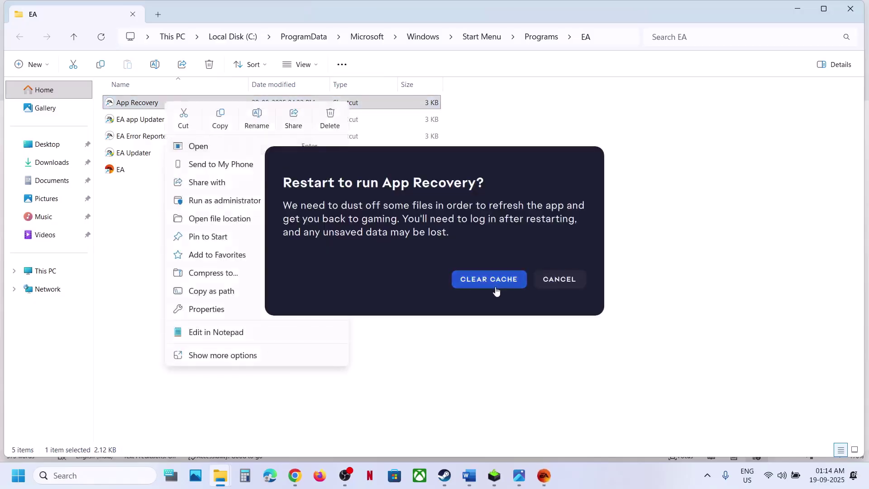
pyautogui.click(483, 280)
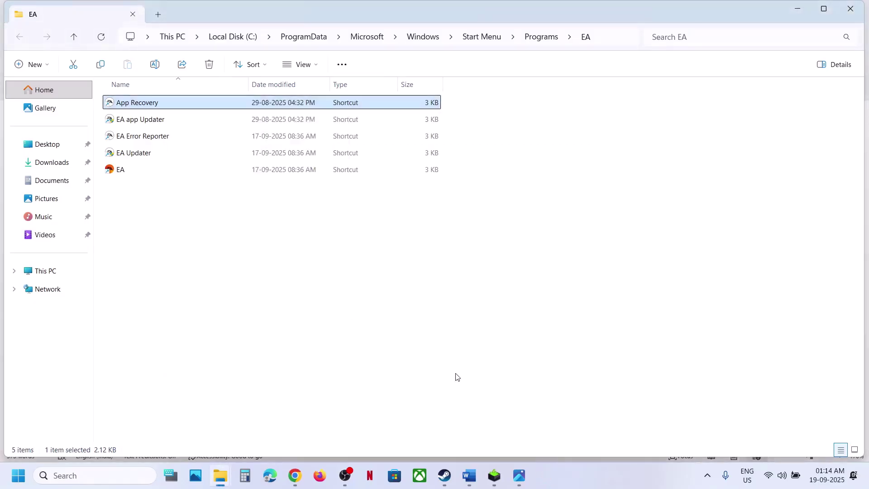
# Copy "EA App" from Step 10 of the Word notes and search Google for it in a new Chrome tab
pyautogui.click(469, 475)
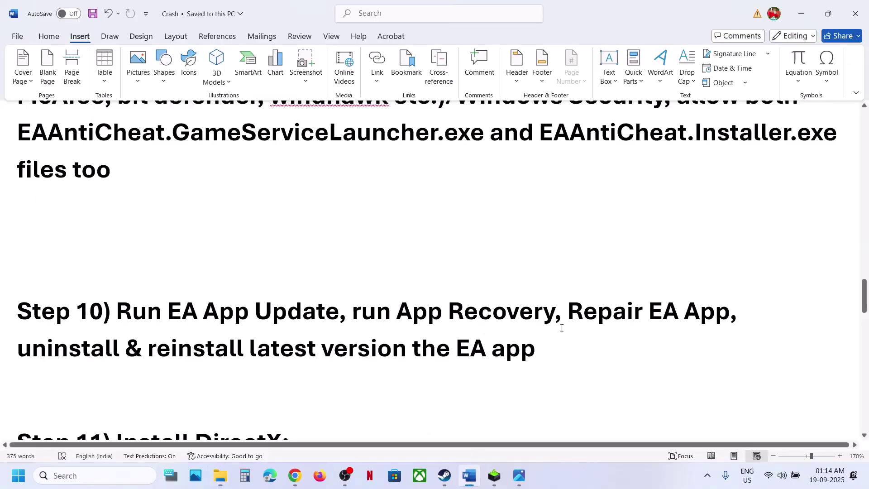
pyautogui.moveTo(656, 311); pyautogui.dragTo(730, 311)
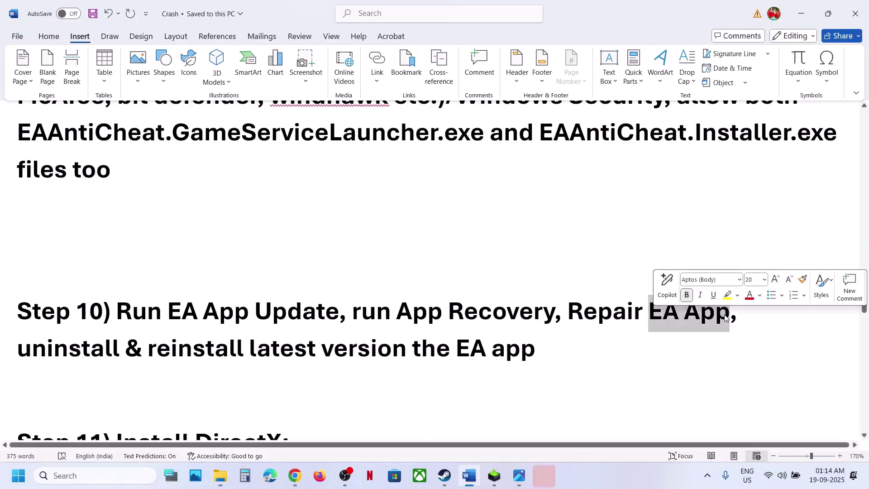
pyautogui.rightClick(727, 312)
pyautogui.click(771, 136)
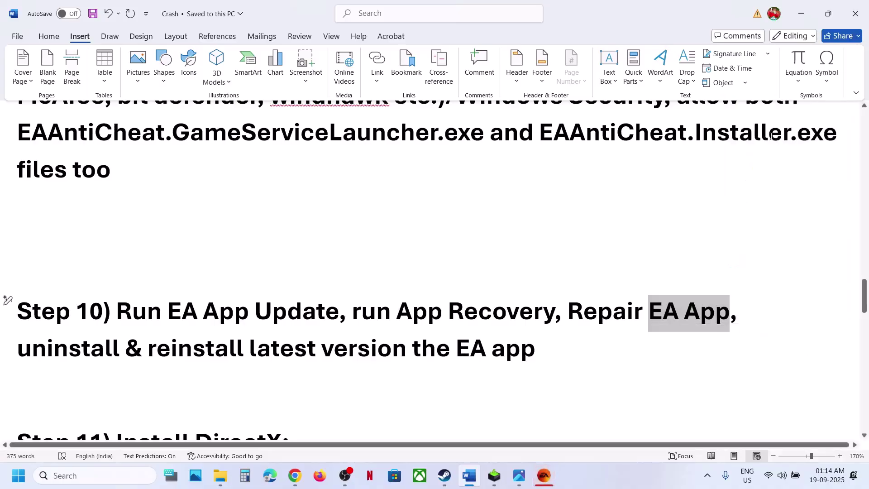
pyautogui.moveTo(290, 485)
pyautogui.click(295, 431)
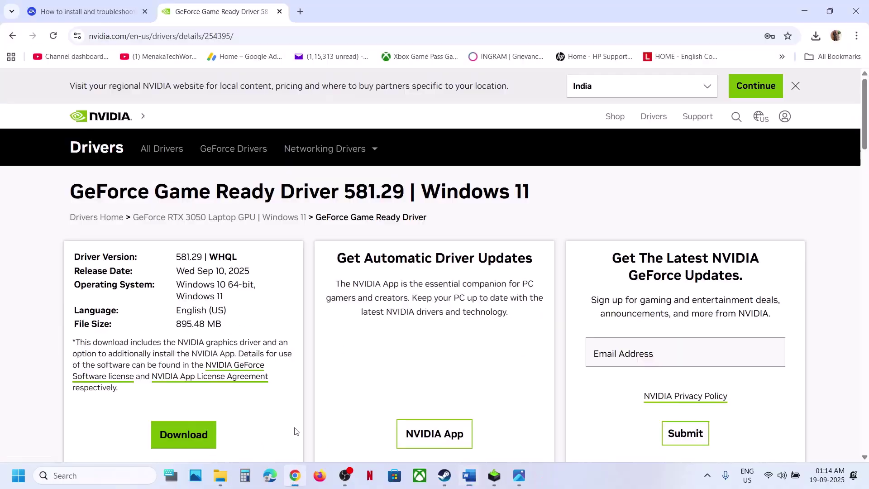
pyautogui.click(300, 11)
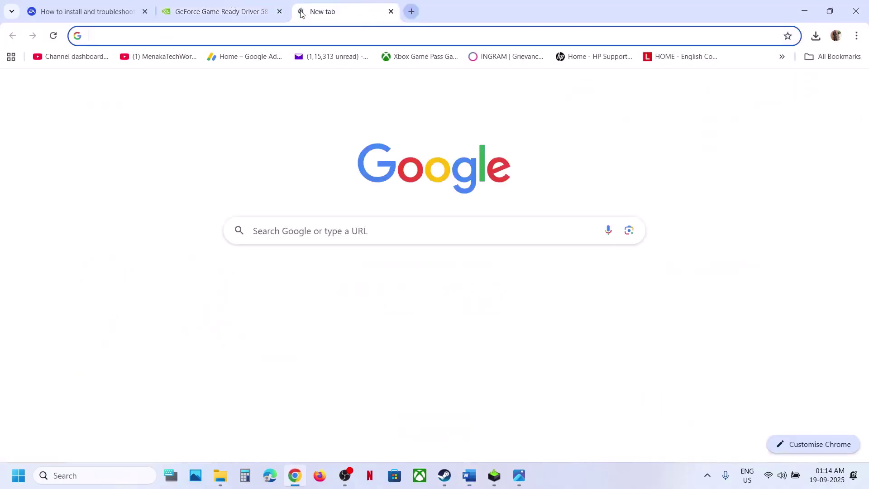
pyautogui.hotkey('ctrl', 'v')
pyautogui.press('Return')
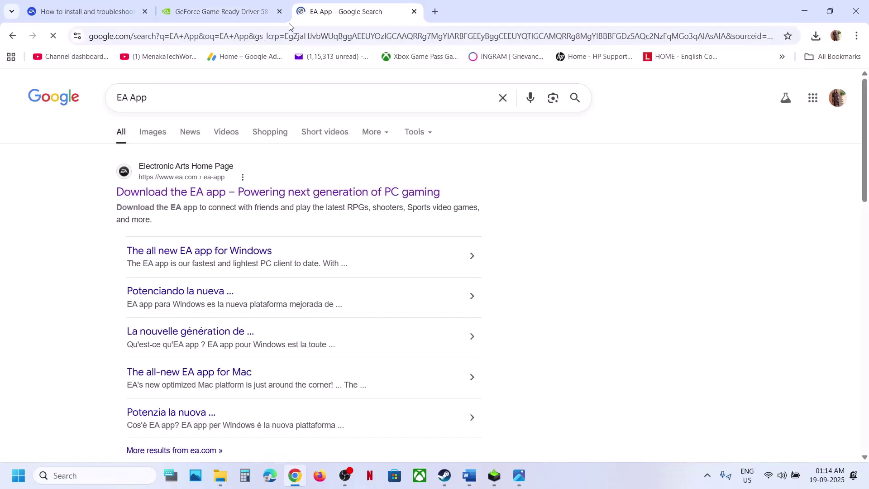
# Open the official EA app page from the search results and download the Windows installer
pyautogui.click(183, 182)
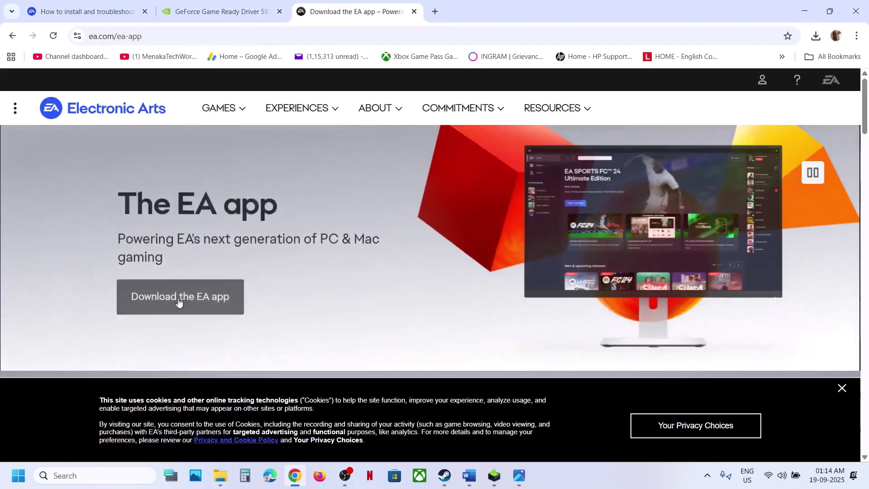
pyautogui.click(179, 302)
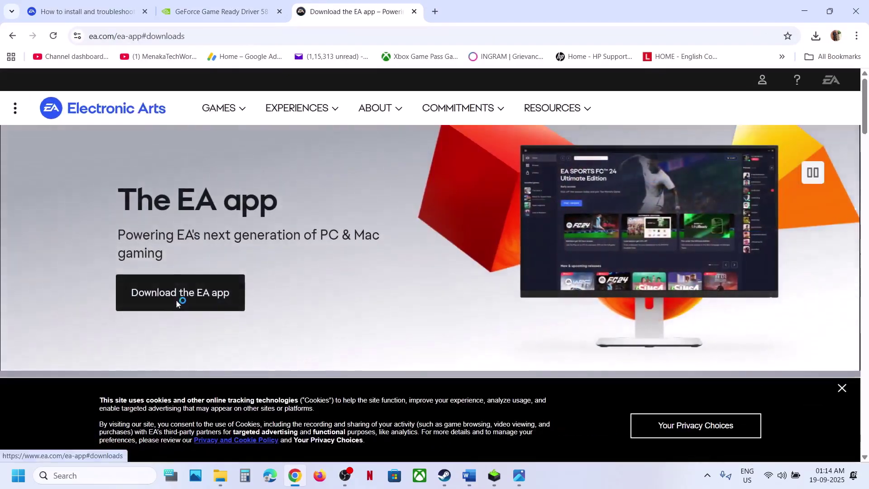
pyautogui.click(400, 285)
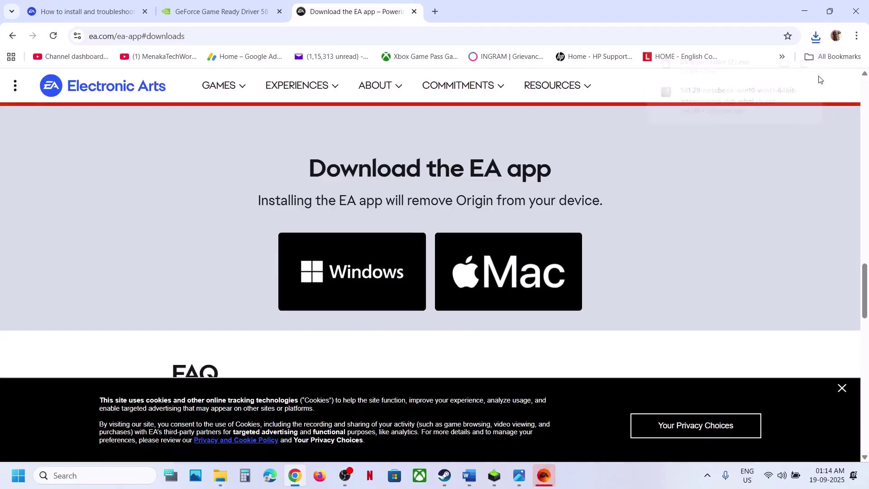
# Run the downloaded EA app installer and start a repair of the existing installation
pyautogui.click(706, 63)
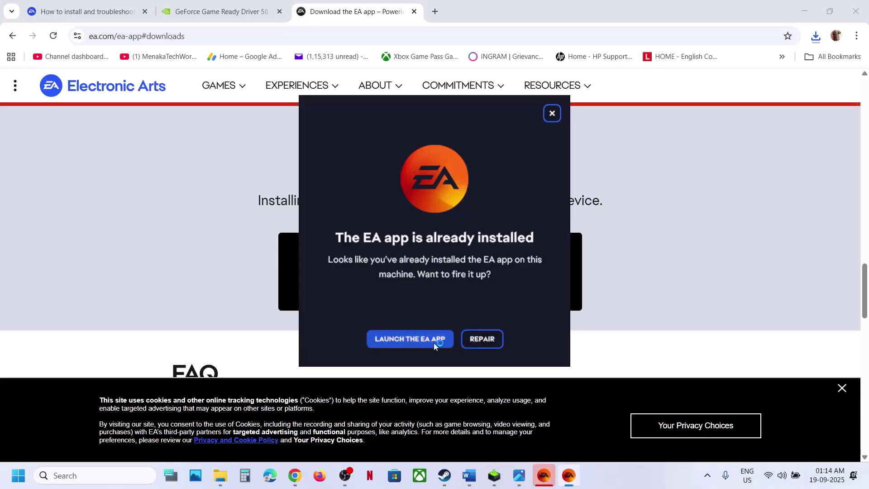
pyautogui.click(482, 339)
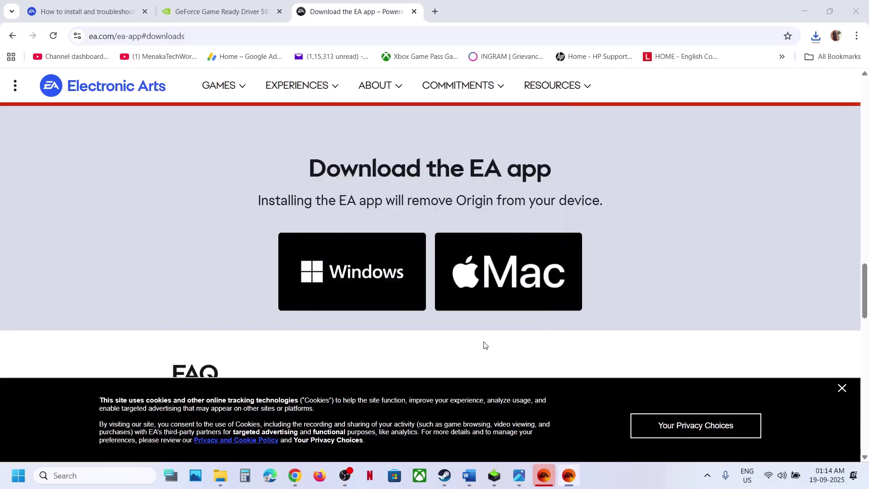
pyautogui.click(393, 339)
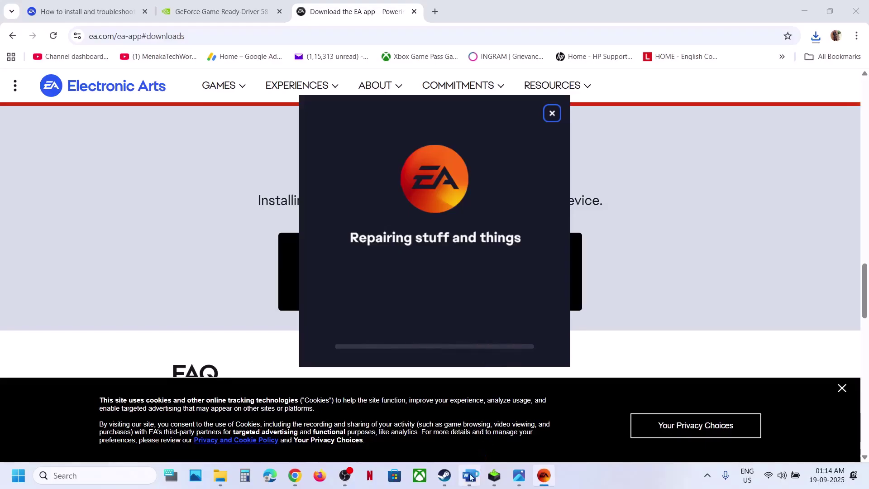
# Follow the DirectX link under Step 11 in the Word notes and download the DirectX End-User Runtime Web Installer in English
pyautogui.moveTo(470, 480)
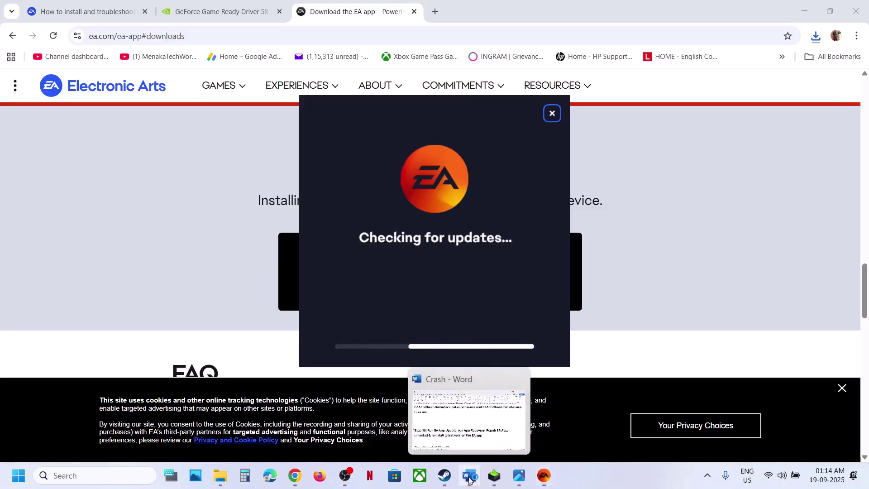
pyautogui.click(469, 480)
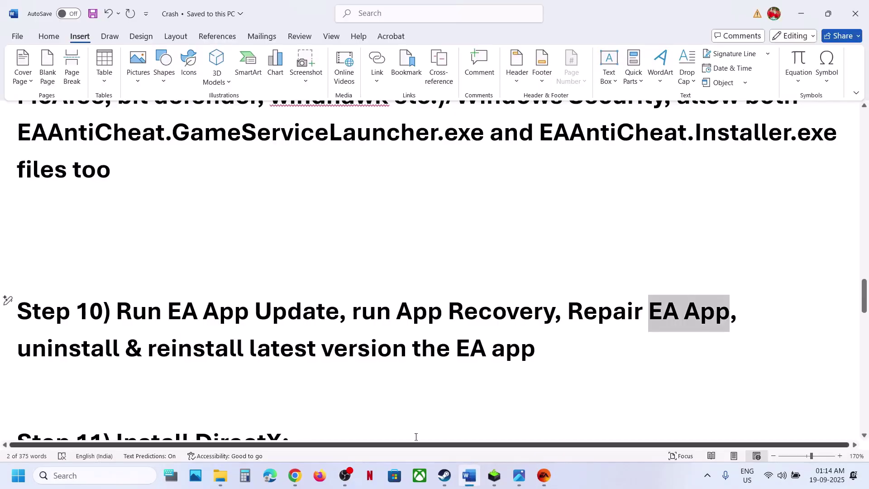
pyautogui.scroll(-2, 254, 368)
pyautogui.scroll(-1, 255, 370)
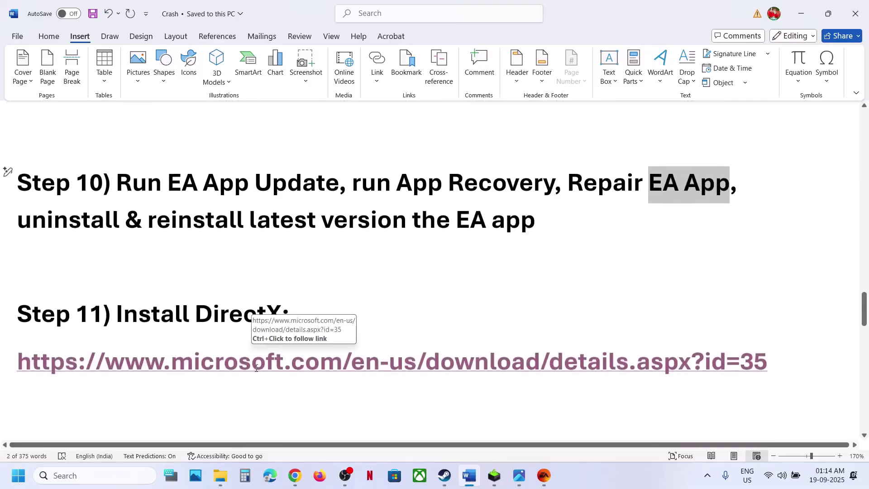
pyautogui.keyDown('ctrl'); pyautogui.click(256, 372); pyautogui.keyUp('ctrl')
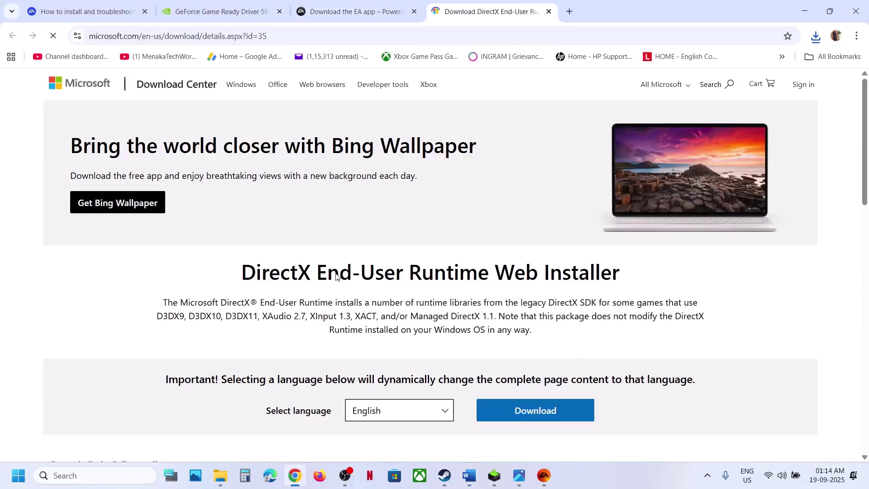
pyautogui.click(510, 418)
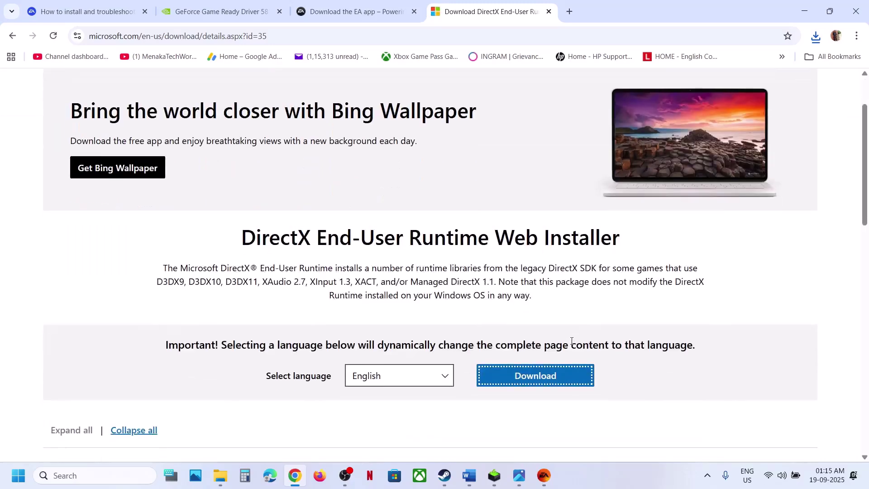
pyautogui.click(535, 375)
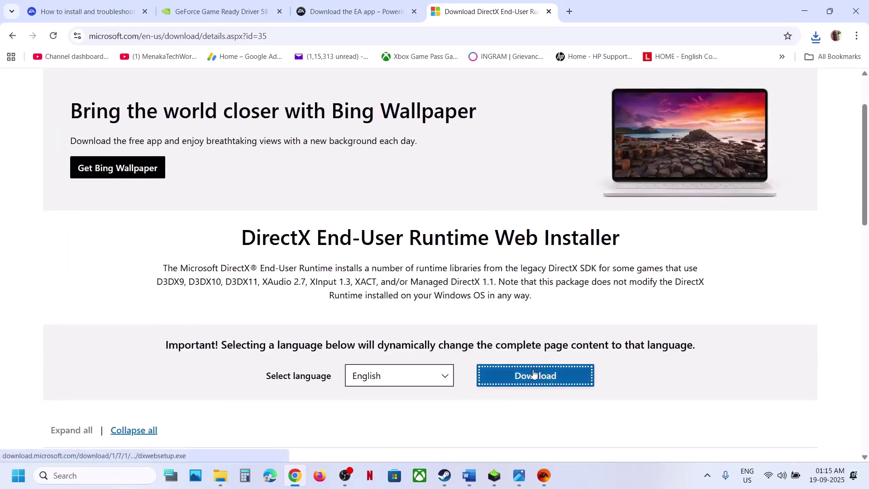
# Run the downloaded DirectX web installer, accept the license agreement and start installing the runtime components
pyautogui.click(743, 66)
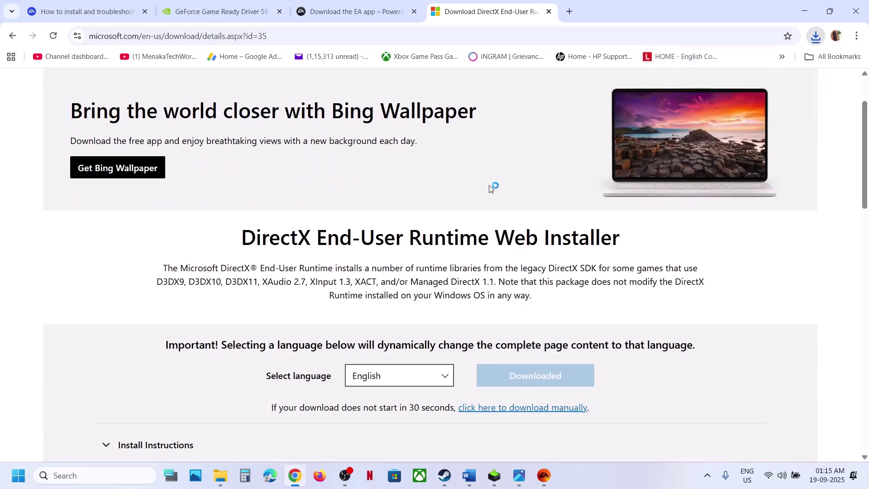
pyautogui.click(373, 334)
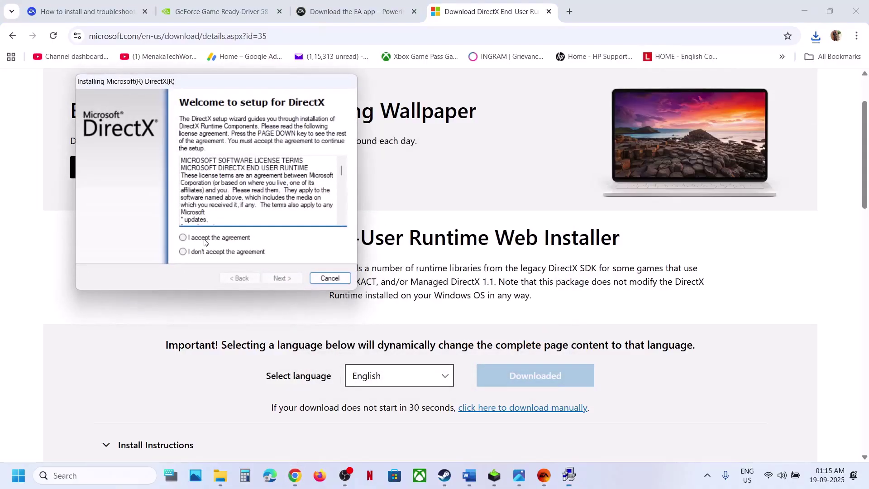
pyautogui.click(204, 238)
pyautogui.click(267, 278)
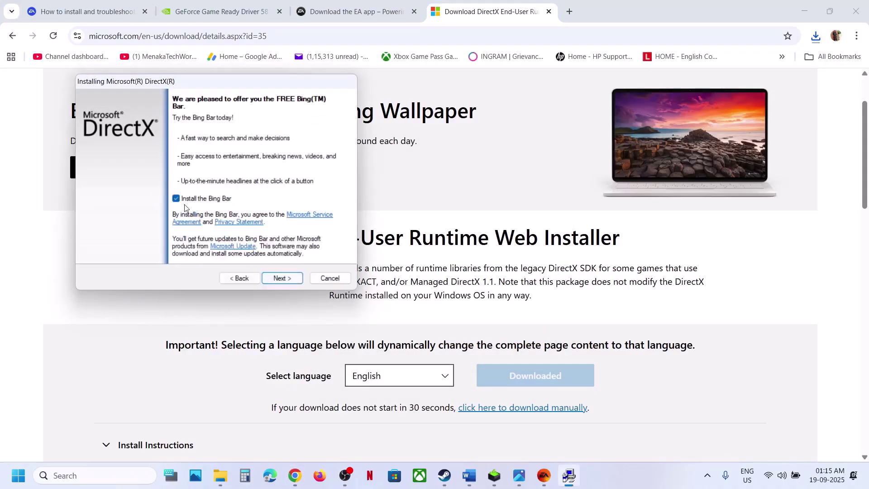
pyautogui.click(268, 281)
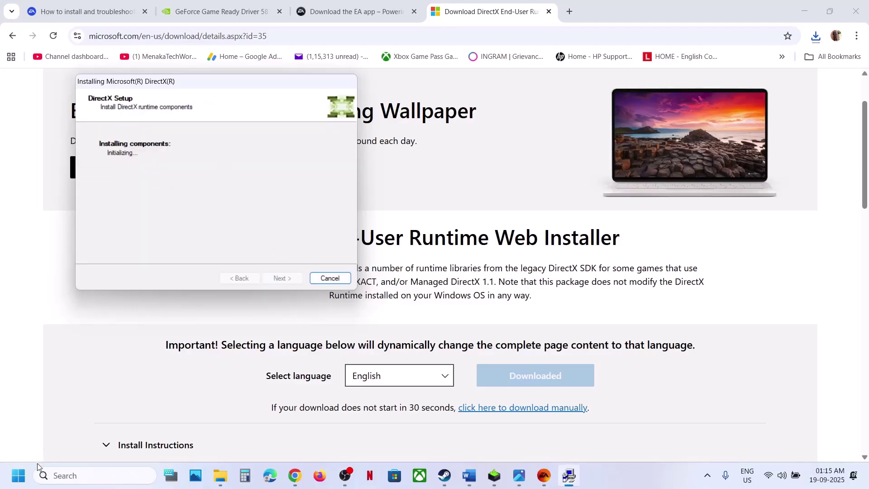
# Bring up the Windows power options and return to the Word notes without restarting
pyautogui.click(24, 481)
pyautogui.click(329, 436)
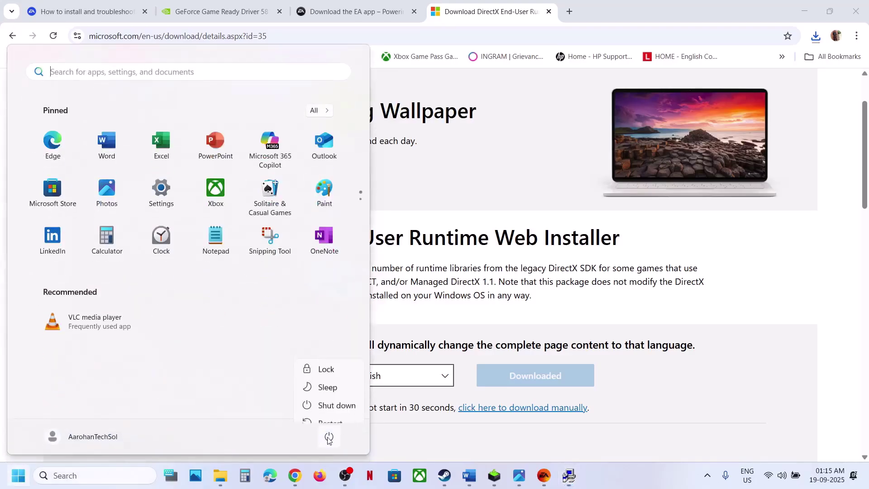
pyautogui.click(469, 476)
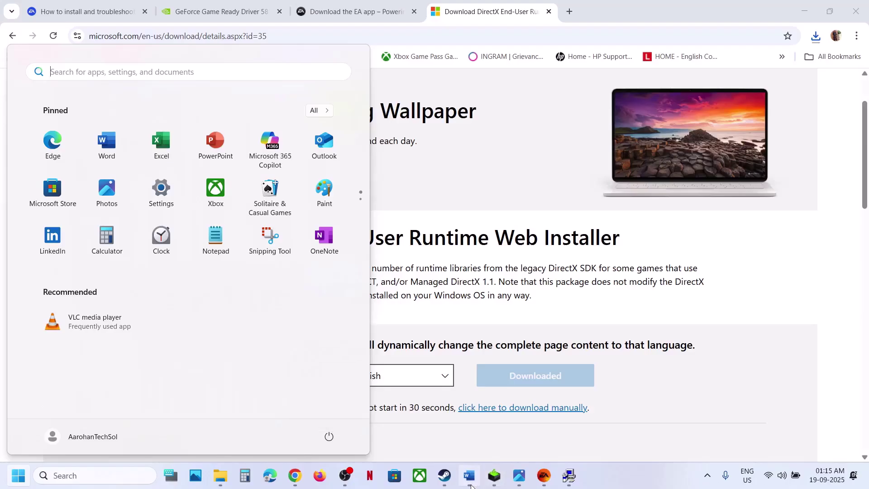
# Switch to Steam to view its client options and find Steam through Windows search to show its run-as-administrator option
pyautogui.scroll(-3, 378, 292)
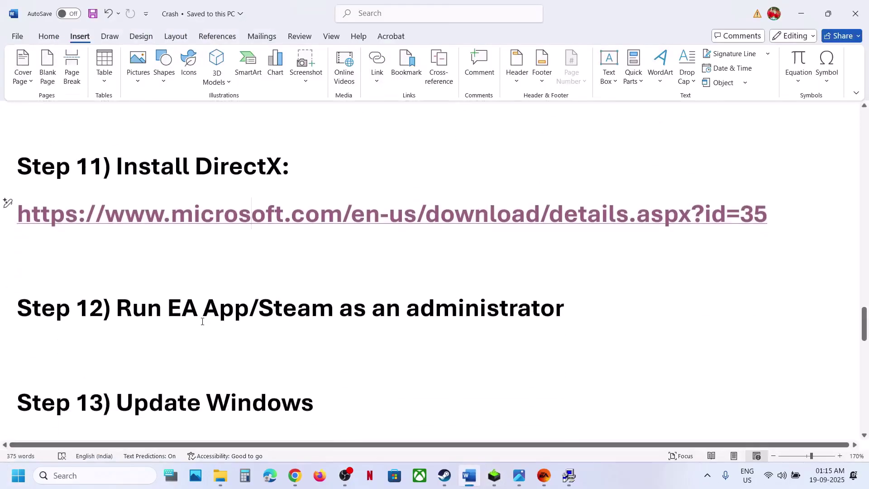
pyautogui.click(445, 476)
pyautogui.click(23, 13)
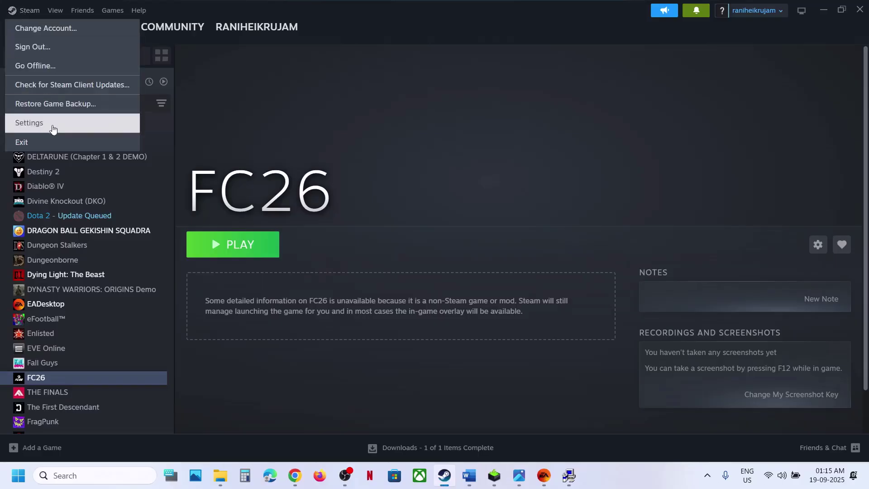
pyautogui.click(87, 475)
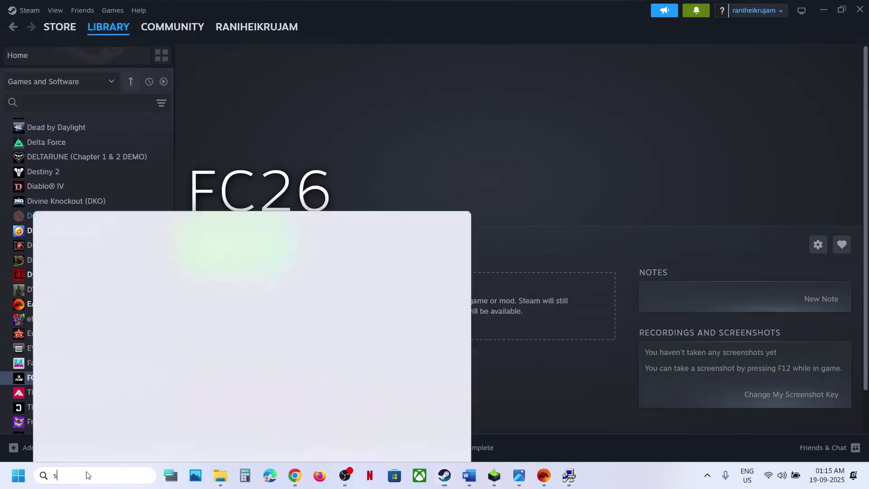
pyautogui.write('steam')
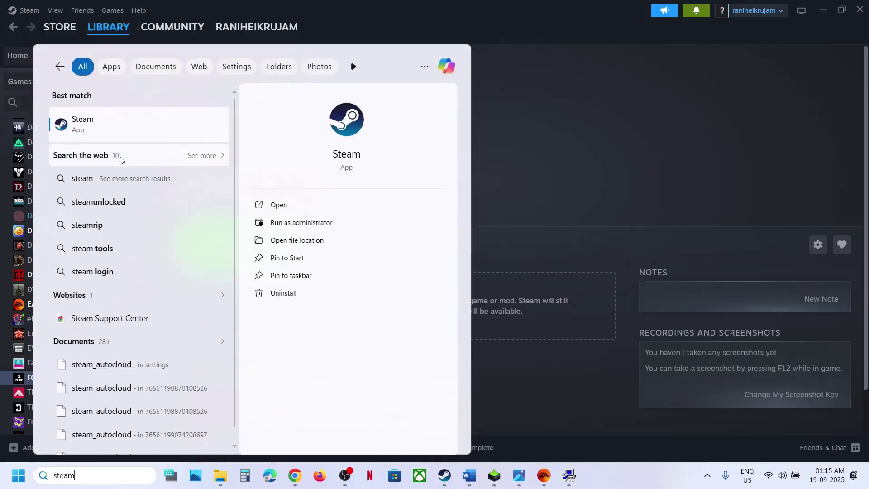
pyautogui.rightClick(105, 130)
pyautogui.click(173, 153)
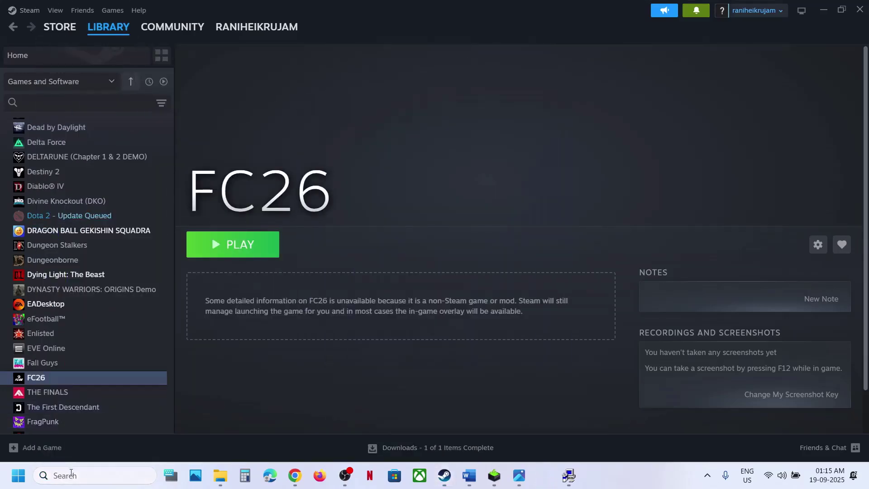
# Find the EA app through Windows search and show its run-as-administrator option
pyautogui.click(73, 474)
pyautogui.write('EA')
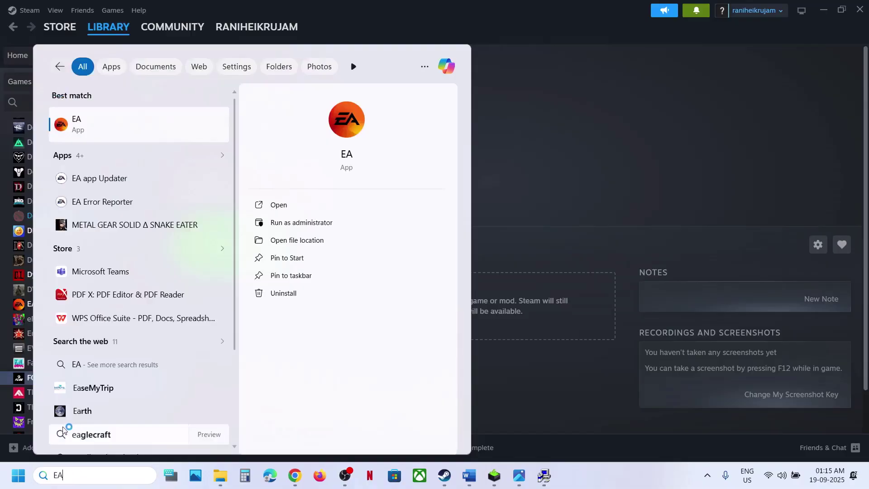
pyautogui.rightClick(74, 121)
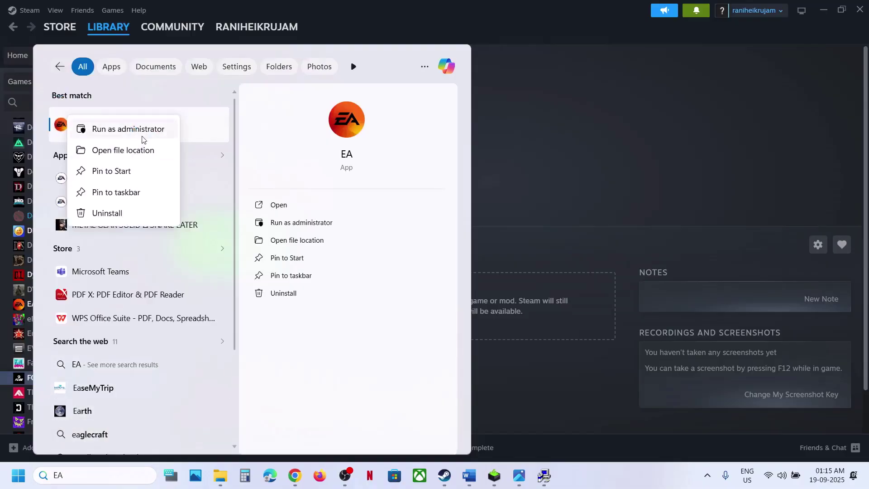
pyautogui.click(558, 154)
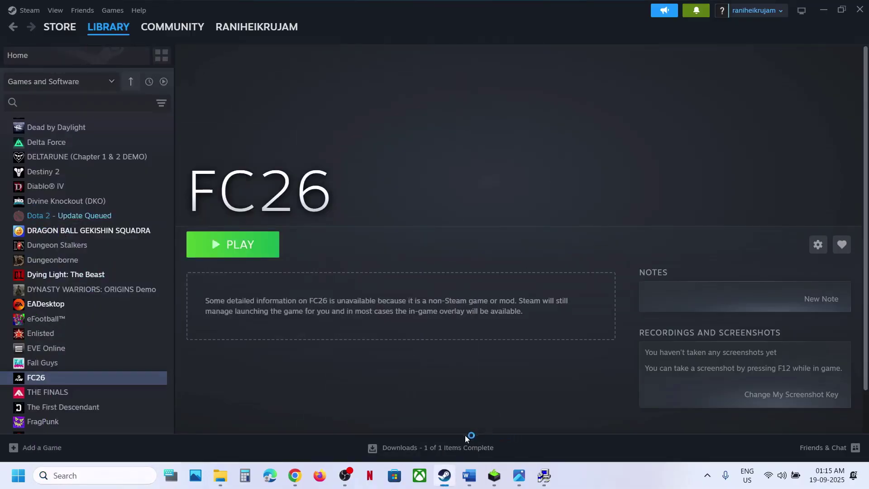
# Return to the Word notes at Step 13, open Windows Update in Windows Settings and check for updates
pyautogui.click(470, 475)
pyautogui.scroll(-1, 324, 277)
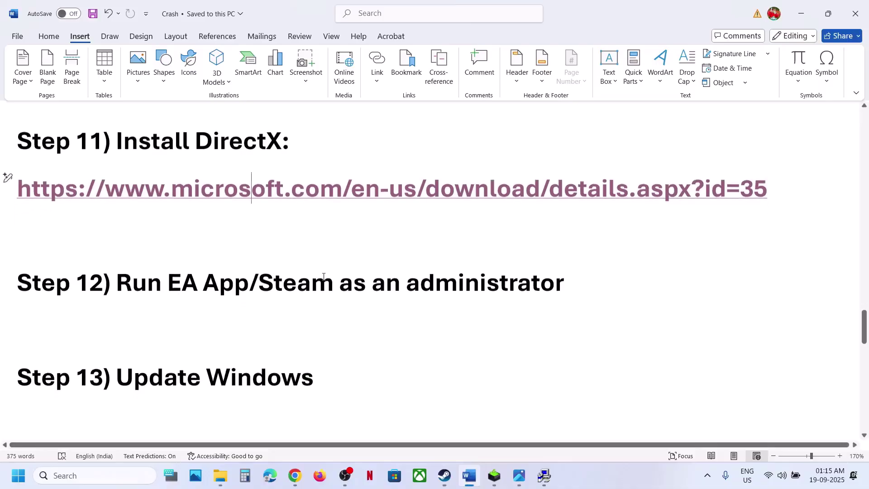
pyautogui.press('super+i')
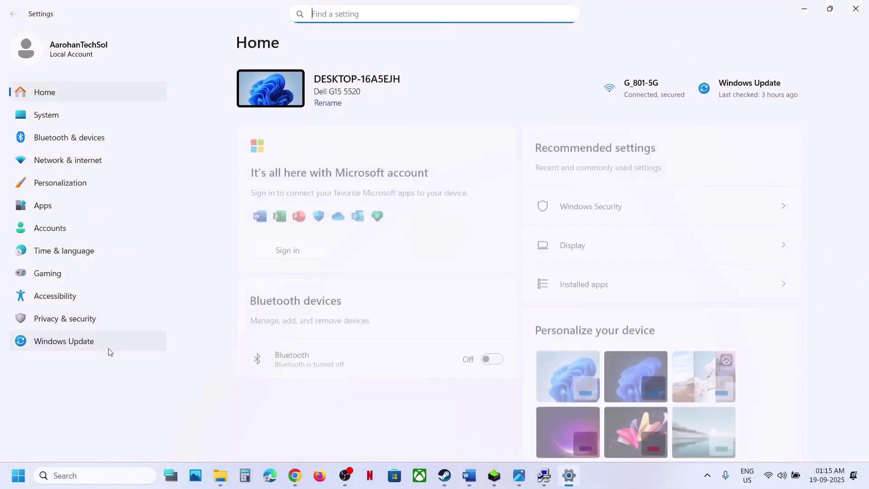
pyautogui.click(81, 345)
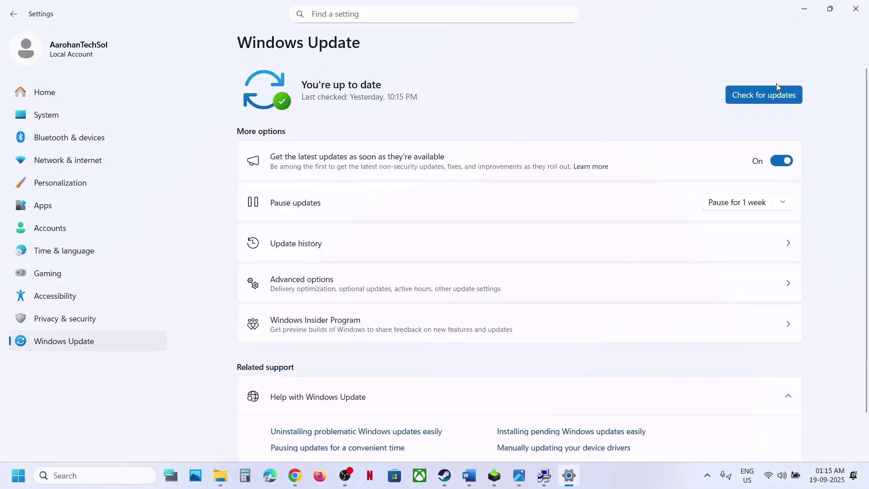
pyautogui.click(776, 88)
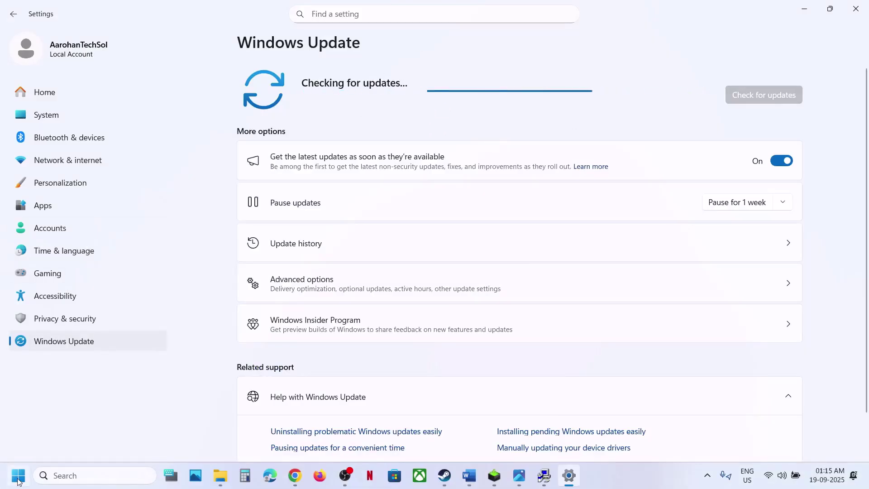
# Show the Windows restart option and dismiss it without restarting
pyautogui.press('super')
pyautogui.click(329, 437)
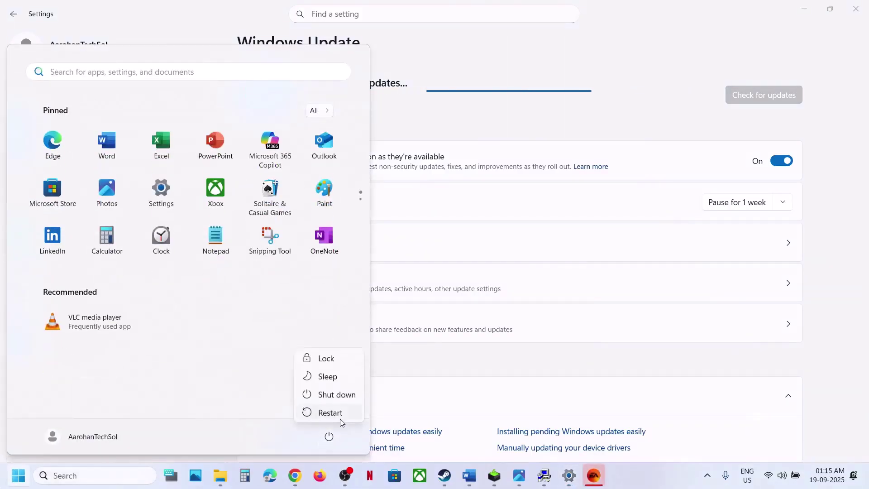
pyautogui.press('Escape')
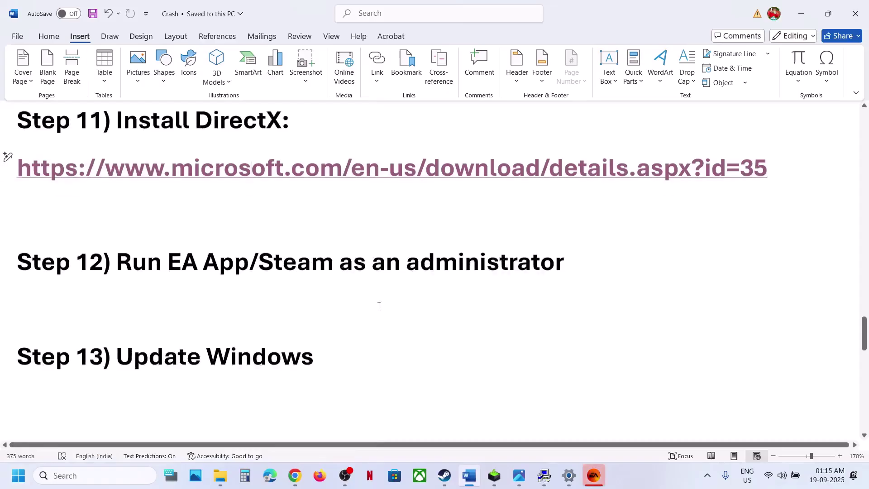
# Follow the Step 14 link in the Word notes to the Visual C++ page and download the X86 redistributable
pyautogui.scroll(-4, 379, 304)
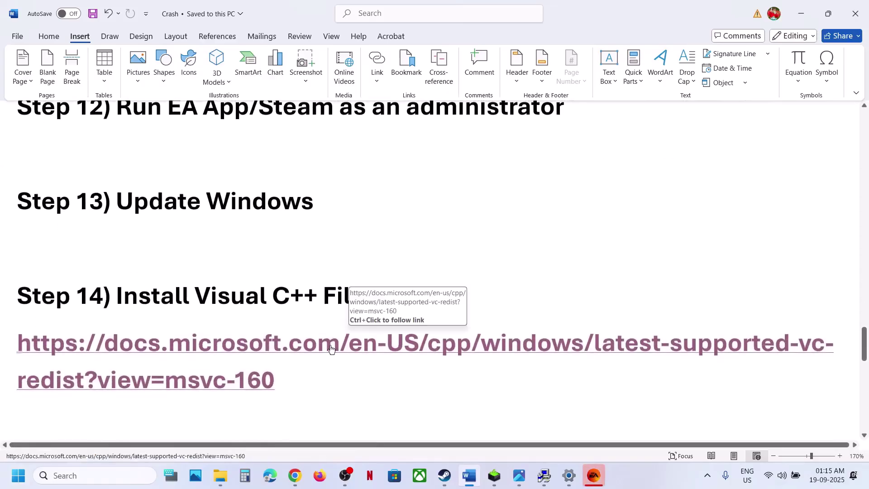
pyautogui.keyDown('ctrl'); pyautogui.click(332, 346); pyautogui.keyUp('ctrl')
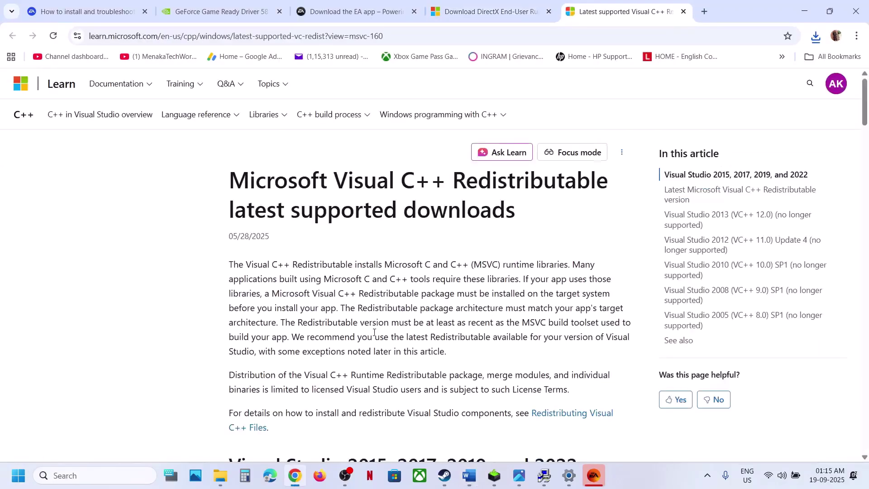
pyautogui.scroll(-12, 362, 331)
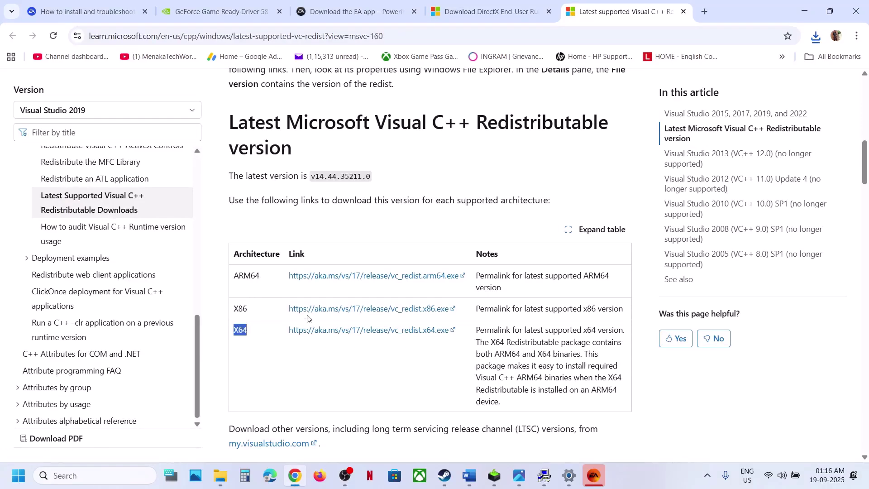
pyautogui.click(320, 309)
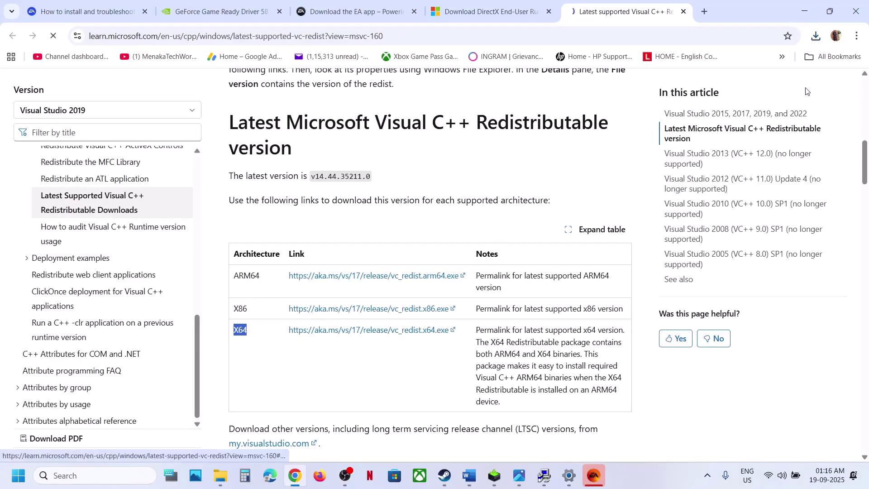
# Run the downloaded x86 redistributable installer, start its repair and allow it to make changes
pyautogui.click(755, 72)
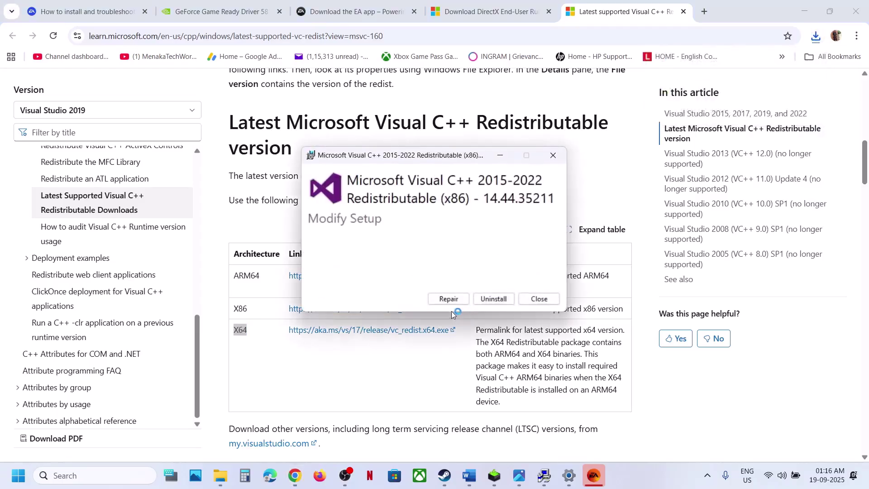
pyautogui.click(444, 302)
pyautogui.click(383, 323)
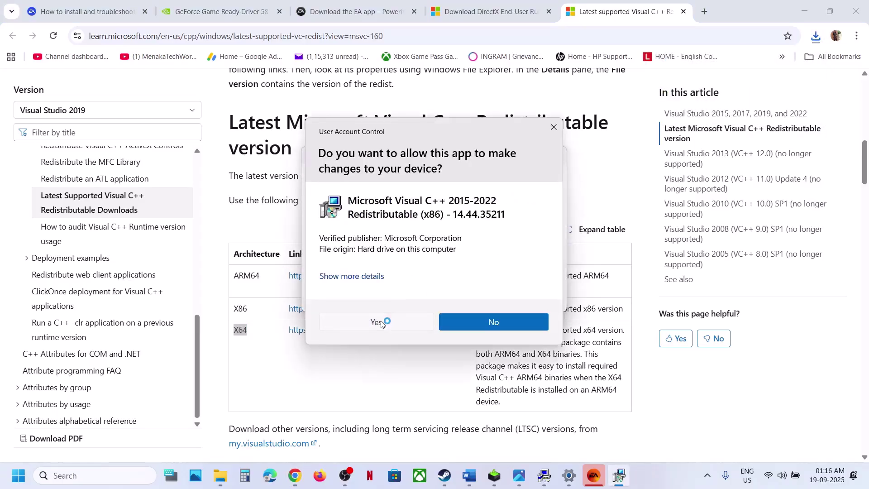
# Download the X64 Visual C++ redistributable, run its installer, start the repair and allow the changes
pyautogui.click(302, 332)
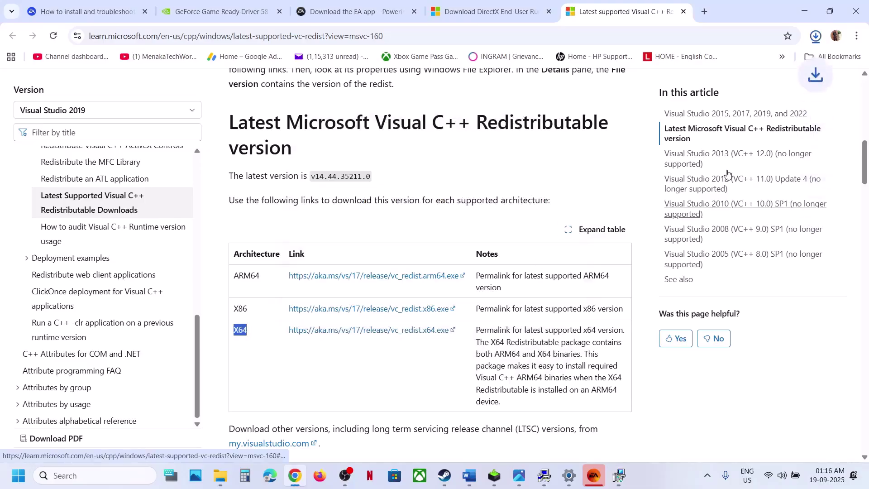
pyautogui.click(816, 36)
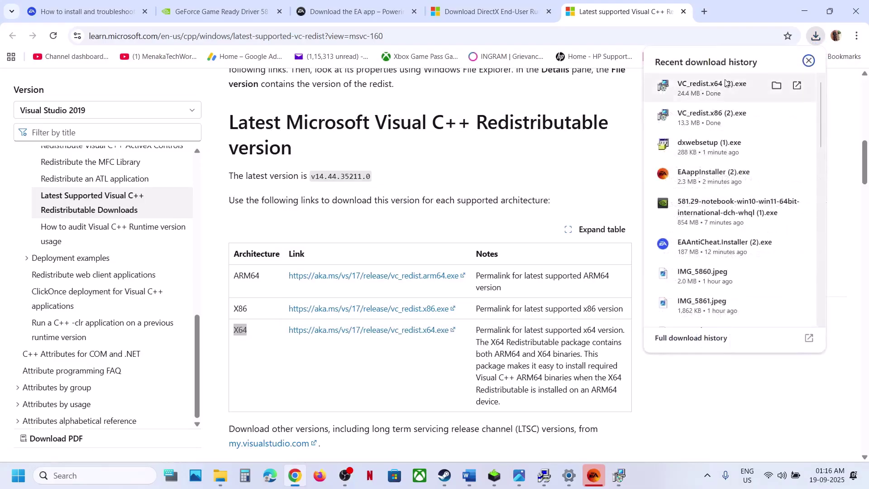
pyautogui.click(713, 89)
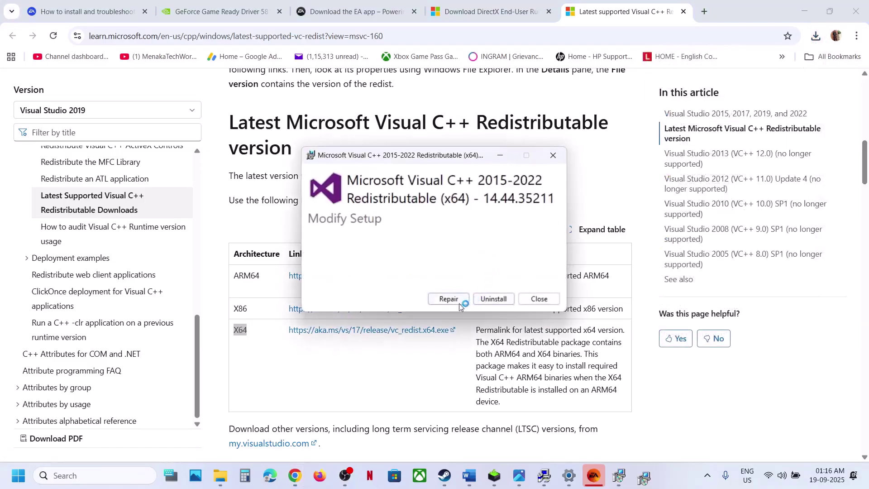
pyautogui.click(458, 304)
pyautogui.click(377, 323)
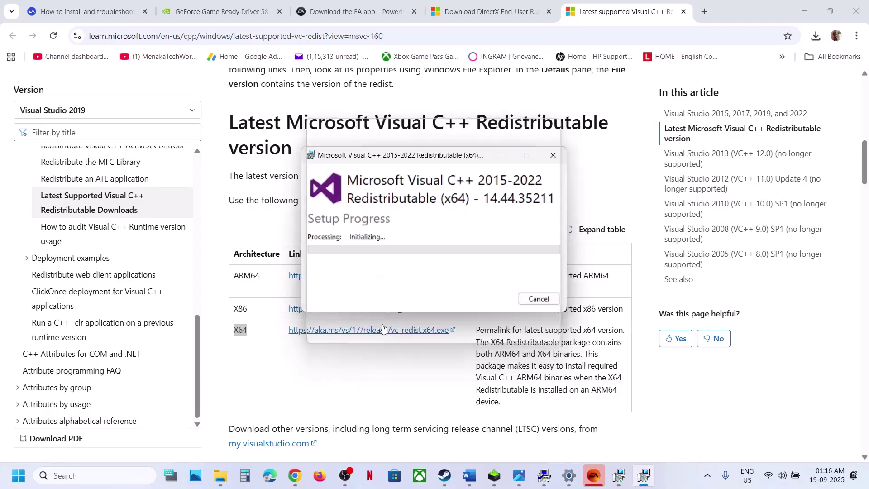
# Bring the x86 redistributable setup window forward and close it
pyautogui.click(617, 476)
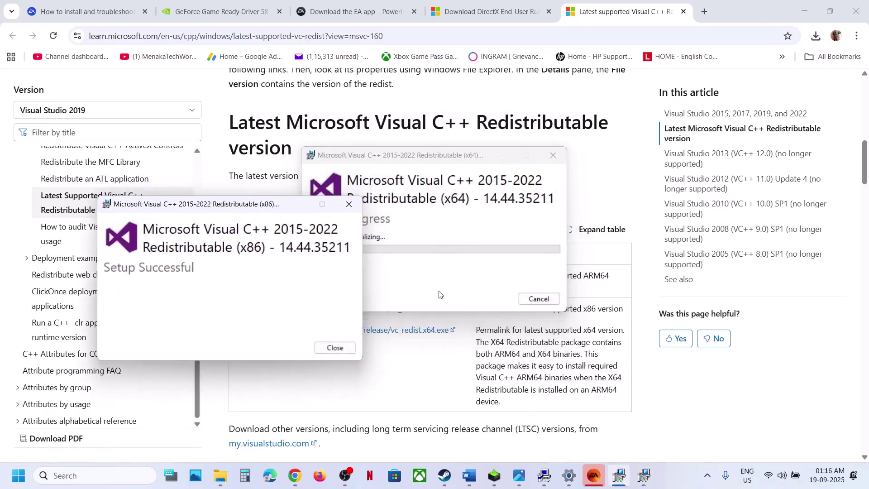
pyautogui.click(335, 348)
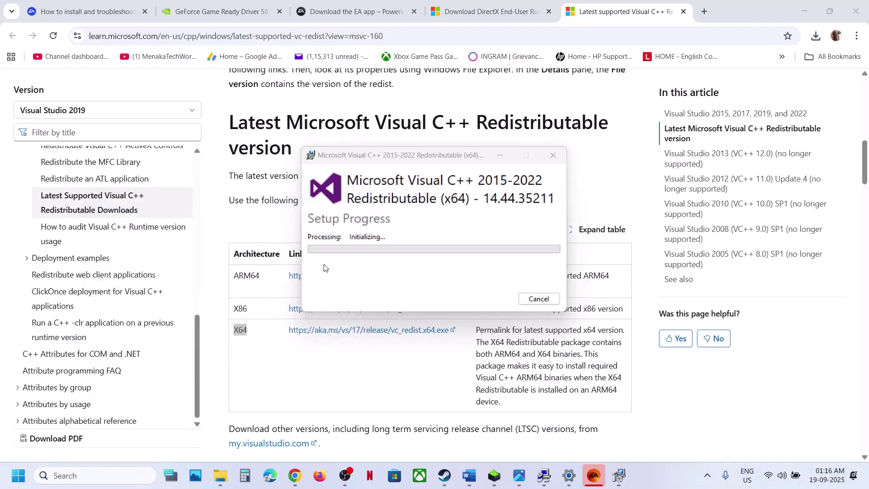
pyautogui.click(331, 381)
# Show the power choices in the Windows Start menu and switch to the Word notes without restarting
pyautogui.click(25, 485)
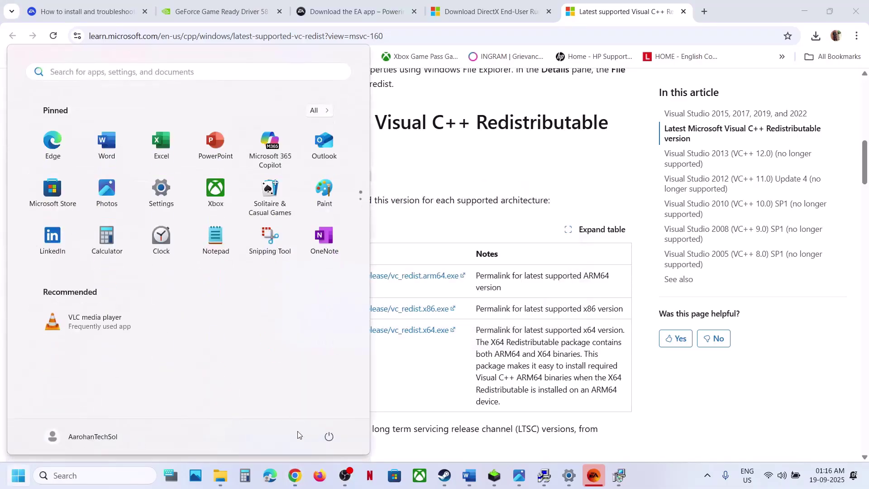
pyautogui.click(334, 443)
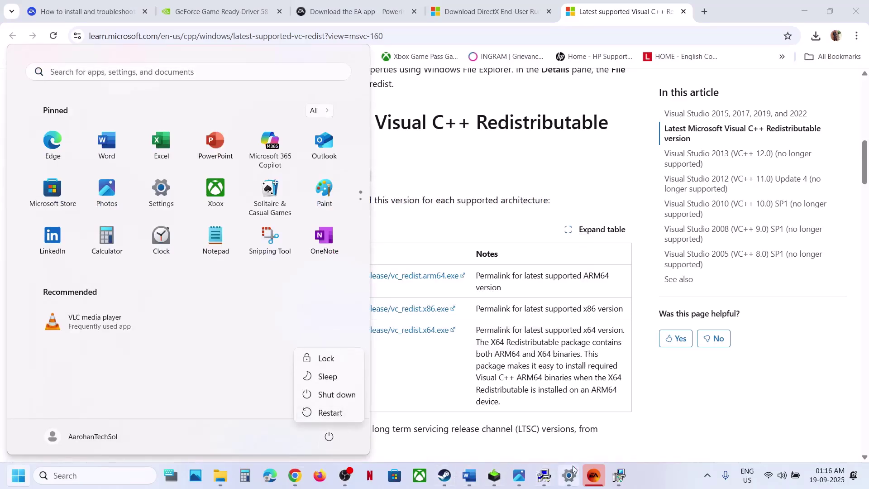
pyautogui.click(595, 475)
pyautogui.click(469, 476)
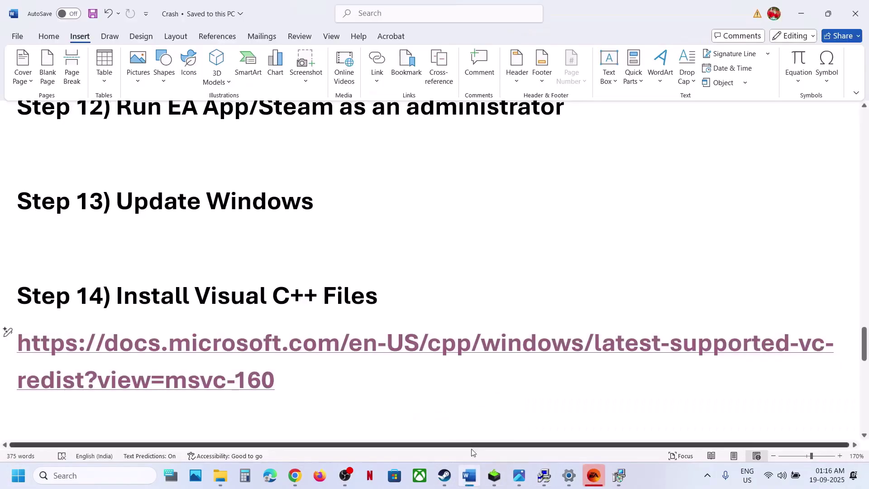
# Go to Step 15 in the notes, find Control Panel through Windows search and open Power Options under Hardware and Sound
pyautogui.scroll(-3, 294, 365)
pyautogui.scroll(1, 295, 365)
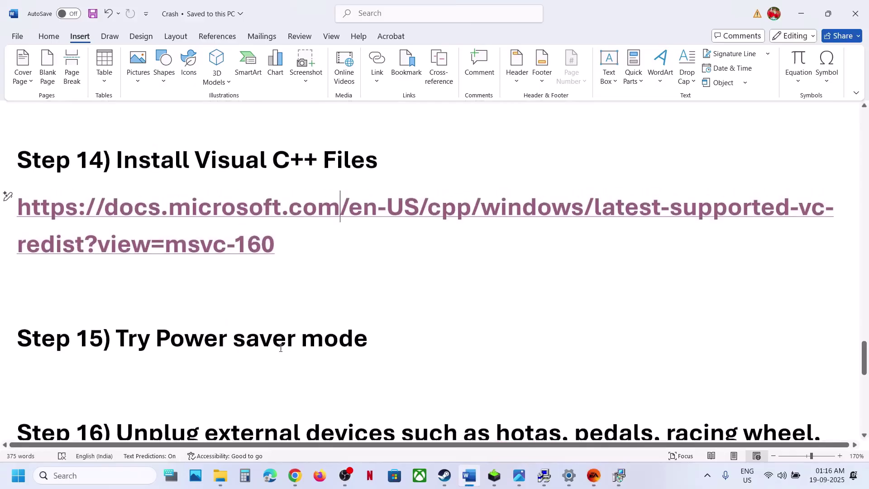
pyautogui.click(120, 470)
pyautogui.write('control')
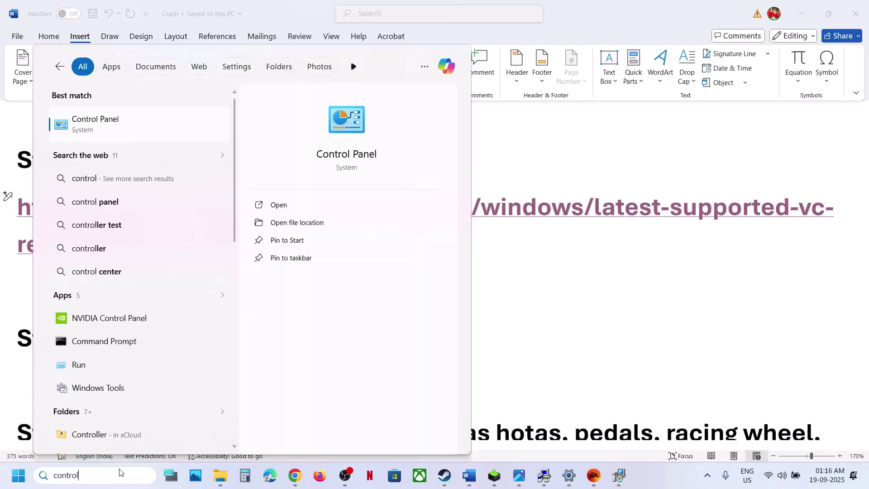
pyautogui.press('Return')
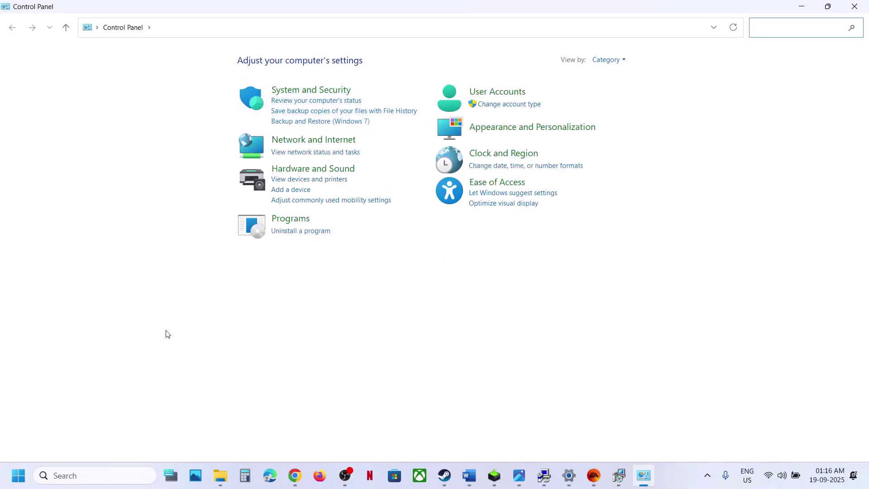
pyautogui.click(292, 168)
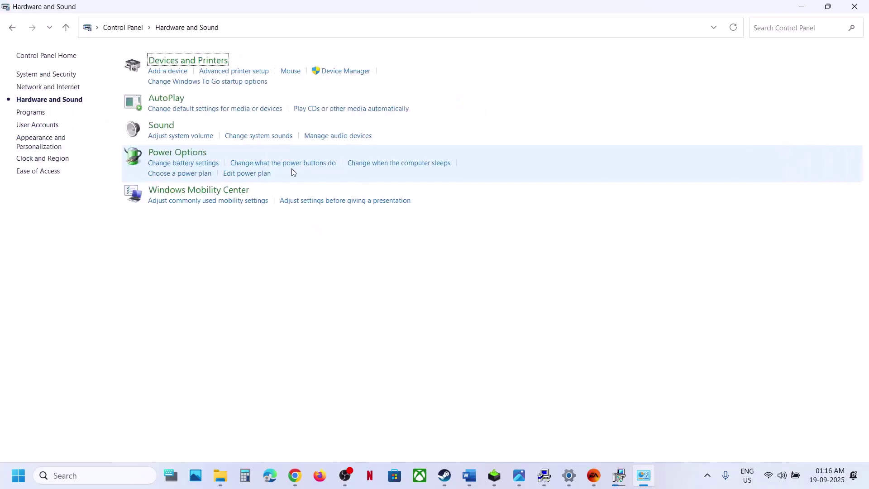
pyautogui.click(177, 153)
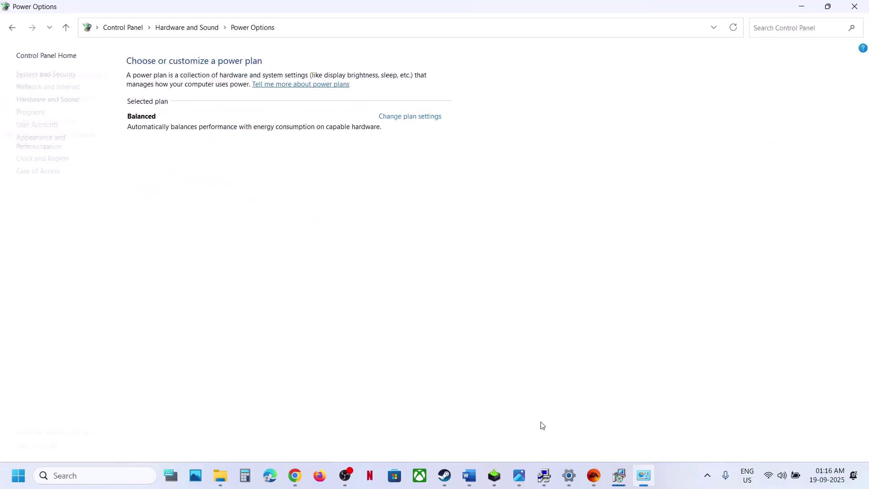
# View the Power Saver.jpg image of the power plans, then close it and the Power Options window
pyautogui.click(523, 471)
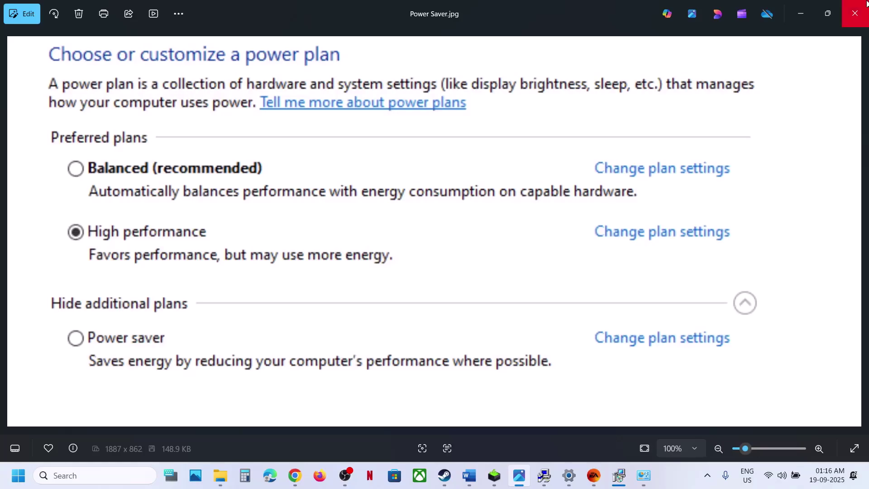
pyautogui.click(856, 22)
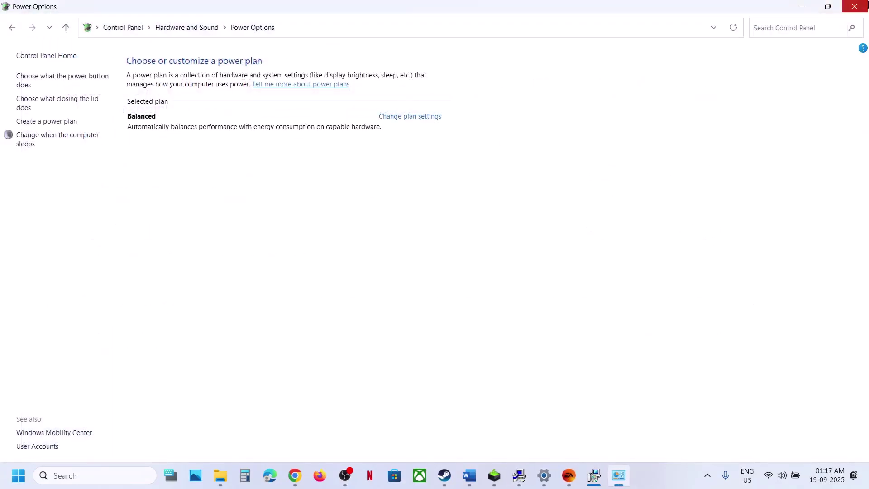
pyautogui.click(865, 9)
# Highlight the Step 16 passages in the notes on external devices, trying VPN On/OFF and disabling the overlay
pyautogui.scroll(-5, 351, 316)
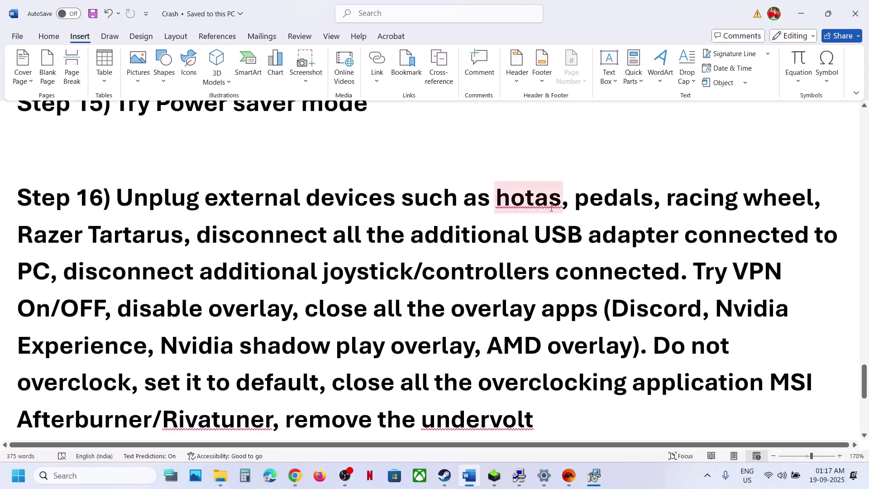
pyautogui.moveTo(446, 197); pyautogui.dragTo(646, 225)
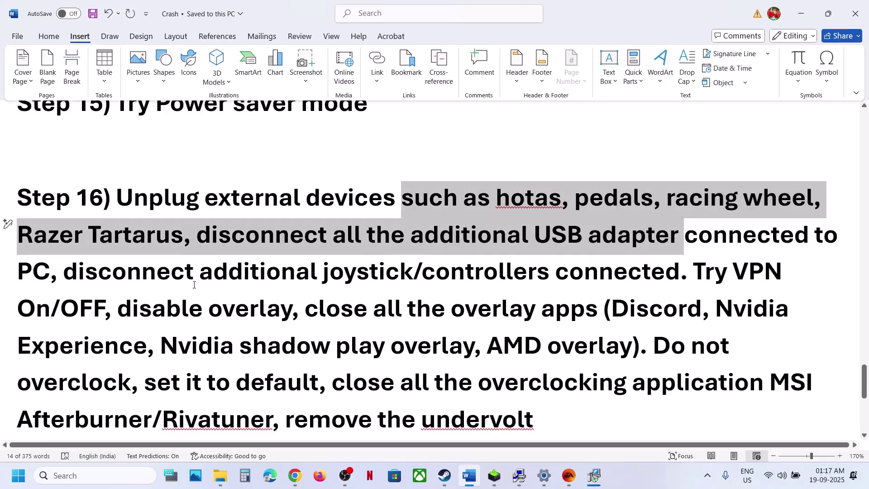
pyautogui.moveTo(176, 280); pyautogui.dragTo(111, 312)
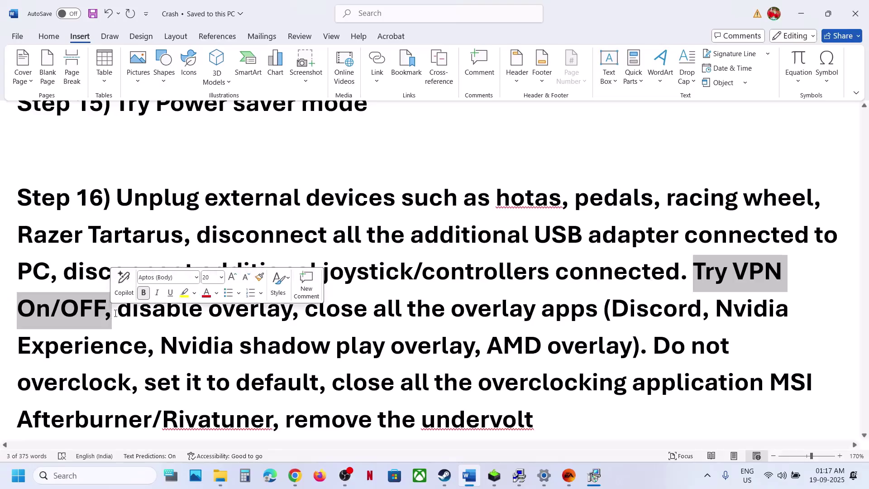
pyautogui.moveTo(119, 311); pyautogui.dragTo(245, 301)
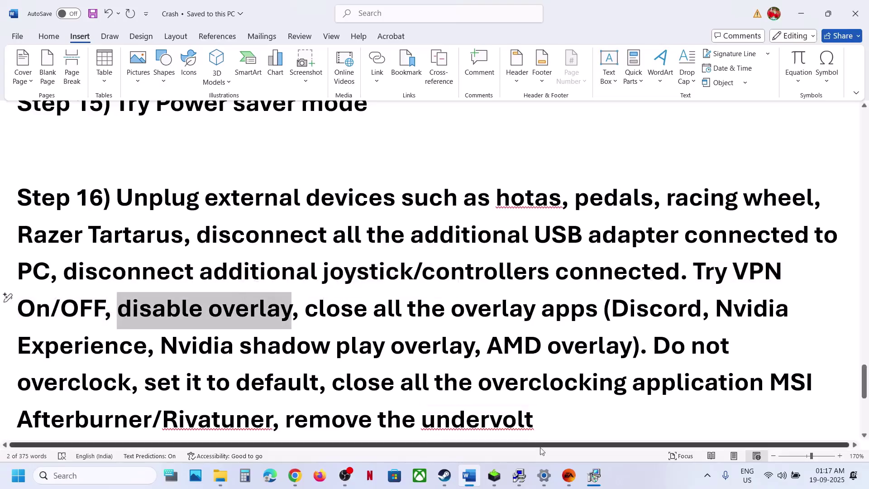
# Switch to Steam, toggle the in-game Steam Overlay on and back off in Dota 2's properties, and close them
pyautogui.click(445, 476)
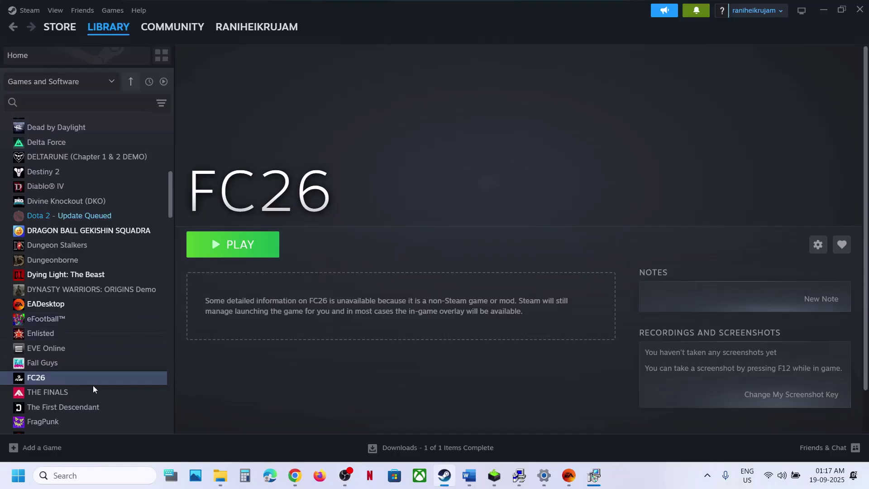
pyautogui.rightClick(100, 218)
pyautogui.click(150, 301)
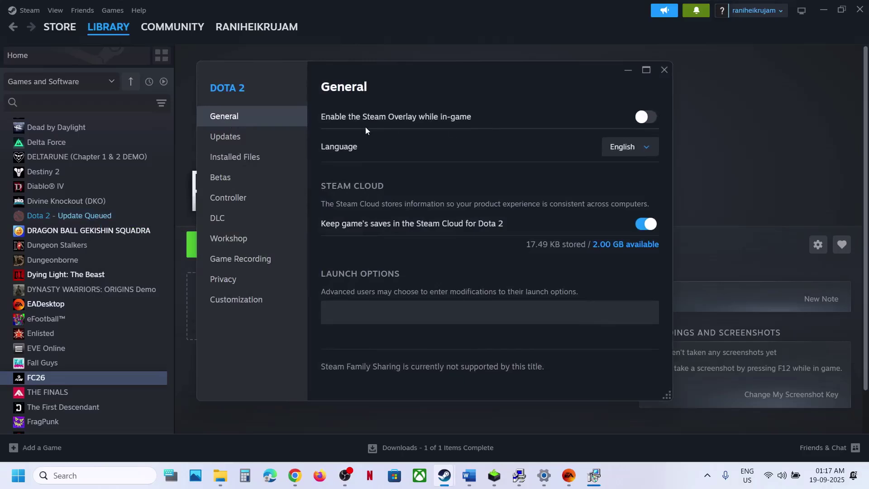
pyautogui.click(652, 120)
pyautogui.click(645, 119)
pyautogui.click(665, 70)
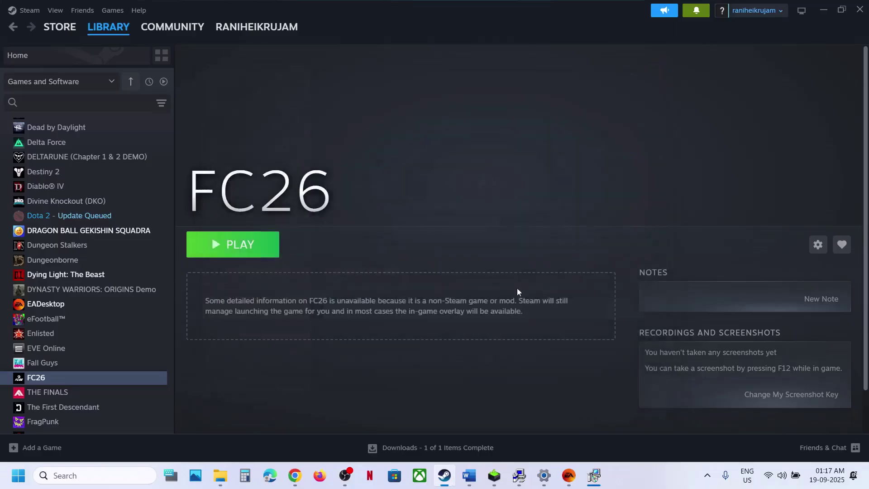
# Switch to the Word notes and highlight the Step 16 passages on Nvidia Experience, closing MSI Afterburner/Rivatuner and removing the undervolt
pyautogui.click(470, 476)
pyautogui.moveTo(633, 310); pyautogui.dragTo(776, 315)
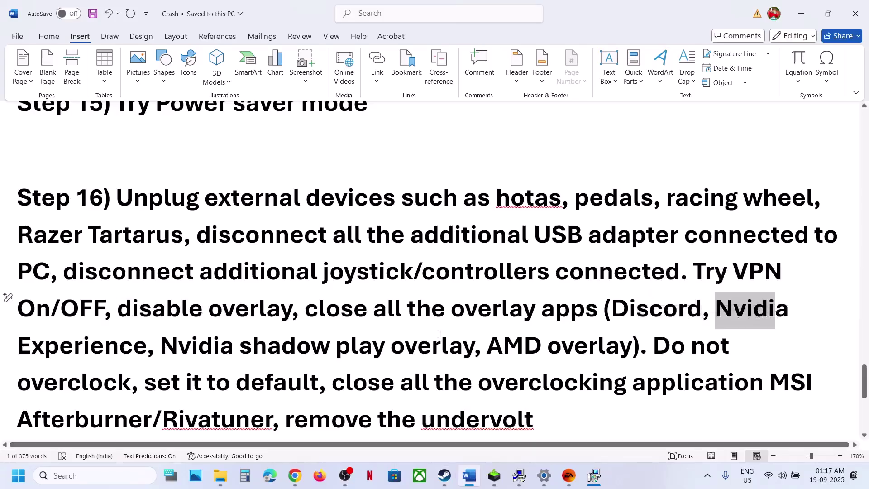
pyautogui.moveTo(666, 351); pyautogui.dragTo(254, 419)
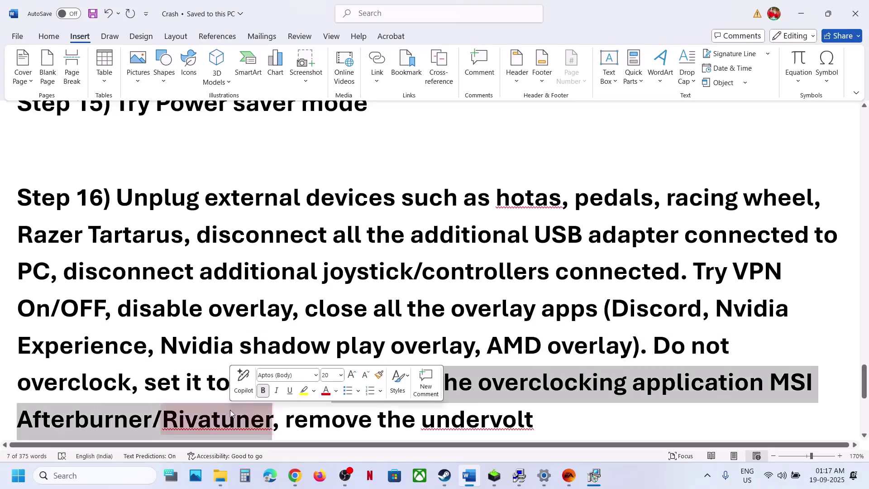
pyautogui.scroll(-2, 346, 320)
pyautogui.moveTo(315, 325); pyautogui.dragTo(534, 329)
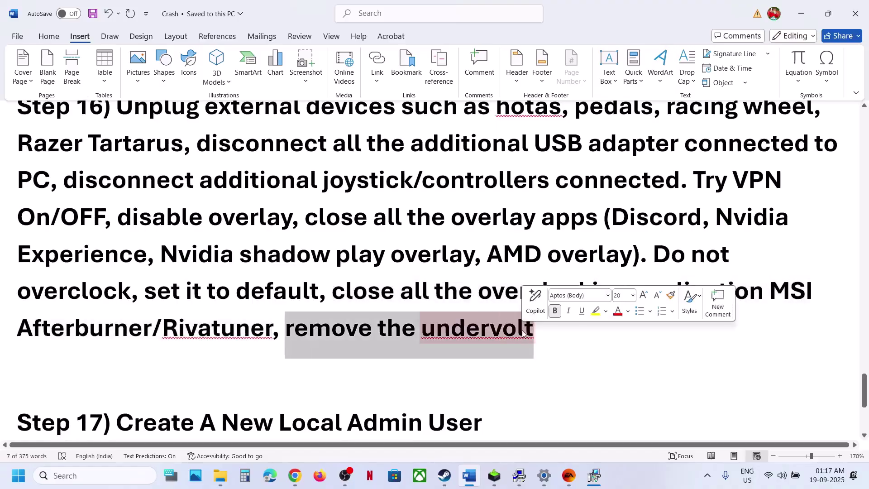
pyautogui.scroll(-2, 270, 329)
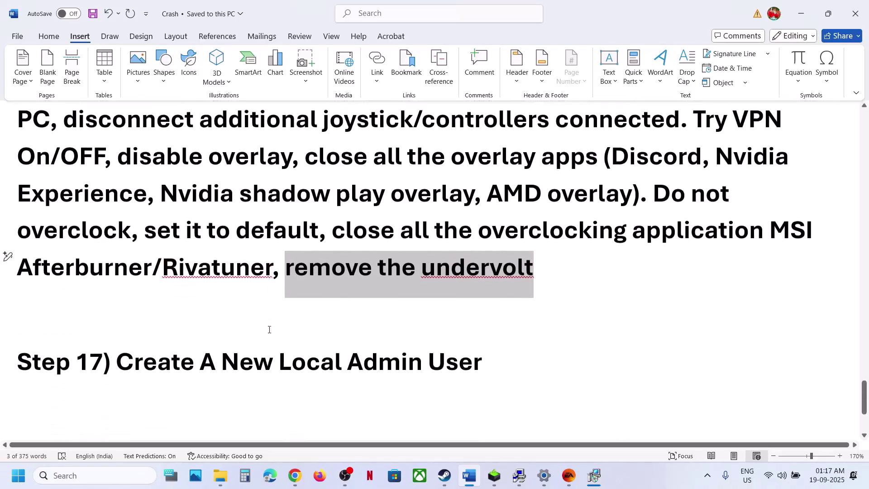
# Highlight the Step 17 text on creating a local admin user, then switch to Windows Settings and open Other Users under Accounts
pyautogui.moveTo(186, 349); pyautogui.dragTo(471, 358)
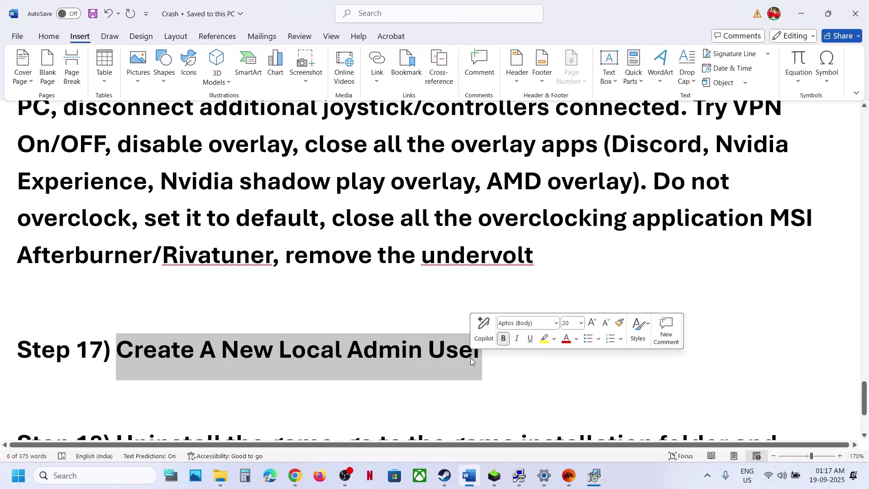
pyautogui.hotkey('alt', 'Tab')
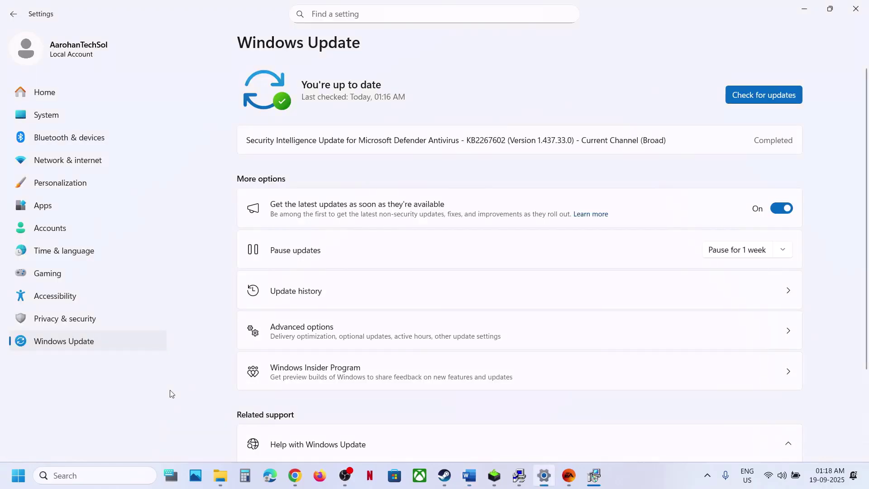
pyautogui.click(62, 229)
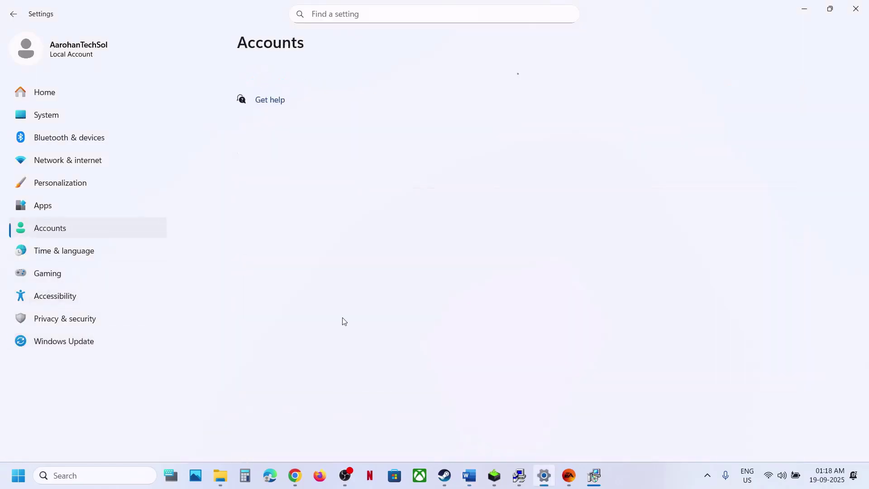
pyautogui.scroll(-6, 342, 319)
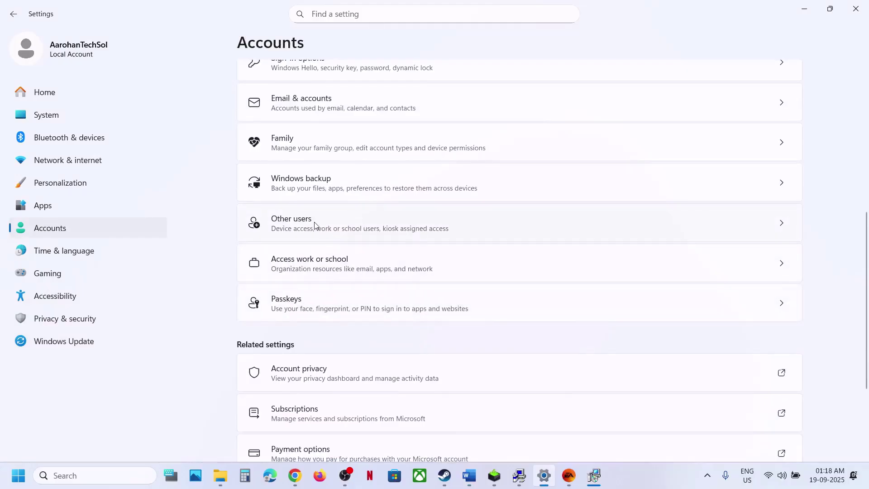
pyautogui.click(316, 225)
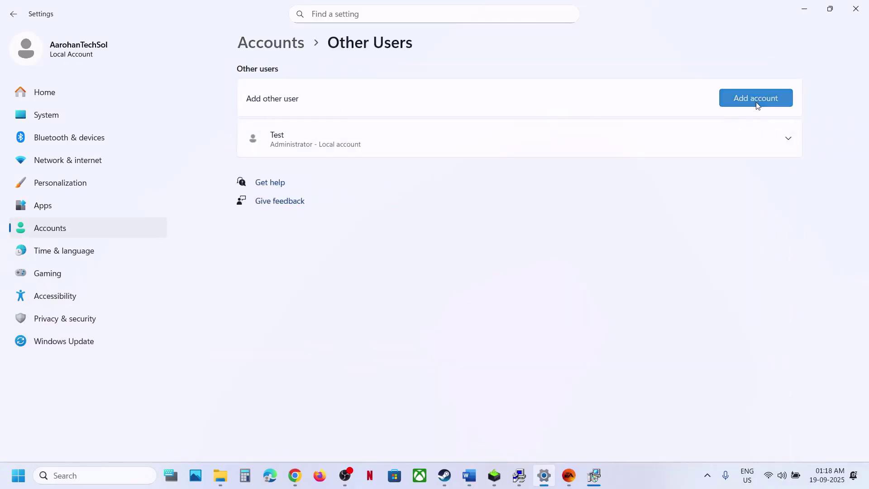
# Add a local user named test1 without a Microsoft account, leaving the password blank
pyautogui.click(757, 99)
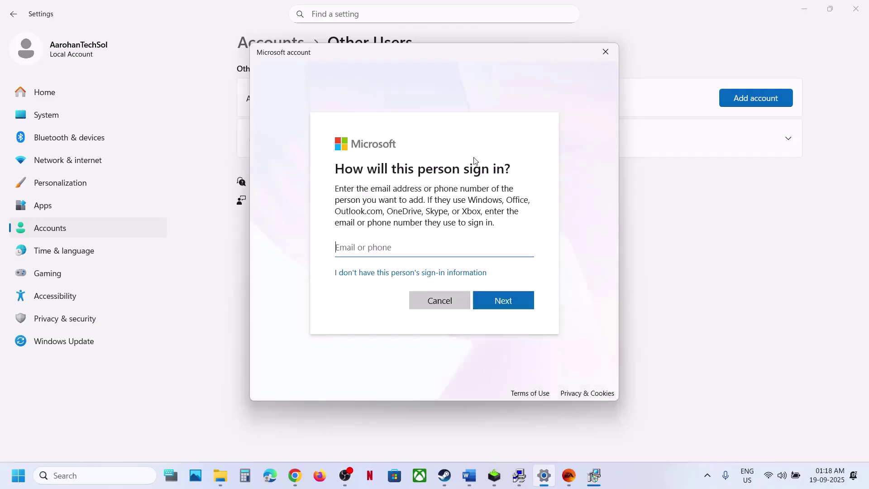
pyautogui.click(365, 273)
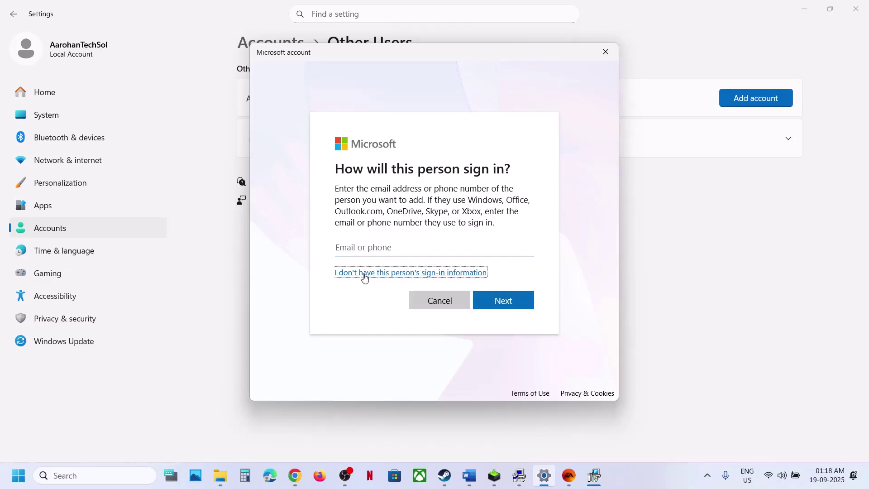
pyautogui.click(387, 274)
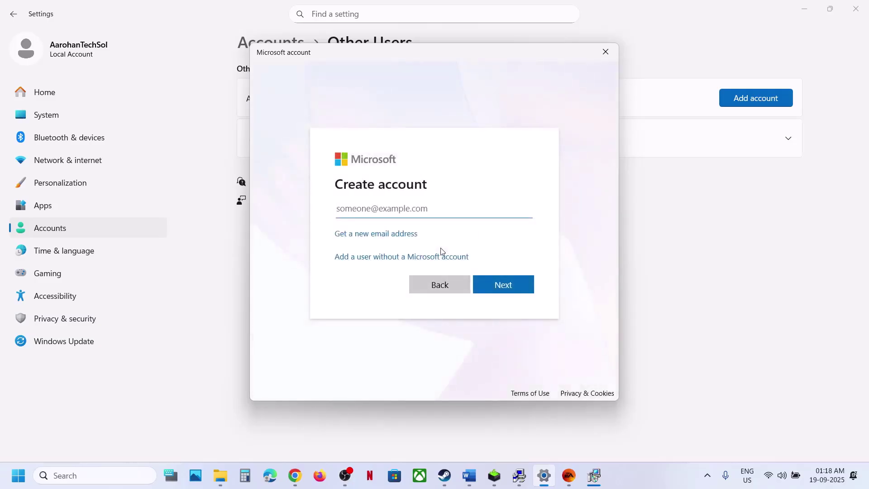
pyautogui.click(395, 259)
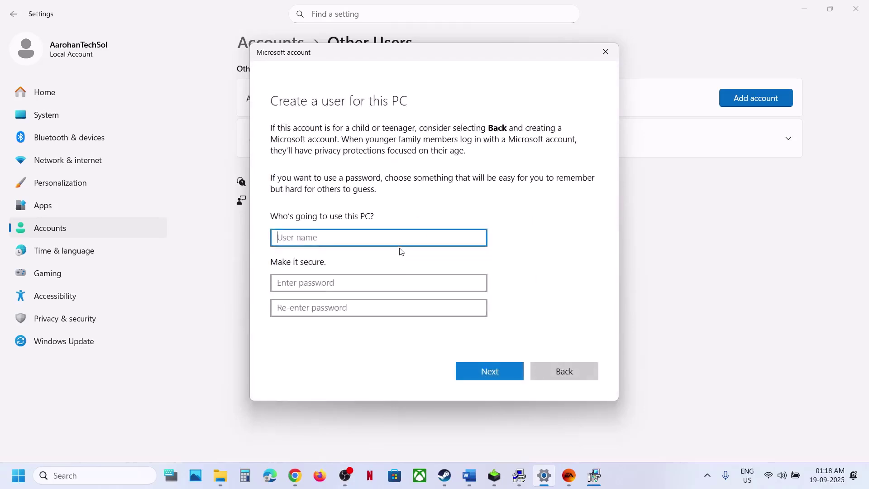
pyautogui.write('test1')
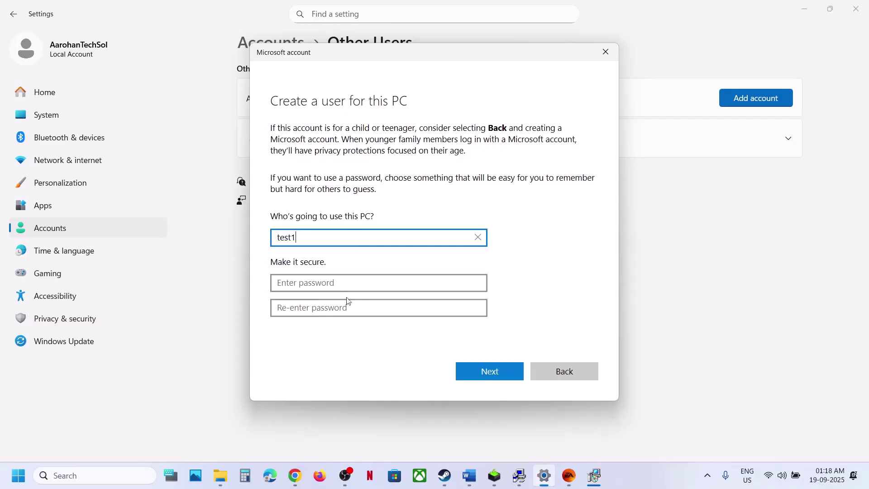
pyautogui.click(473, 368)
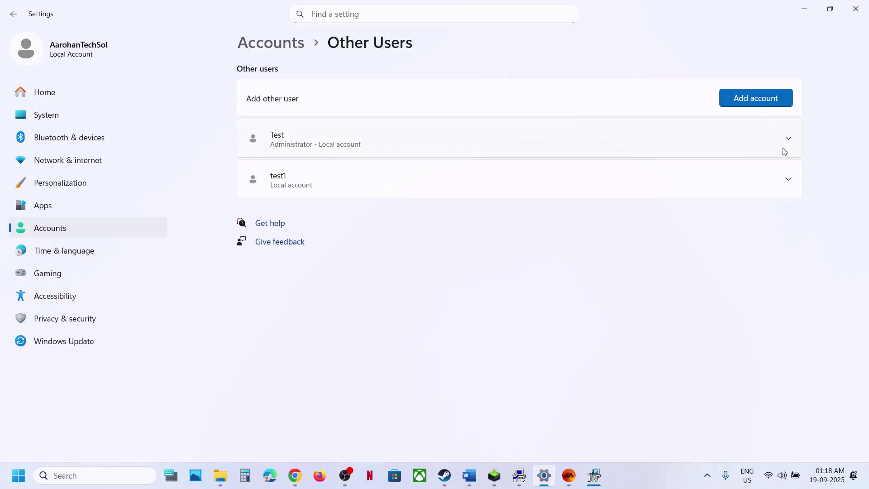
# Change the account type of the test1 user to Administrator
pyautogui.click(788, 181)
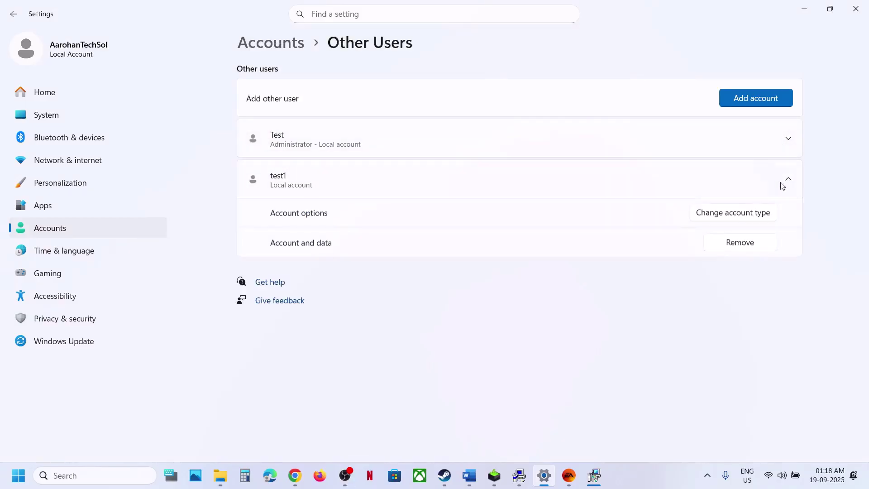
pyautogui.click(736, 220)
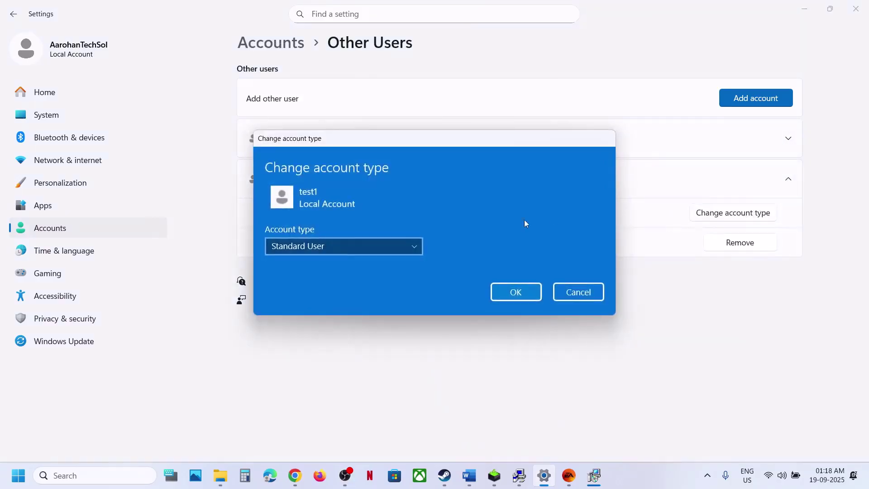
pyautogui.click(398, 242)
pyautogui.click(328, 230)
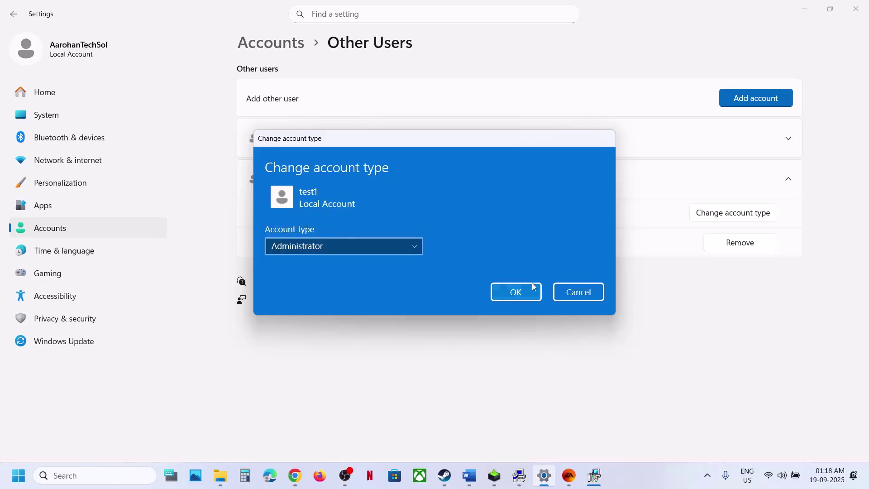
pyautogui.click(529, 295)
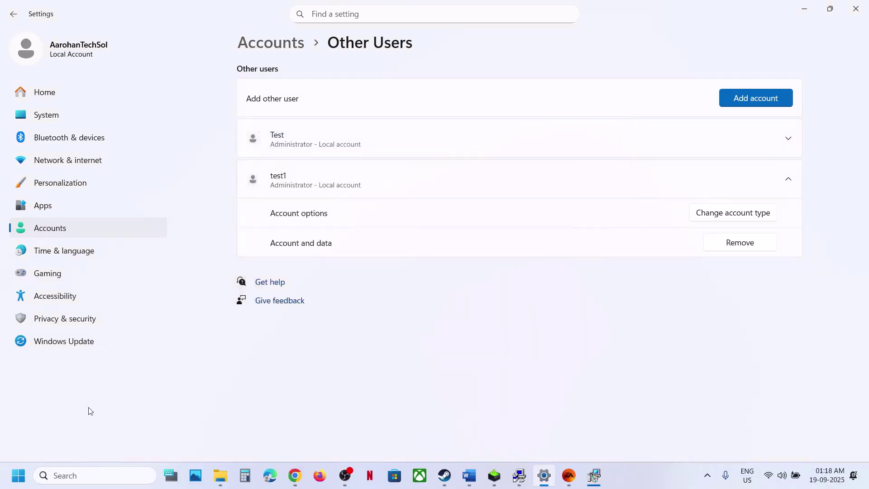
# View the Windows power options and dismiss them without choosing one
pyautogui.click(18, 475)
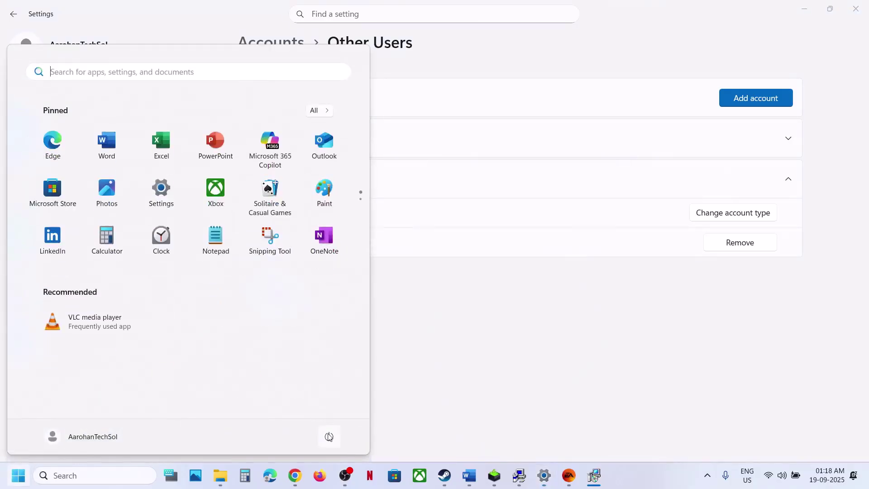
pyautogui.click(329, 437)
pyautogui.click(528, 327)
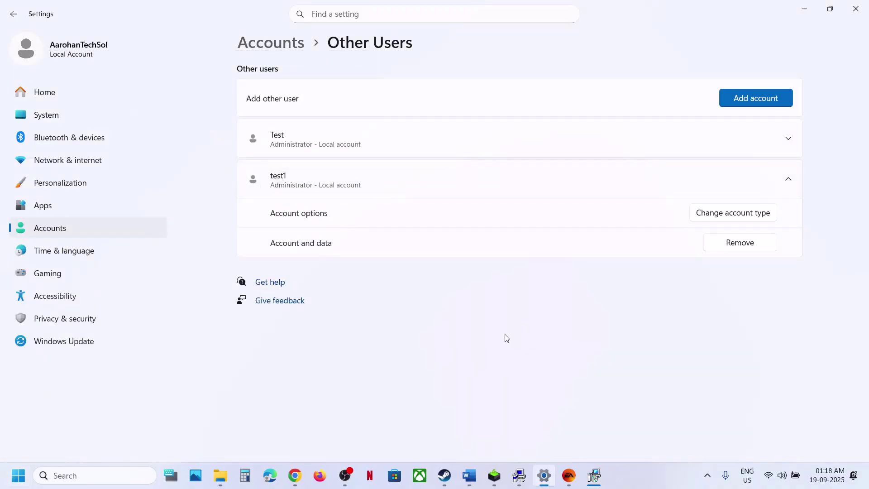
# Return to the Word notes and highlight the Step 18 passages on uninstalling the game and reinstalling it to C Drive or another SSD
pyautogui.click(470, 476)
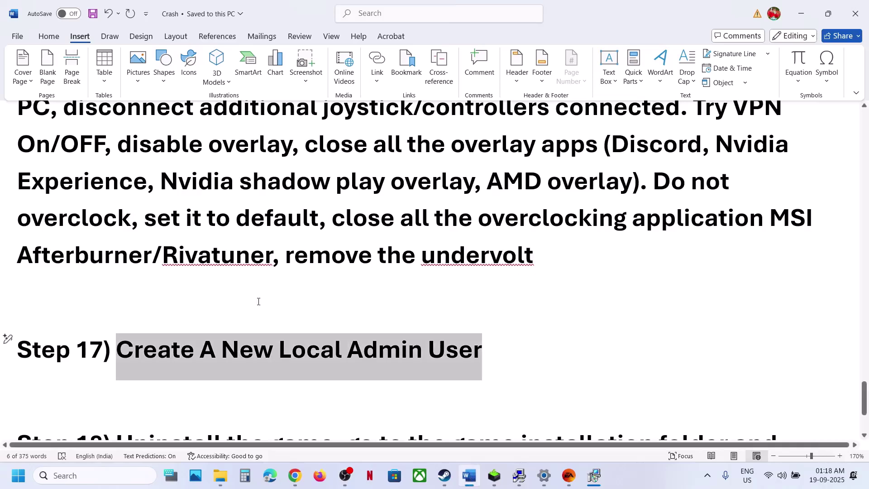
pyautogui.scroll(-2, 258, 302)
pyautogui.scroll(-2, 257, 305)
pyautogui.moveTo(118, 310); pyautogui.dragTo(473, 356)
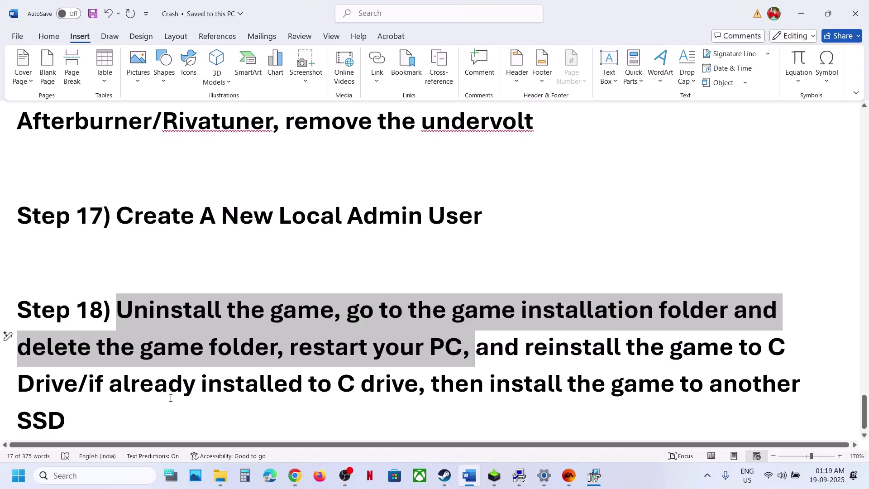
pyautogui.moveTo(110, 385); pyautogui.dragTo(418, 389)
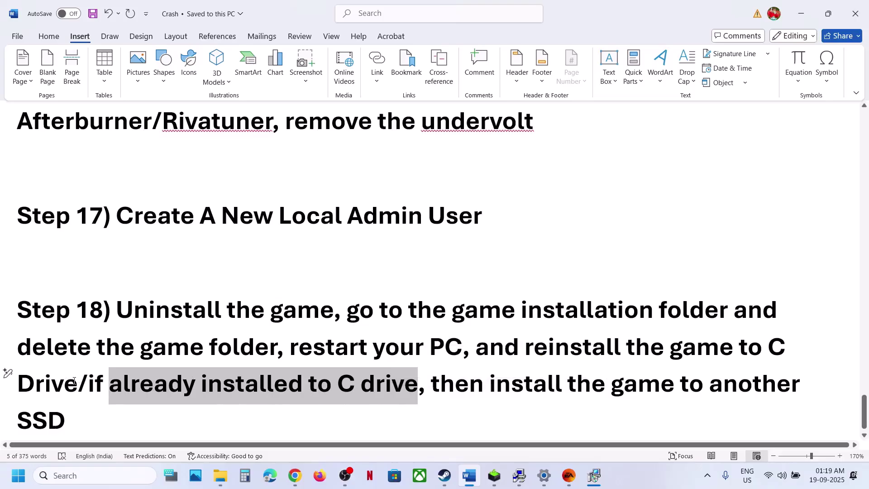
pyautogui.moveTo(74, 381); pyautogui.dragTo(764, 356)
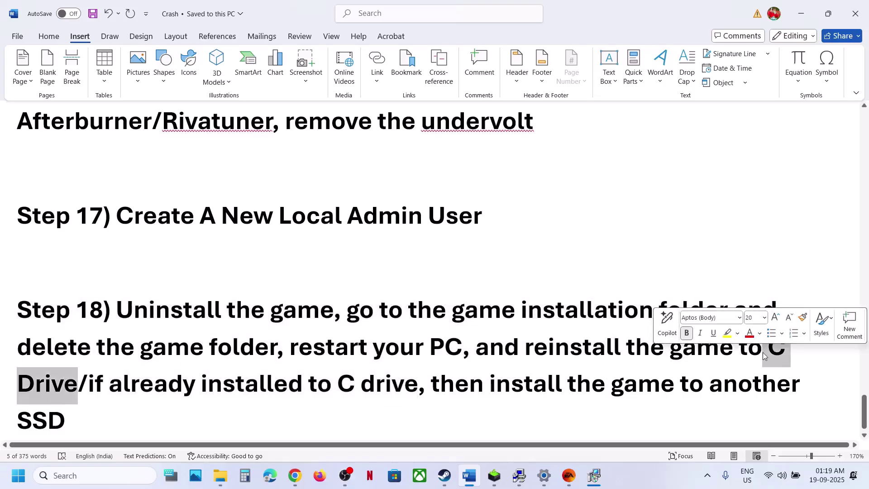
pyautogui.moveTo(140, 392); pyautogui.dragTo(661, 418)
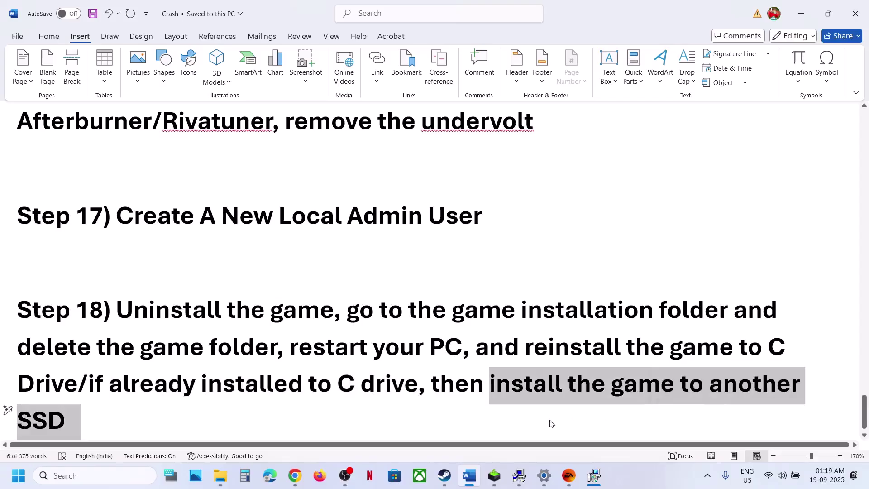
# Switch to Steam with the FC26 library page
pyautogui.click(453, 475)
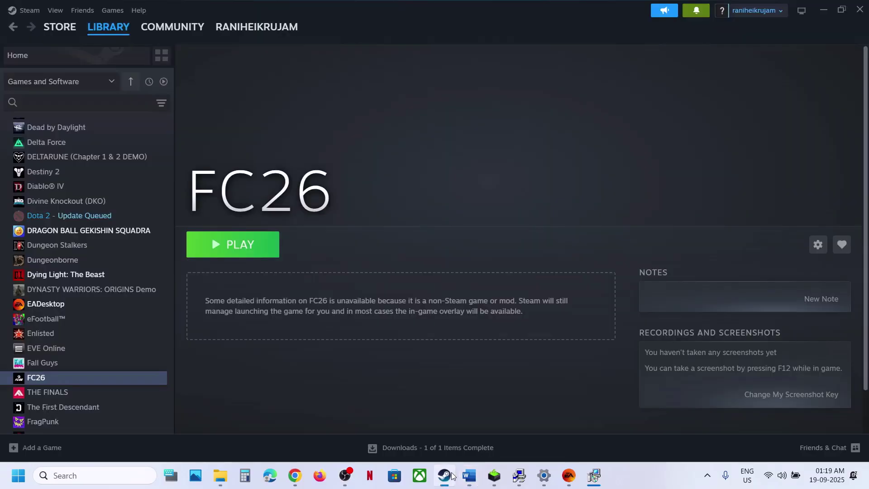